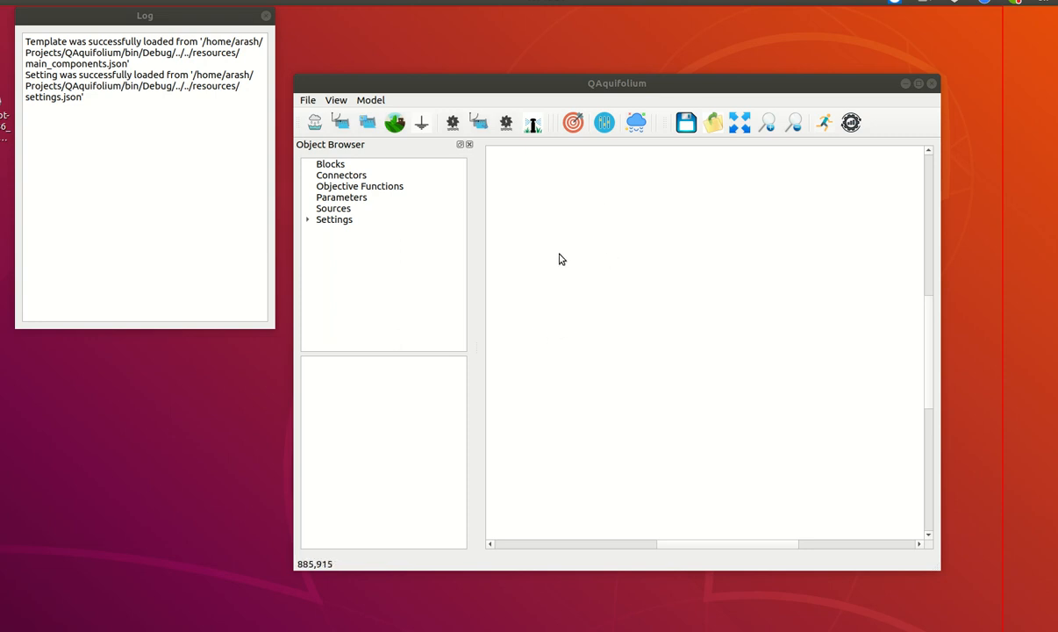
# Add the plugin pipe_pump_tank.json from the QAquifolium resources folder
pyautogui.click(307, 100)
pyautogui.moveTo(328, 184)
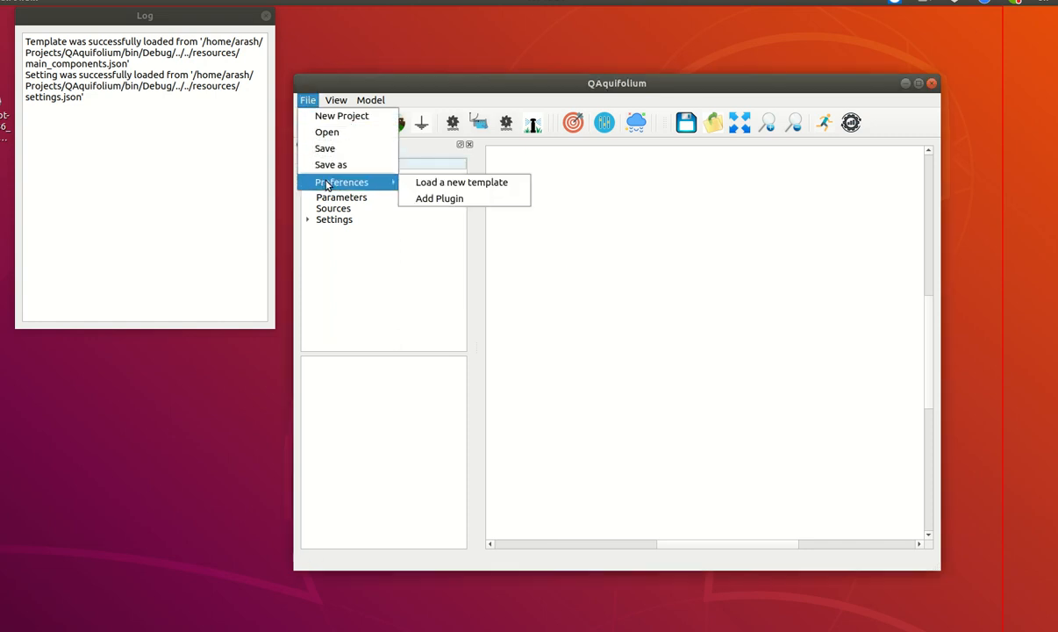
pyautogui.click(453, 200)
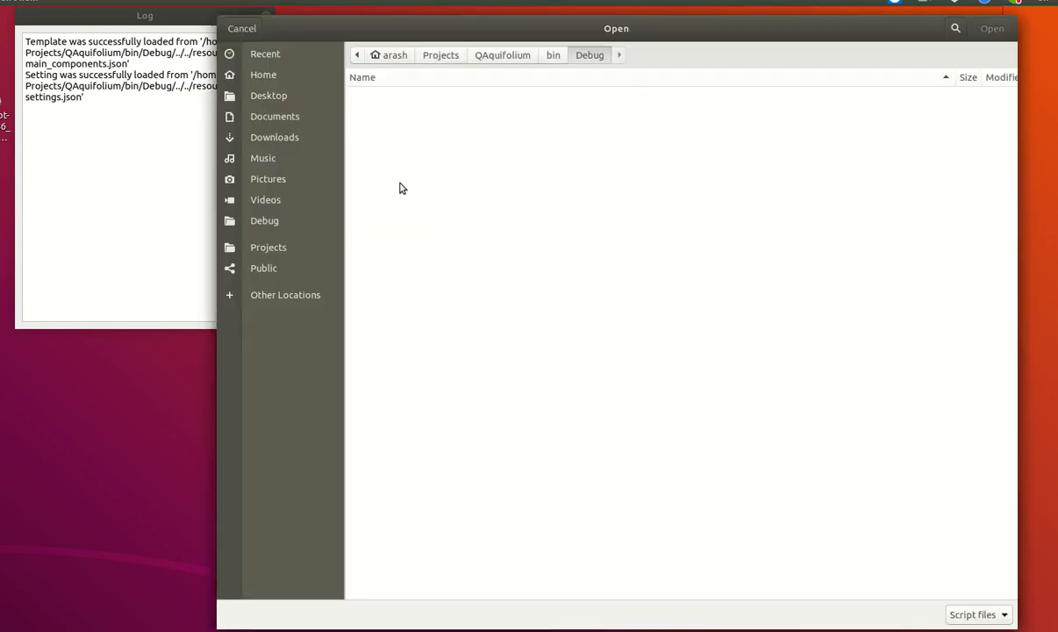
pyautogui.click(498, 60)
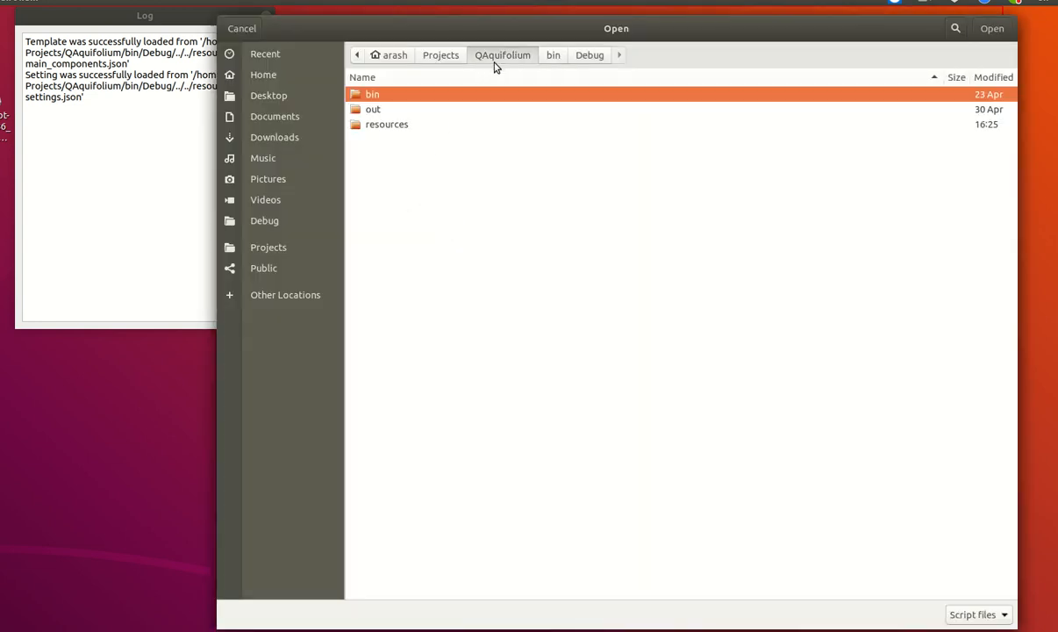
pyautogui.doubleClick(402, 125)
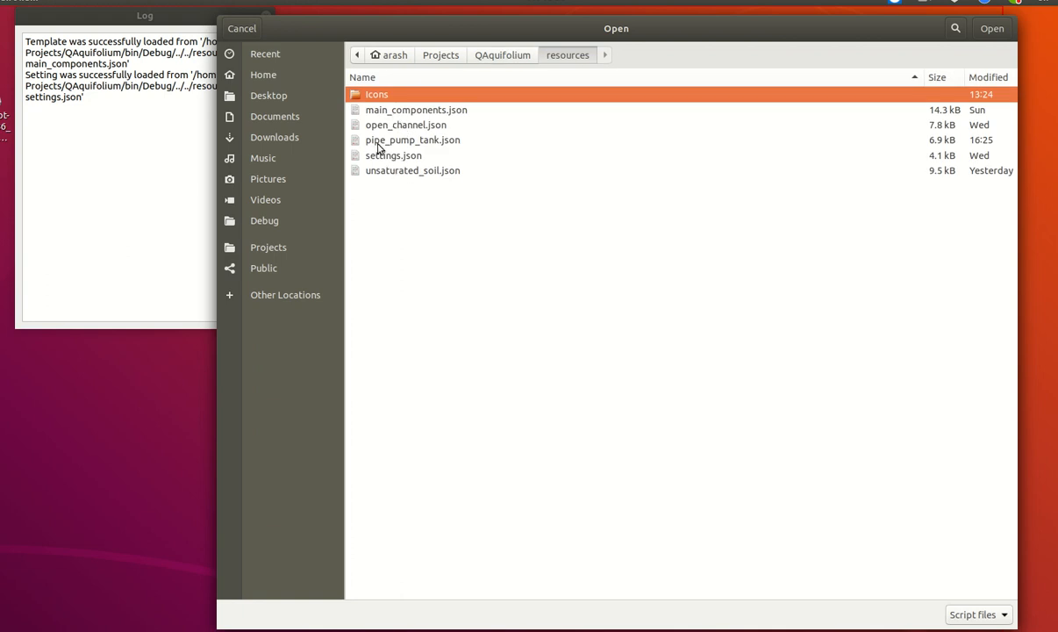
pyautogui.click(424, 141)
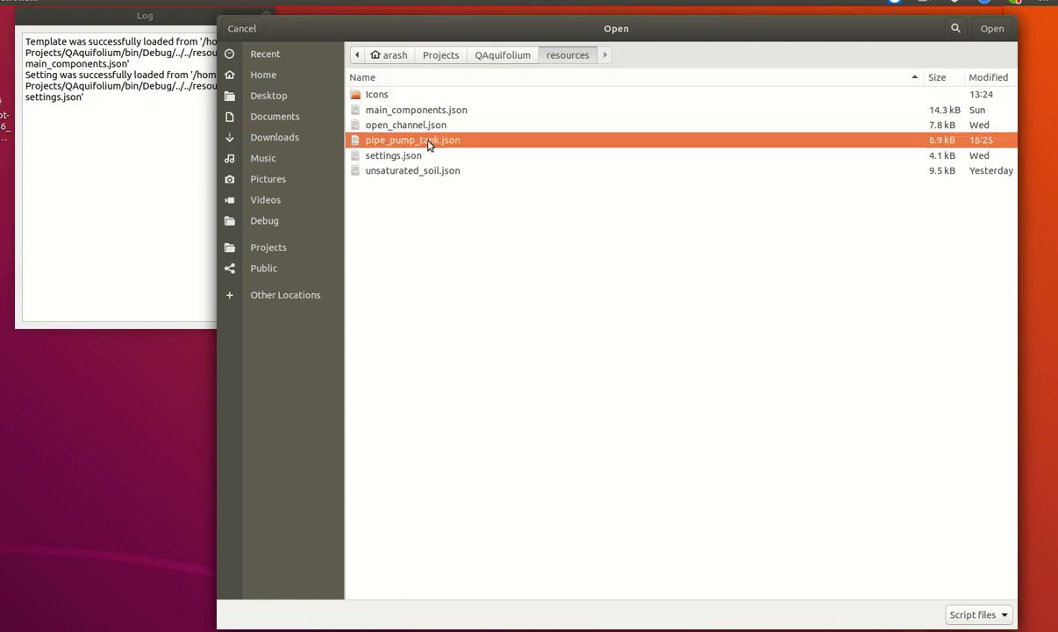
pyautogui.click(995, 35)
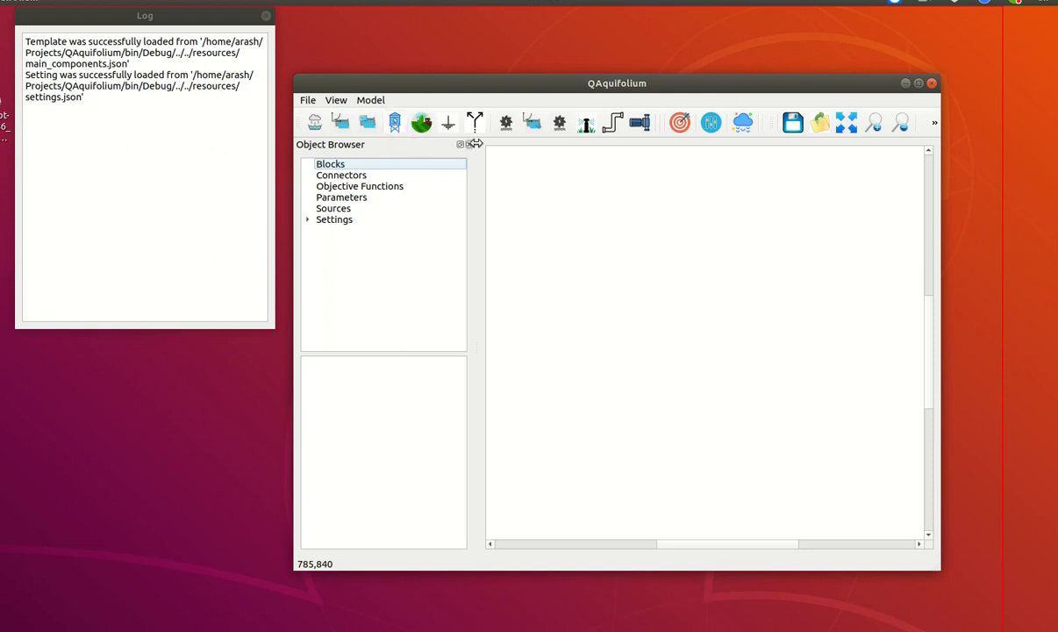
# Add a tank block, shrink it to about 146 wide by 161 high, and move it to about x 805, y 873
pyautogui.click(394, 124)
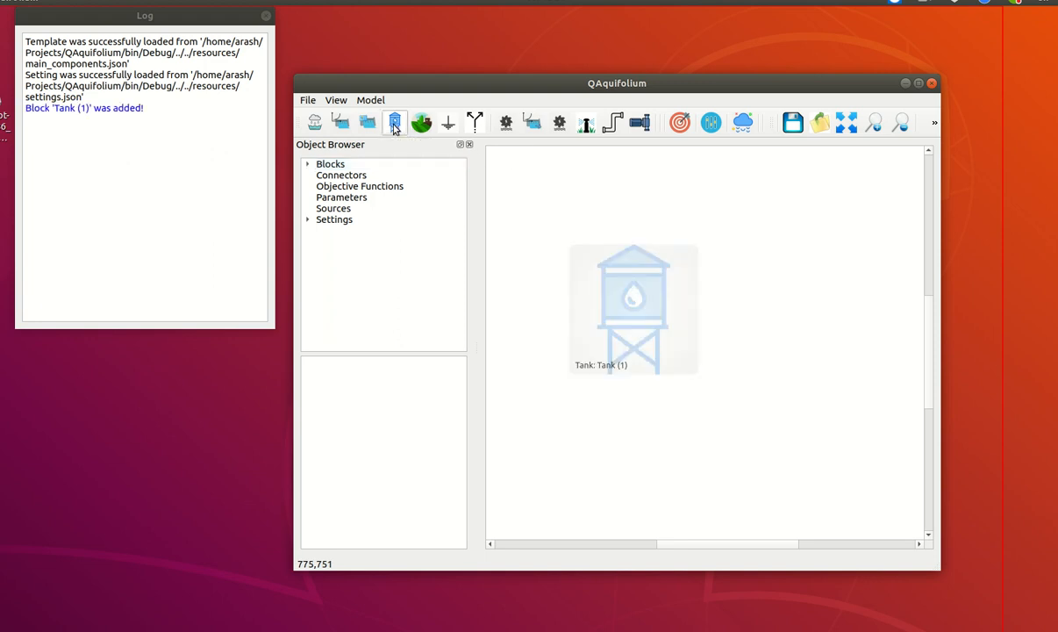
pyautogui.click(639, 325)
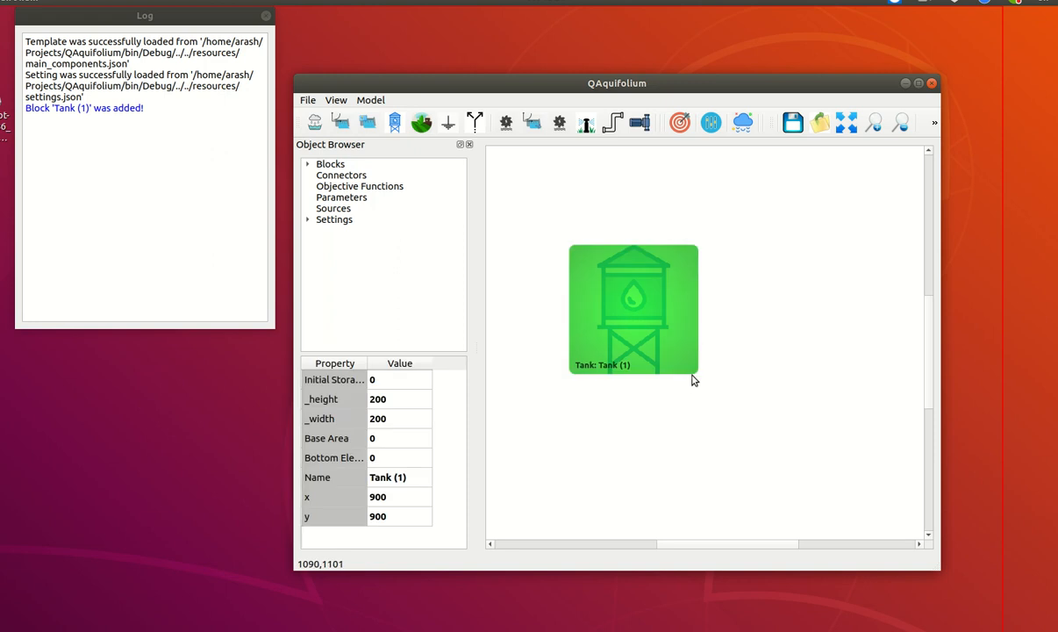
pyautogui.moveTo(696, 378); pyautogui.dragTo(665, 355)
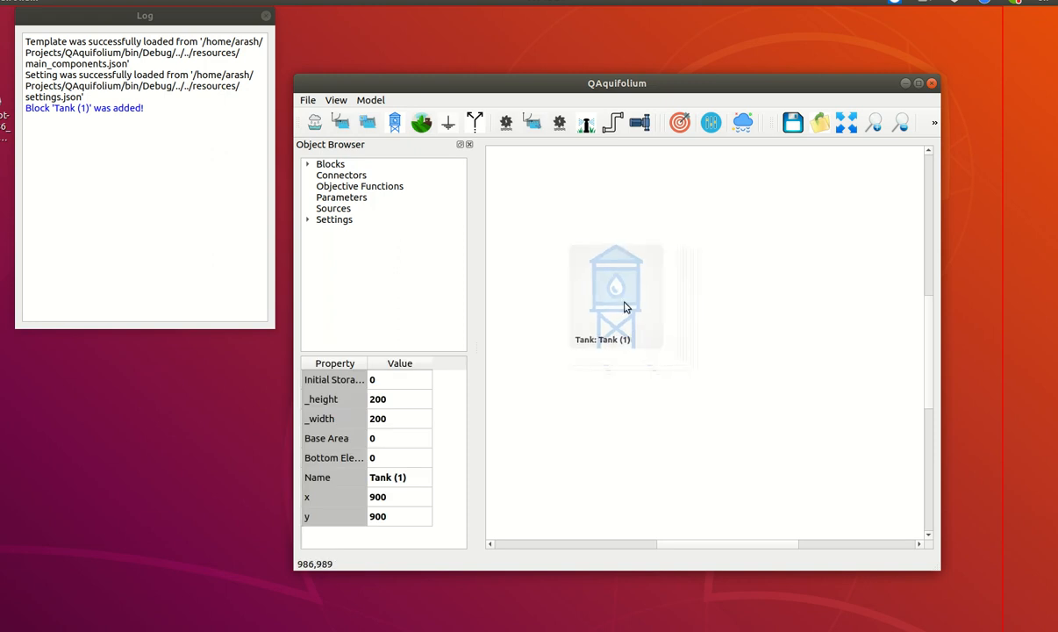
pyautogui.click(601, 280)
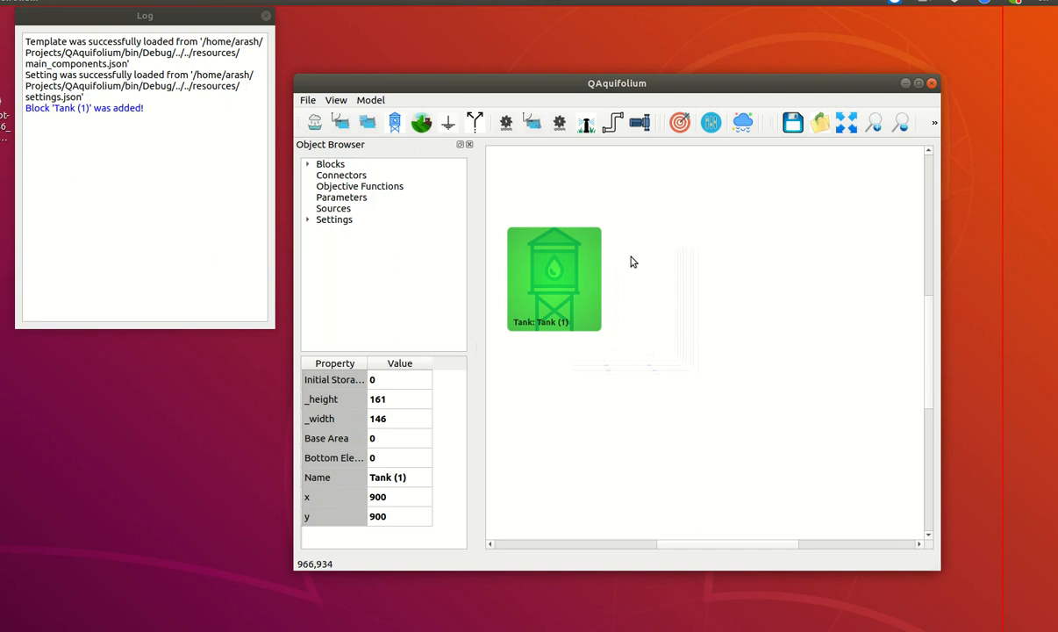
pyautogui.click(608, 233)
# Add a second tank, shrink it to about 128 wide by 139 high, and place it at about x 1267, y 996
pyautogui.click(392, 124)
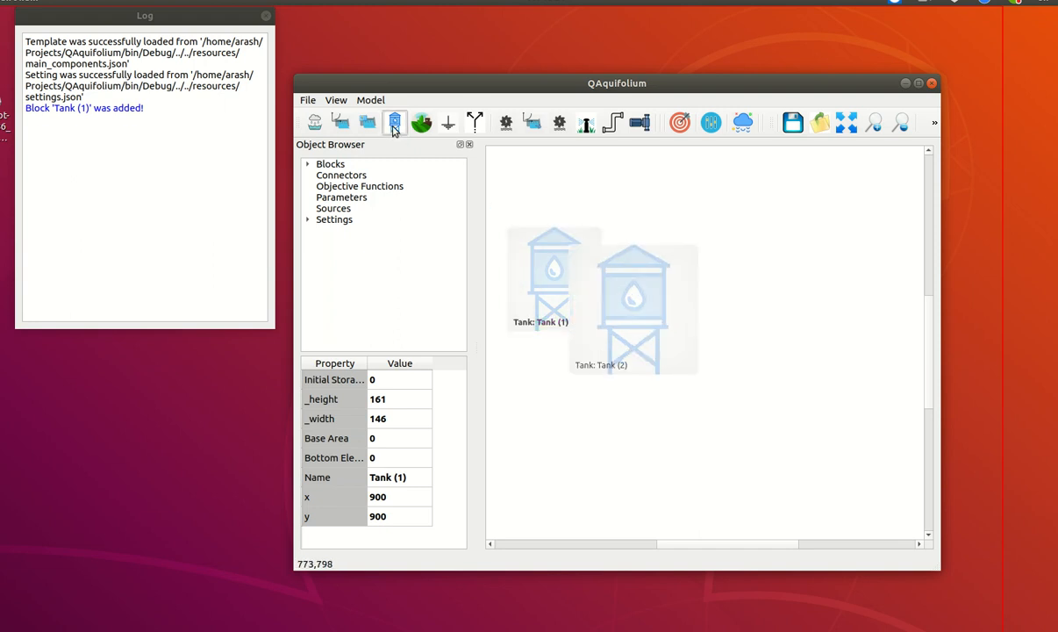
pyautogui.click(598, 283)
pyautogui.moveTo(597, 283); pyautogui.dragTo(835, 319)
pyautogui.moveTo(894, 264); pyautogui.dragTo(850, 301)
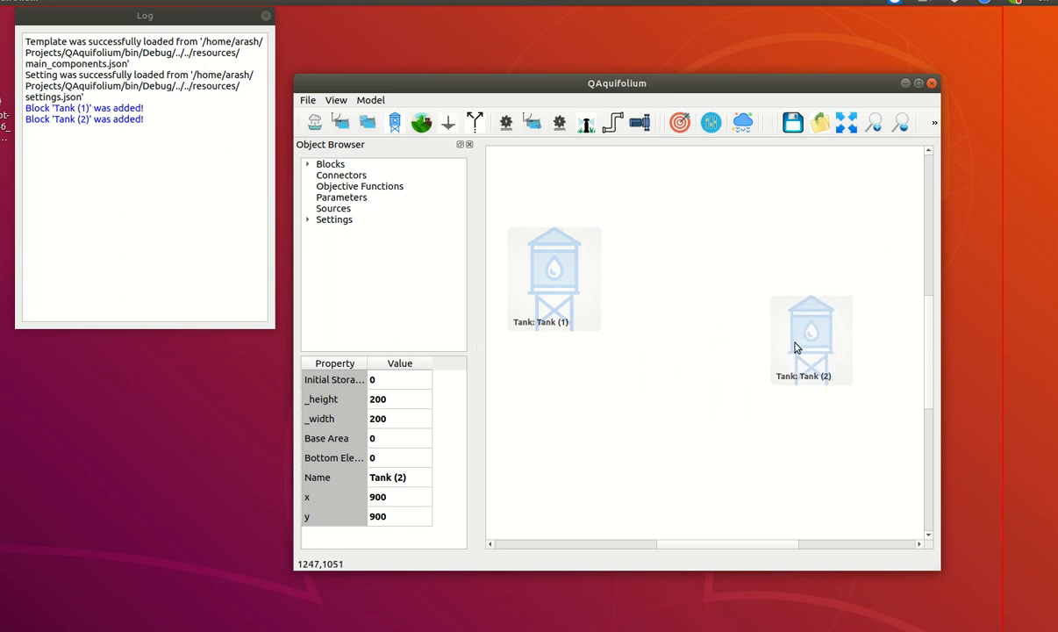
pyautogui.moveTo(786, 345); pyautogui.dragTo(821, 355)
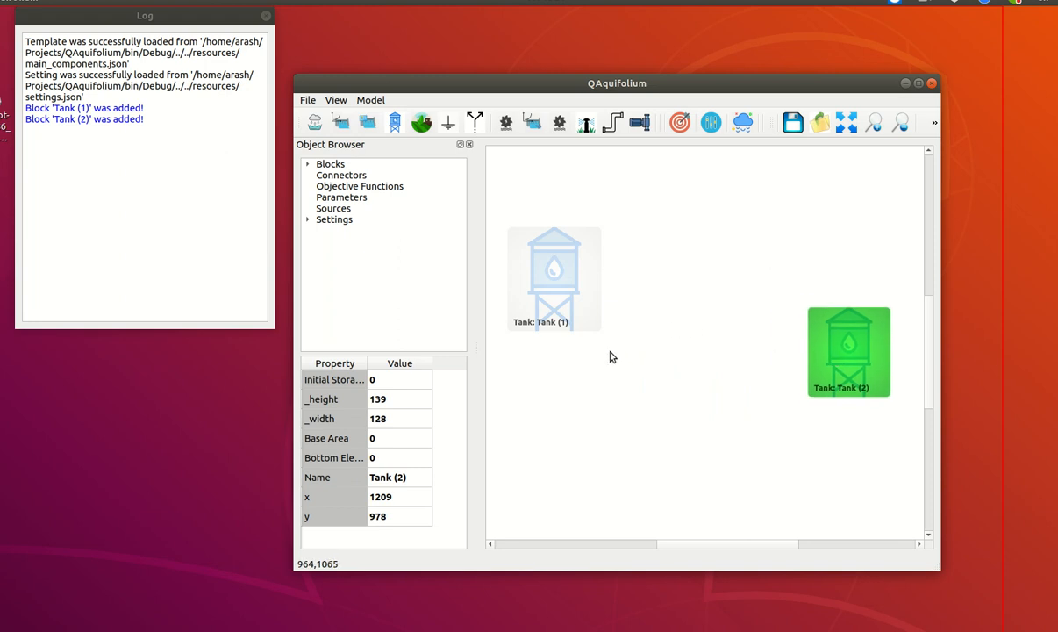
# Connect Tank (1) to Tank (2) with a pipe
pyautogui.click(612, 124)
pyautogui.moveTo(597, 281); pyautogui.dragTo(820, 368)
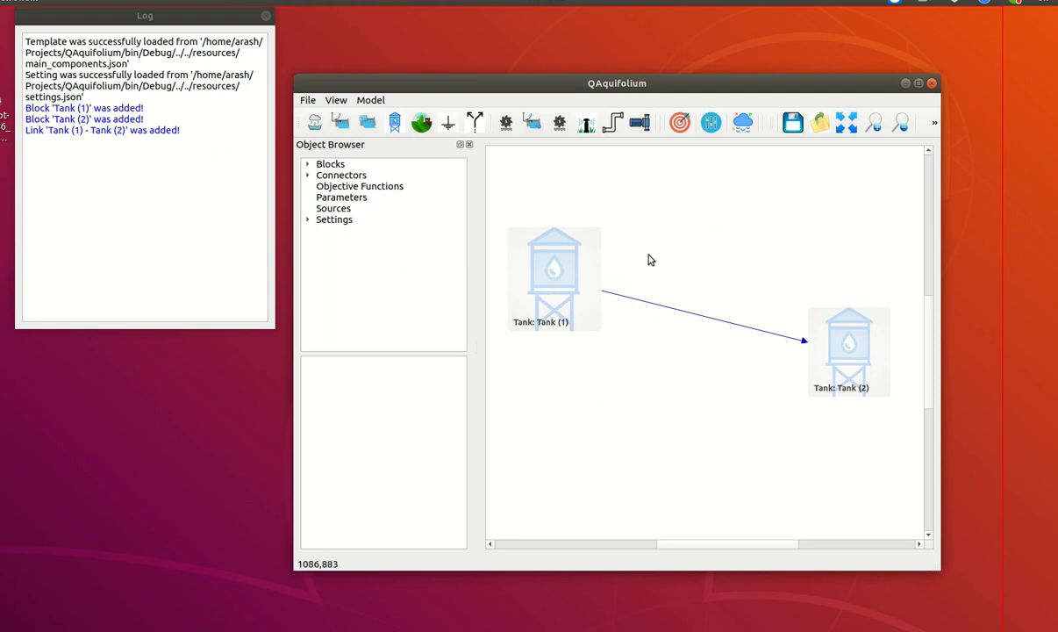
# Set Tank (1)'s initial storage to 100, base area to 50 and bottom elevation to 10
pyautogui.click(560, 277)
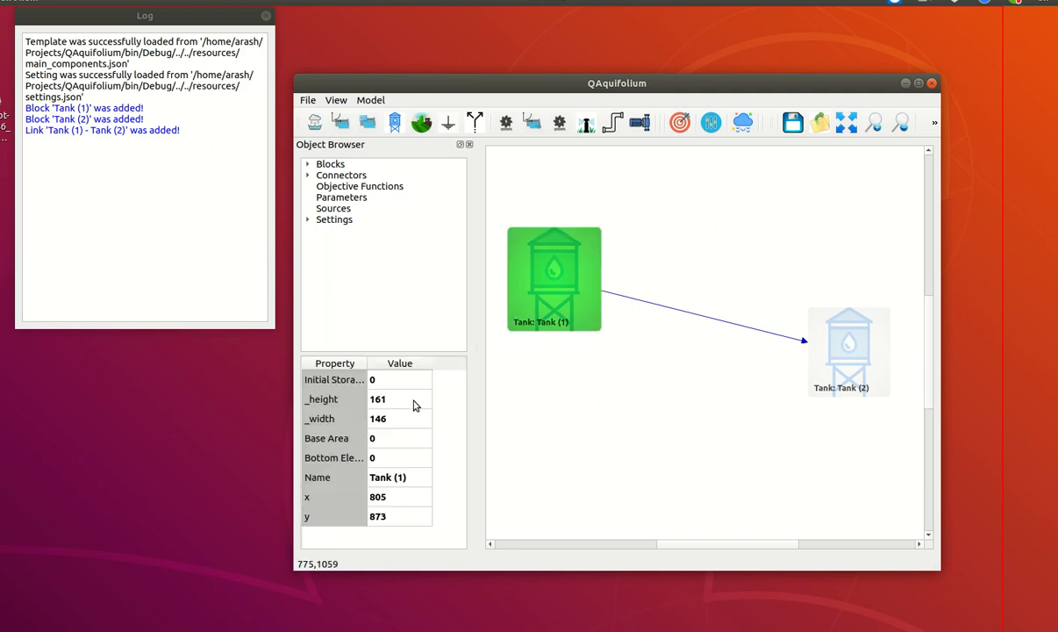
pyautogui.doubleClick(386, 383)
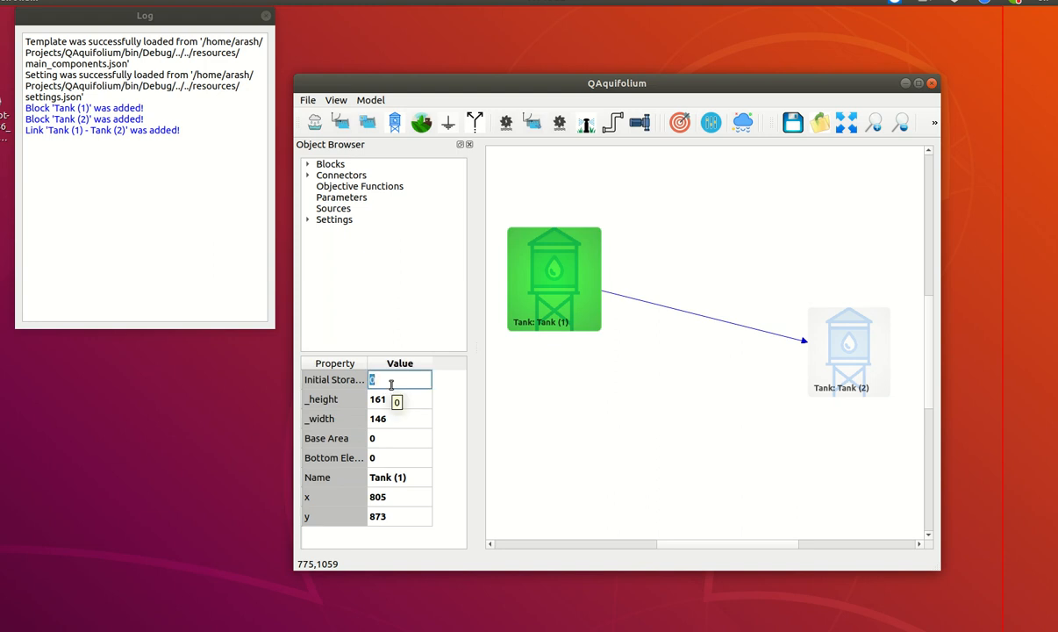
pyautogui.write('100')
pyautogui.press('Return')
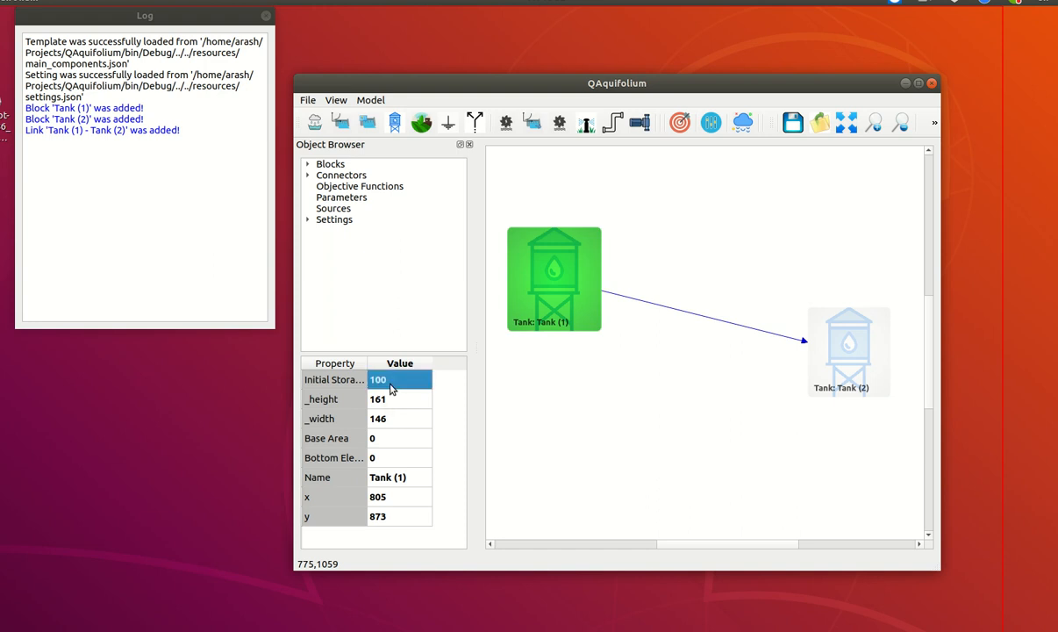
pyautogui.doubleClick(400, 436)
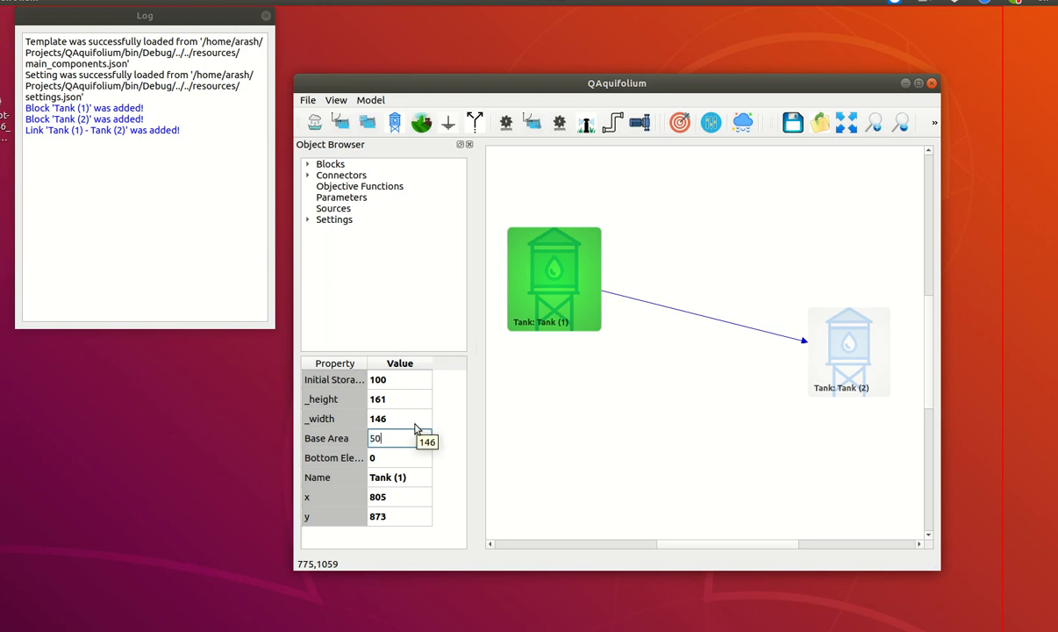
pyautogui.press('Return')
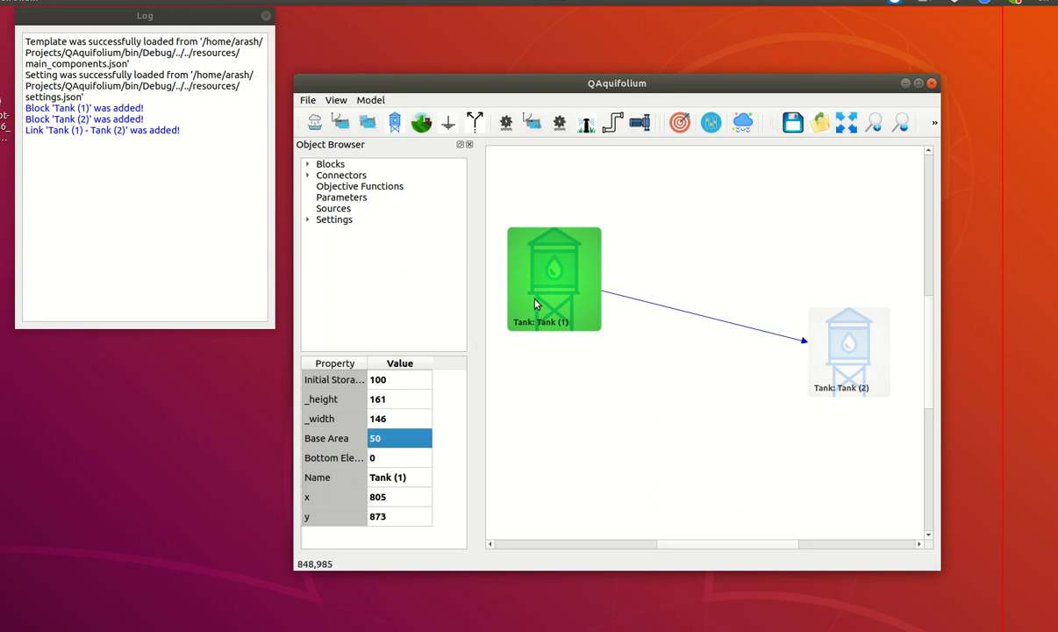
pyautogui.doubleClick(385, 459)
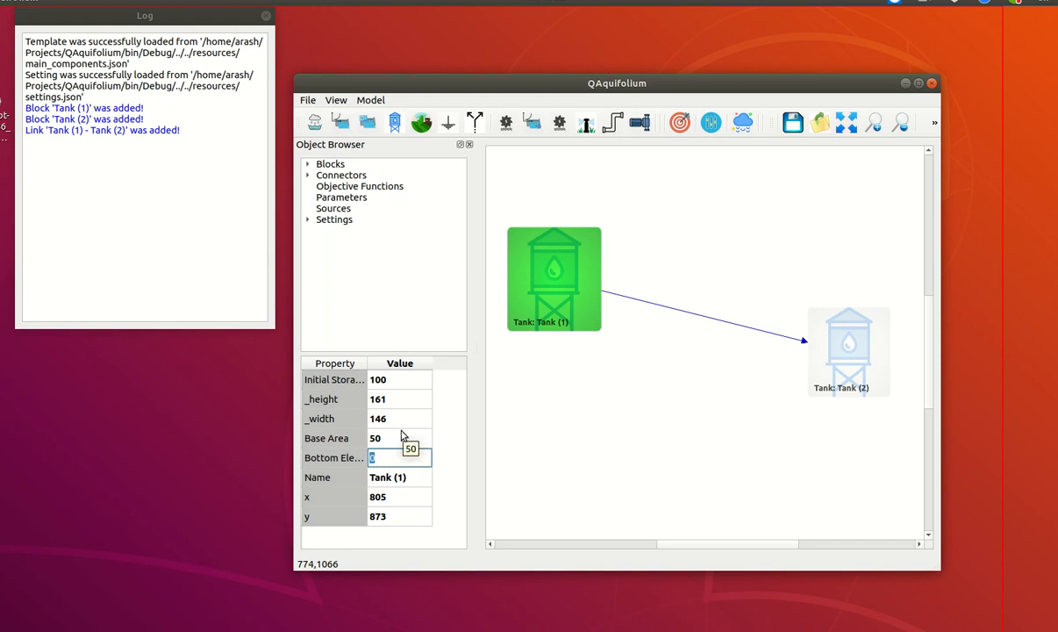
pyautogui.write('10')
pyautogui.press('Return')
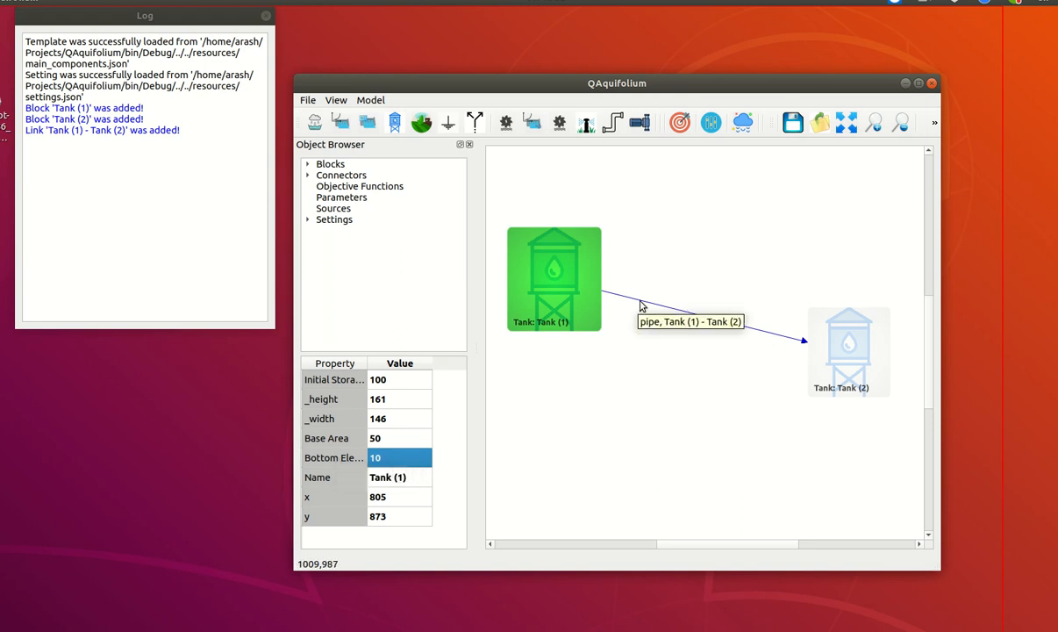
# Set Tank (2)'s initial storage to 50
pyautogui.click(811, 344)
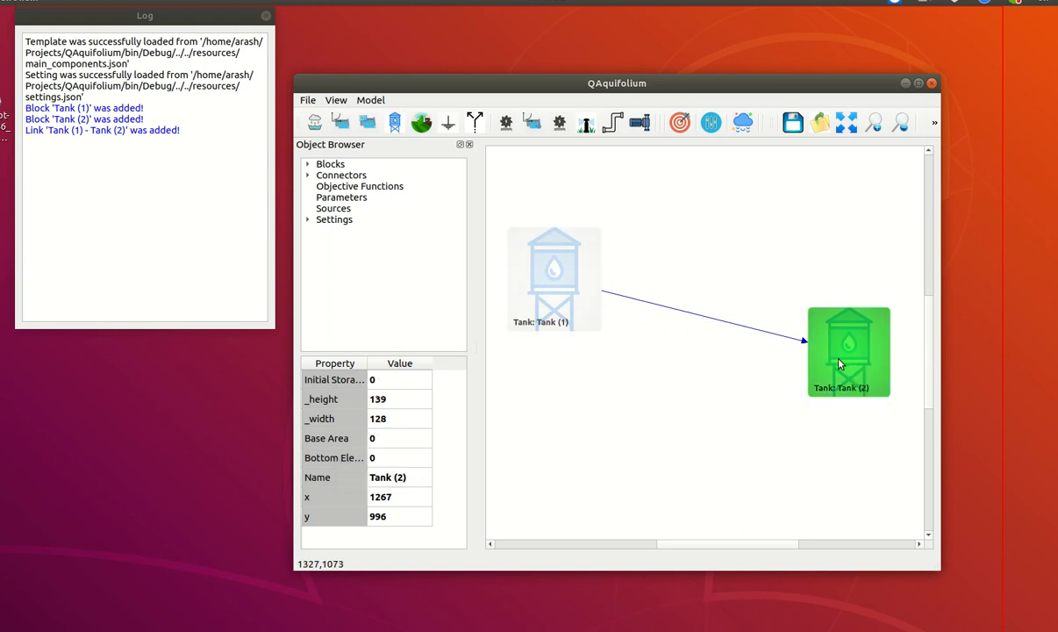
pyautogui.doubleClick(394, 380)
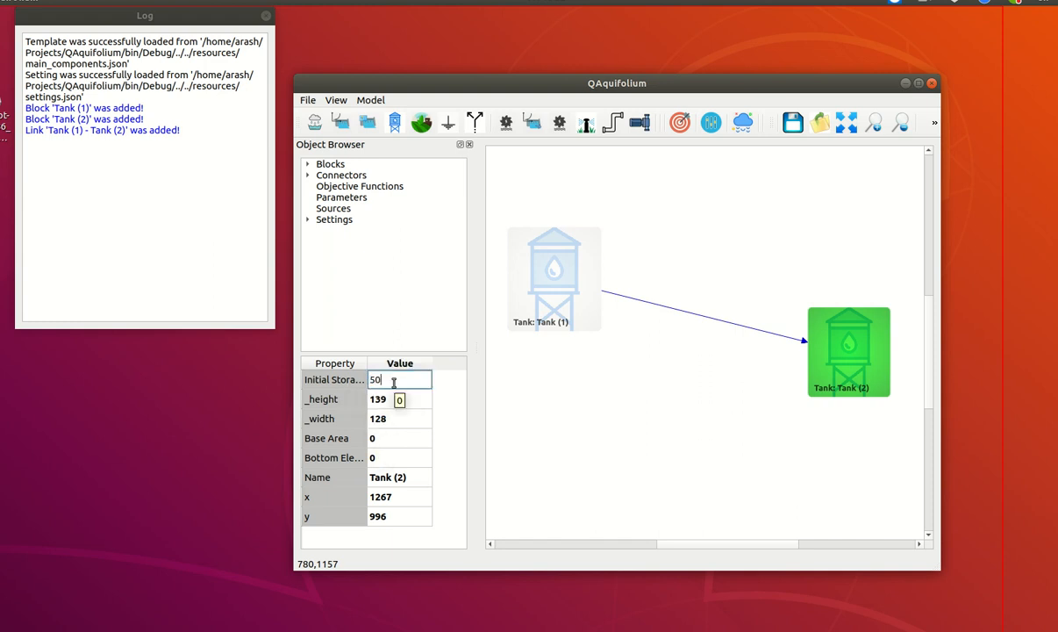
pyautogui.press('Return')
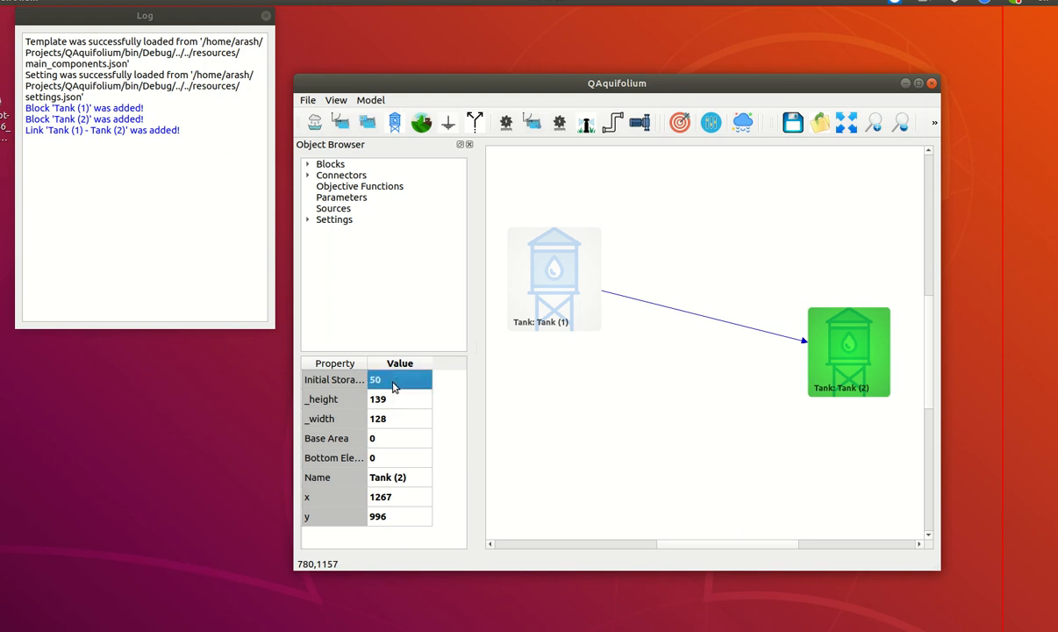
pyautogui.doubleClick(382, 439)
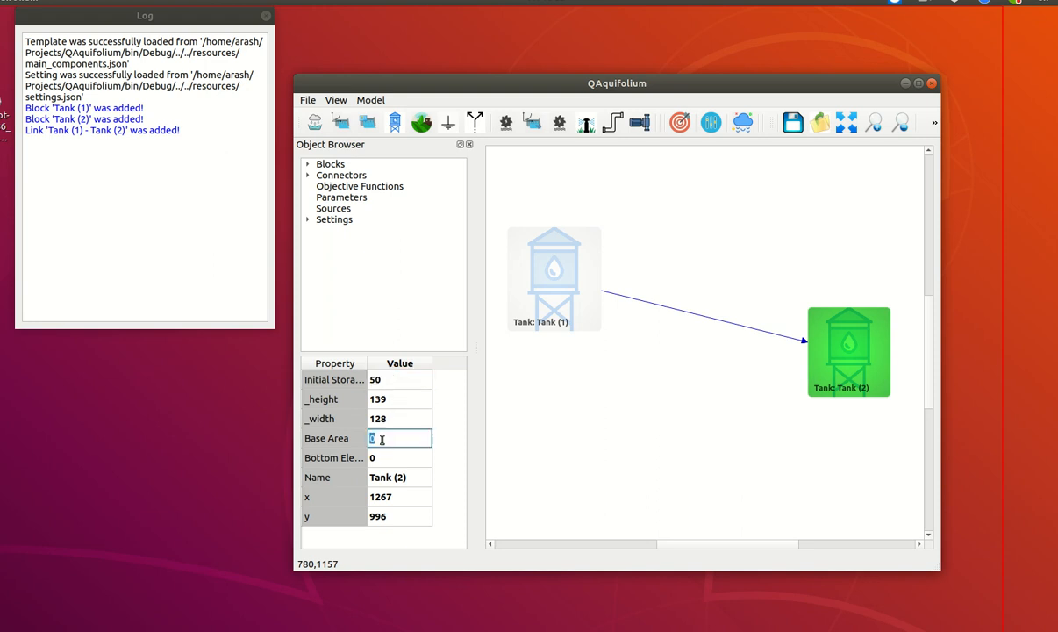
pyautogui.click(537, 331)
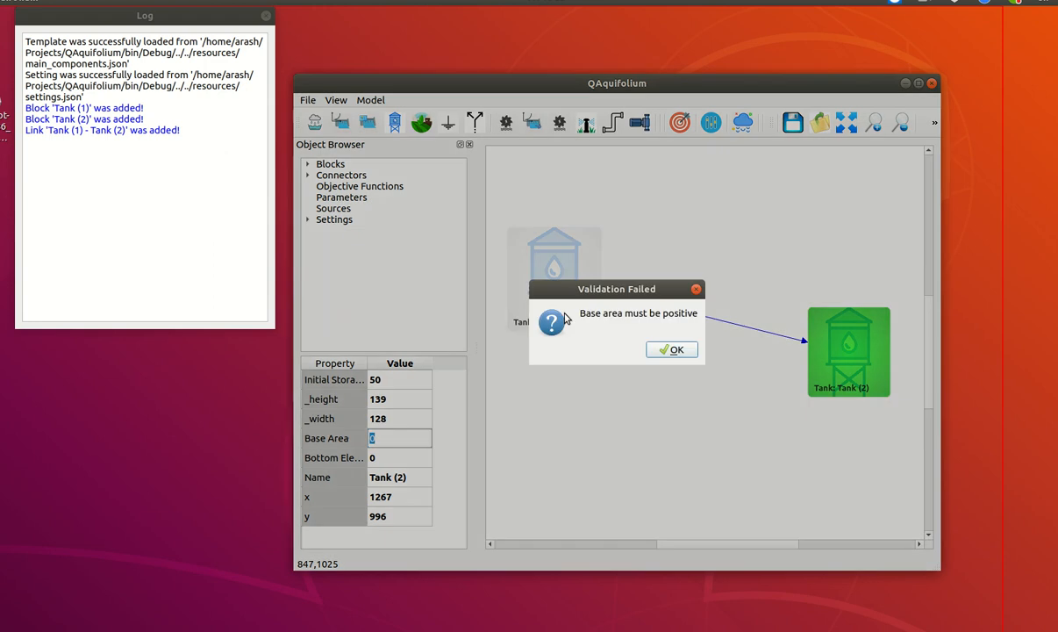
pyautogui.click(676, 351)
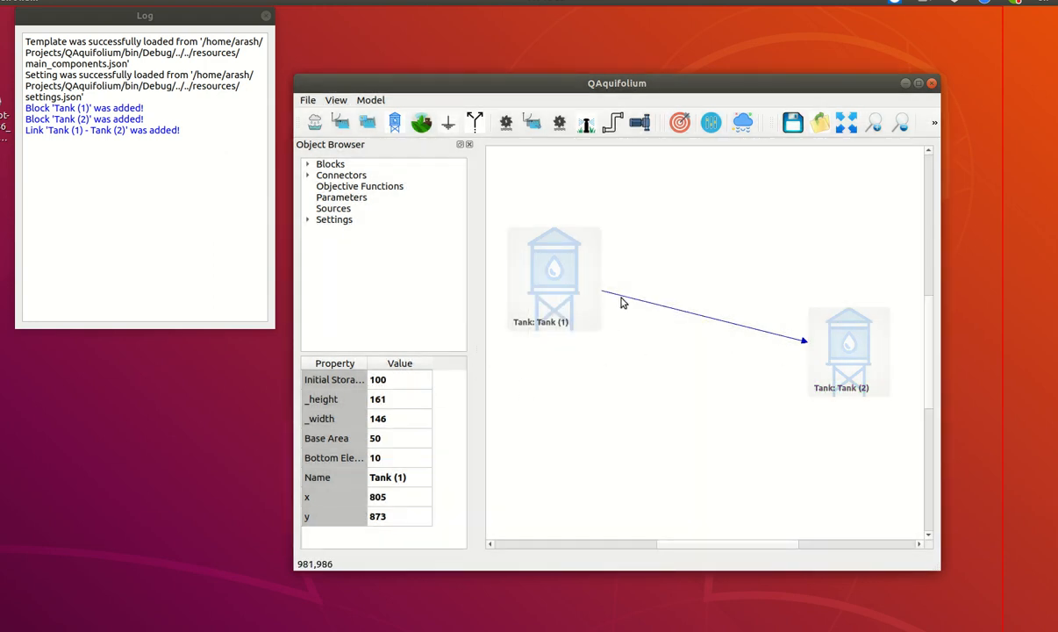
pyautogui.click(308, 175)
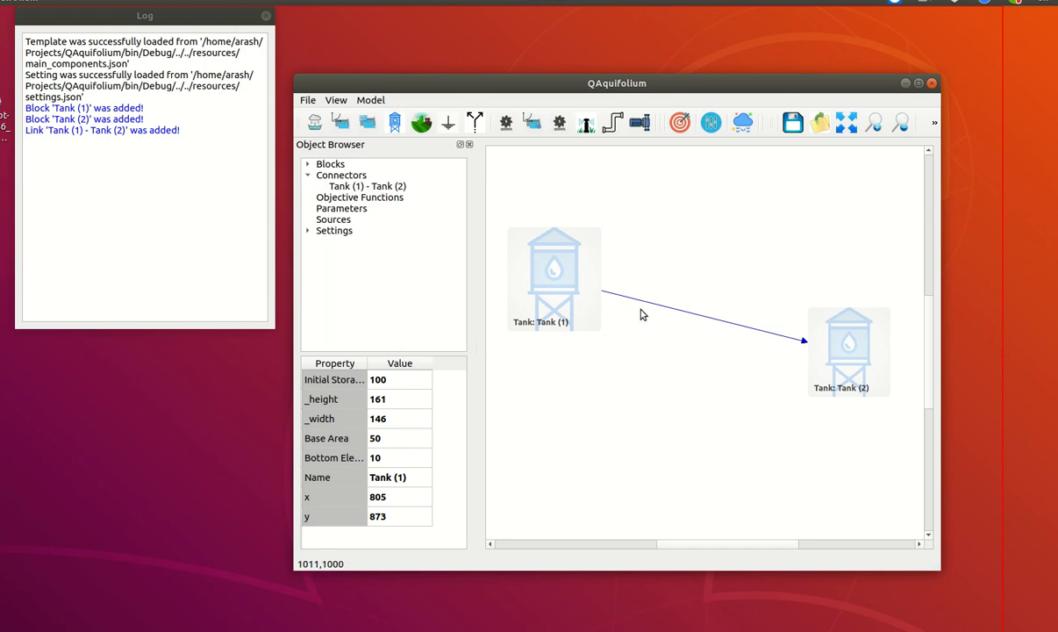
pyautogui.click(538, 284)
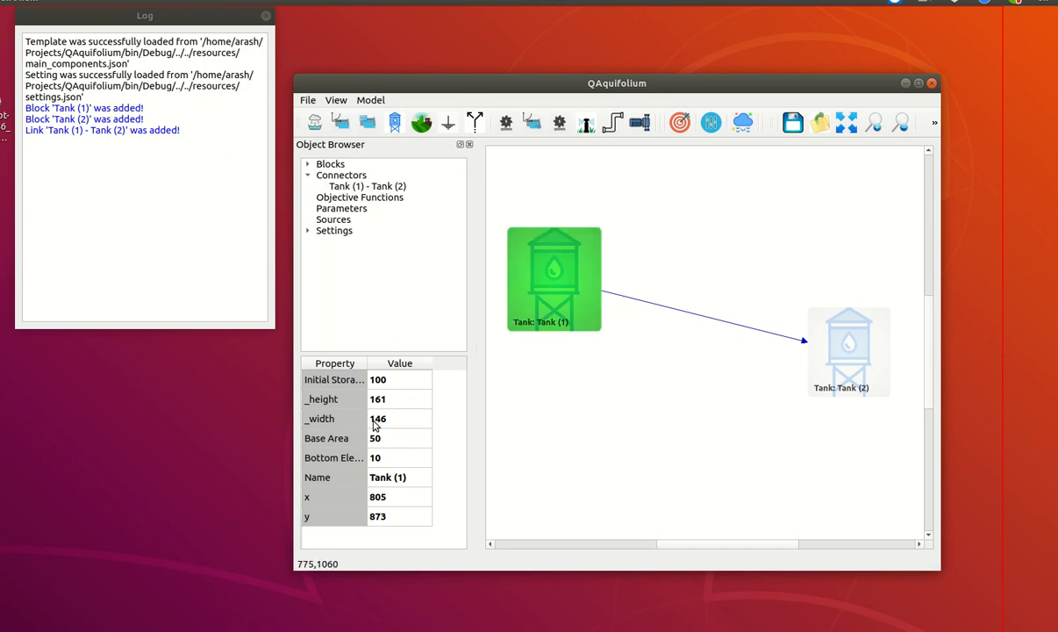
# Set Tank (2)'s base area to 50
pyautogui.click(826, 351)
pyautogui.doubleClick(386, 439)
pyautogui.write('50')
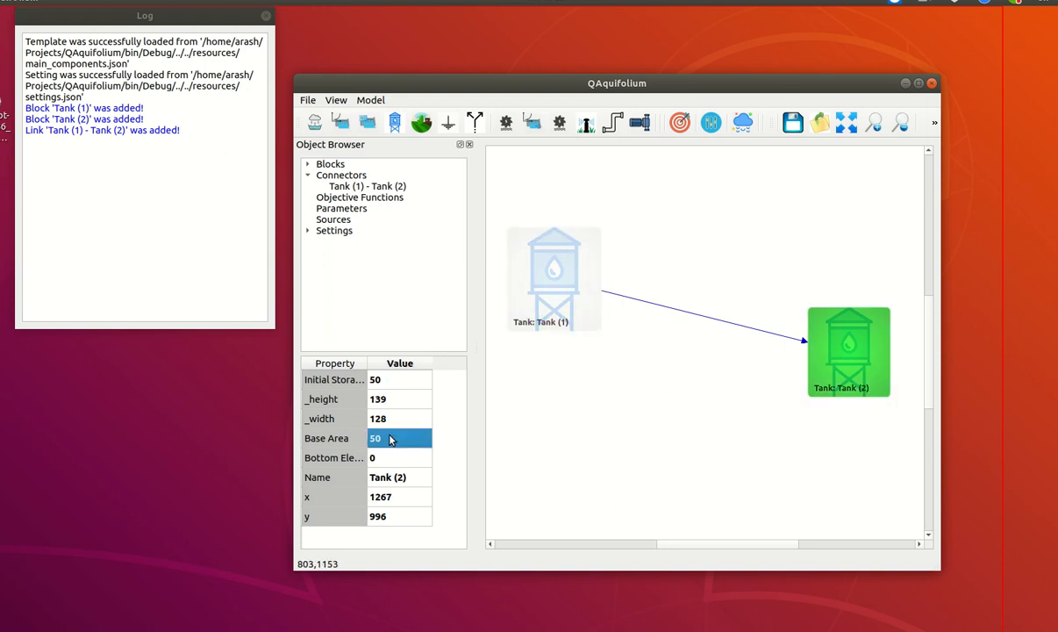
pyautogui.press('Return')
# Set the diameter of the pipe between the two tanks to 0.05
pyautogui.click(679, 375)
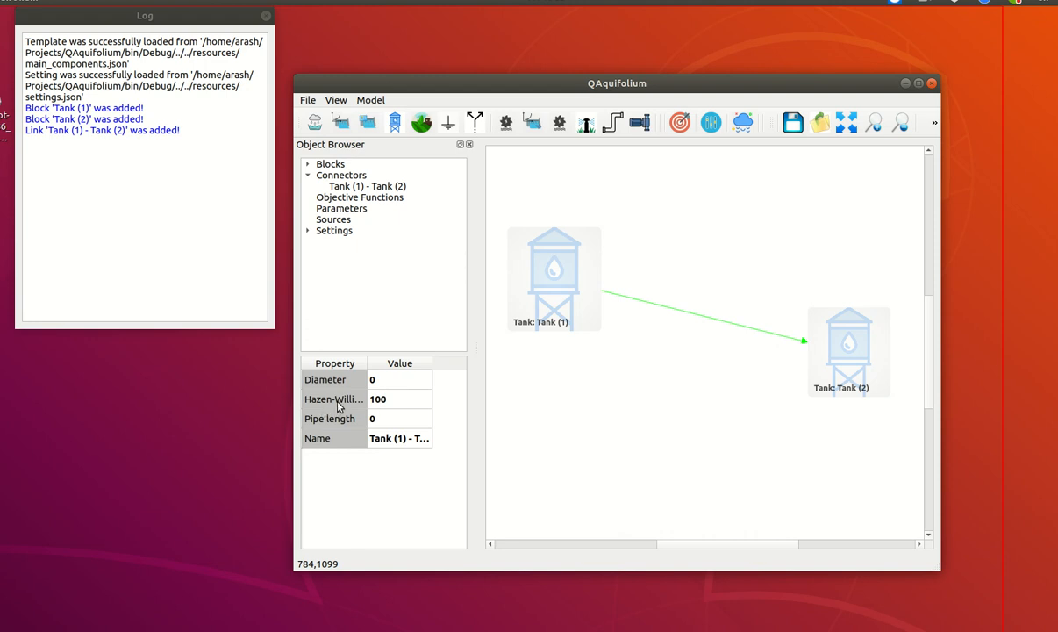
pyautogui.click(379, 385)
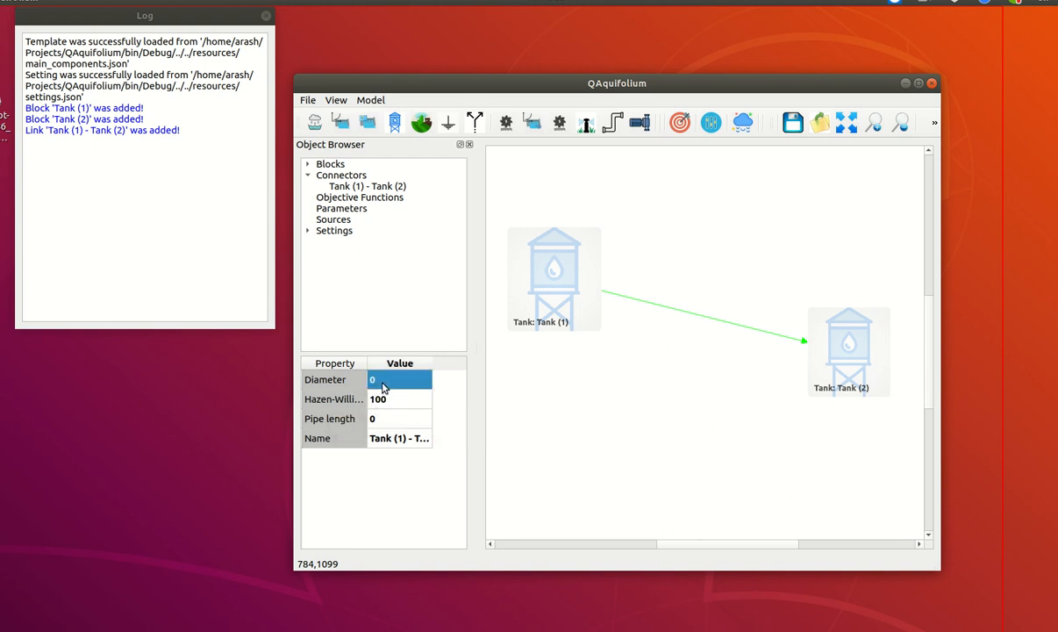
pyautogui.doubleClick(383, 386)
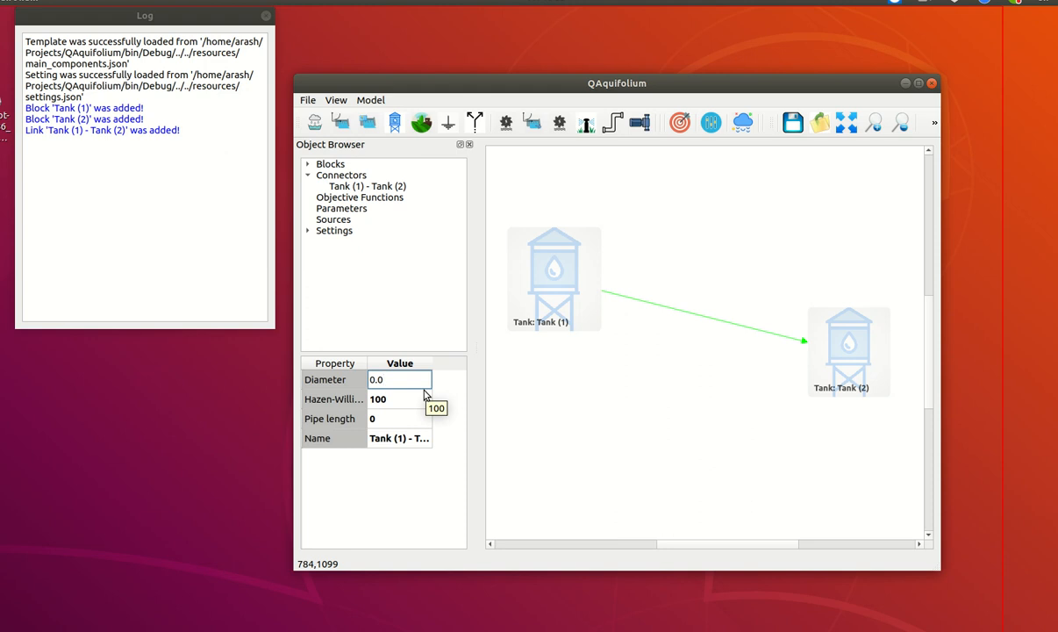
pyautogui.write('5')
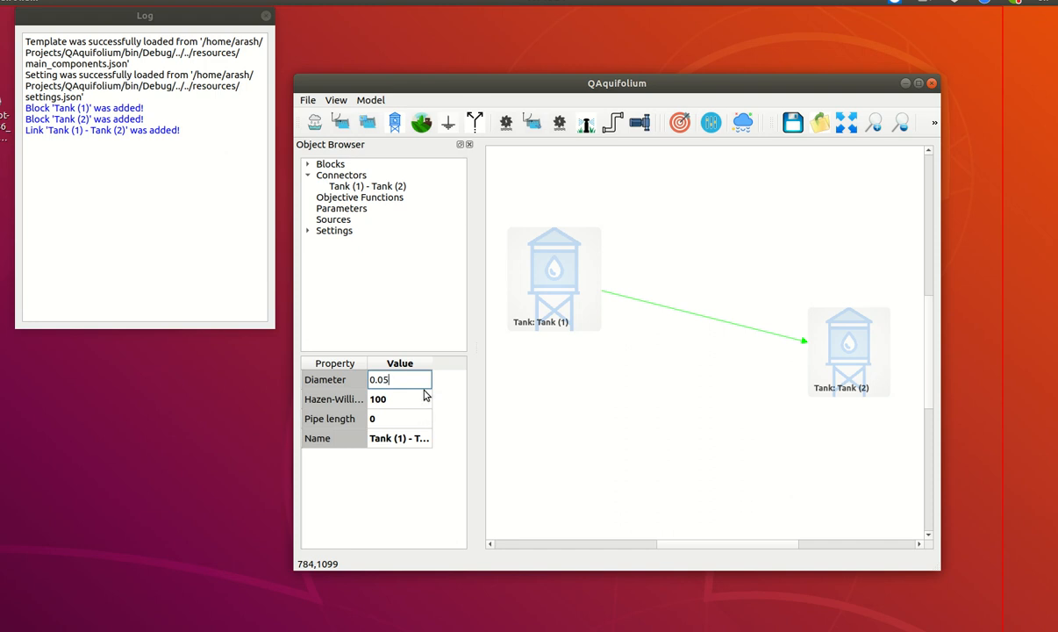
pyautogui.press('Return')
# Set the length of the pipe between the two tanks to 50
pyautogui.doubleClick(395, 420)
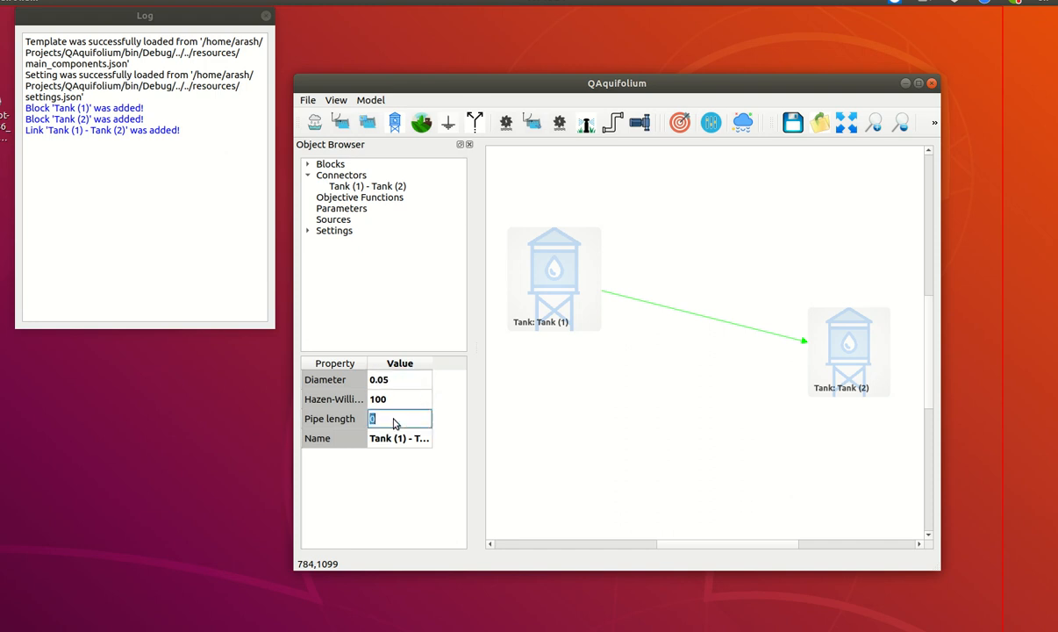
pyautogui.write('50')
pyautogui.press('Return')
pyautogui.click(571, 419)
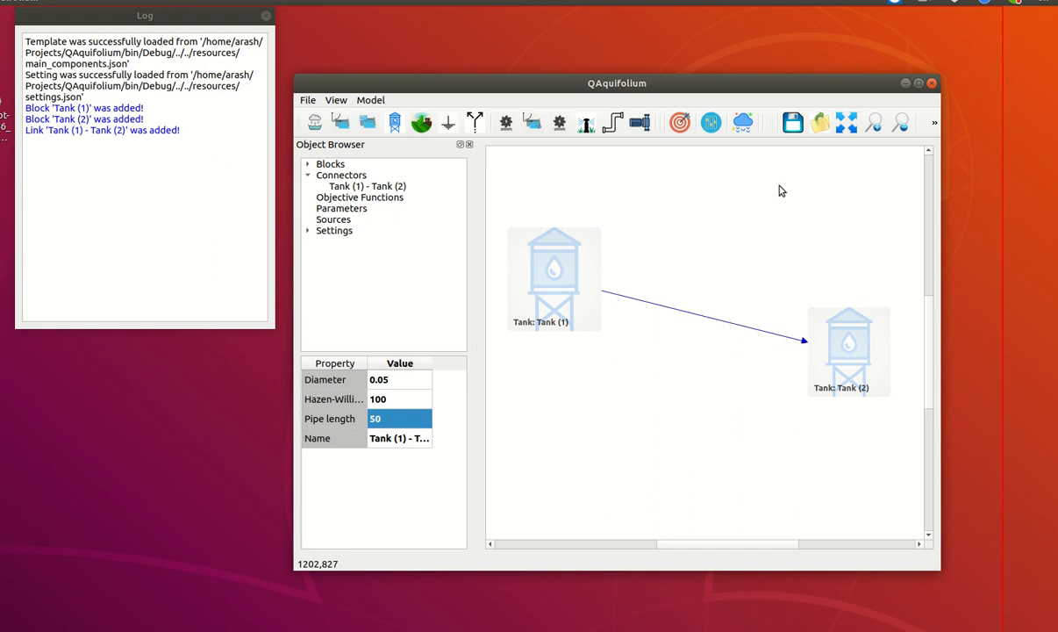
# Save the model as pipe_example in the Documents folder, replacing the existing file
pyautogui.click(792, 122)
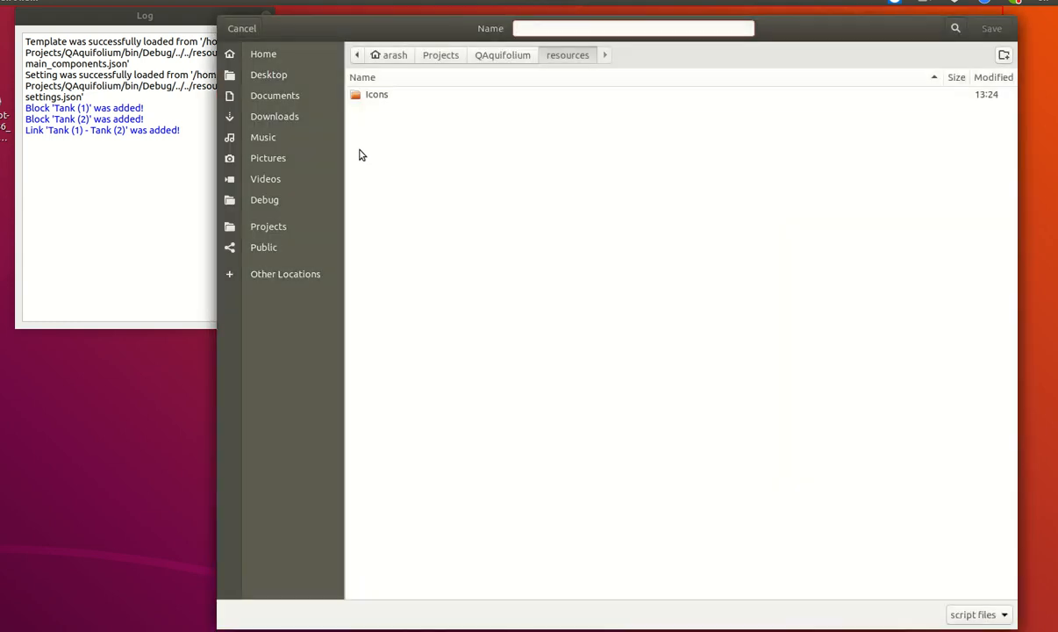
pyautogui.click(283, 99)
pyautogui.click(639, 27)
pyautogui.write('pipe_example')
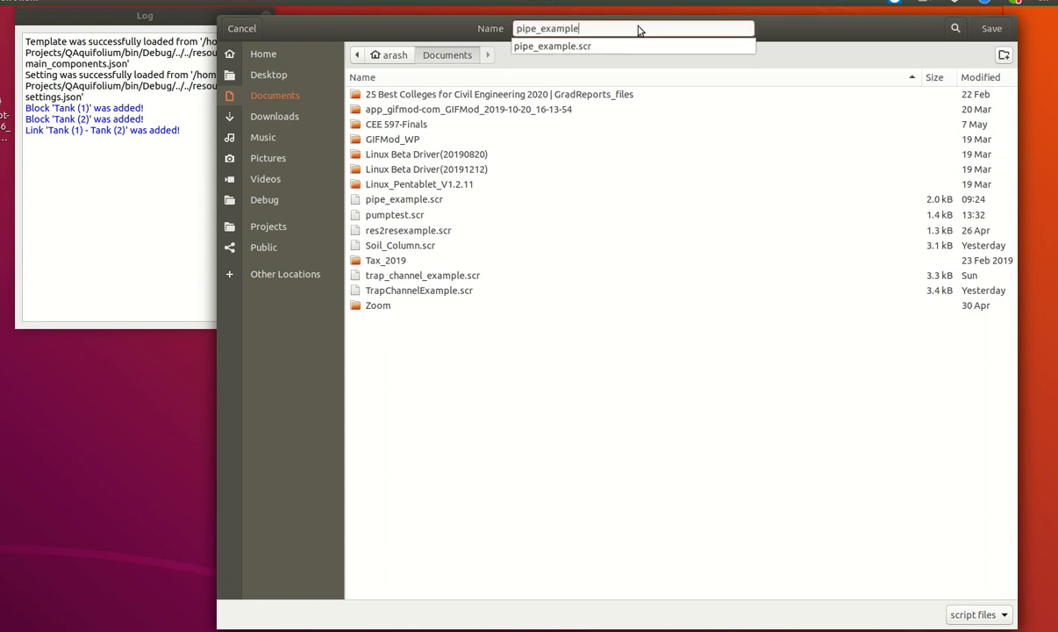
pyautogui.press('Return')
pyautogui.press('Return')
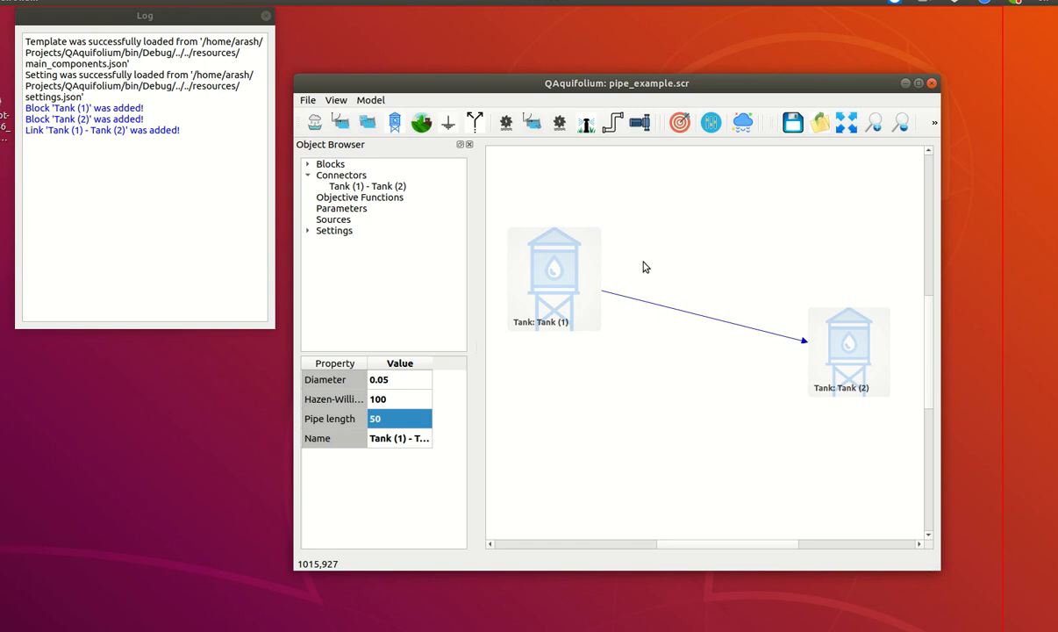
# Run the model and close the running status window
pyautogui.click(934, 128)
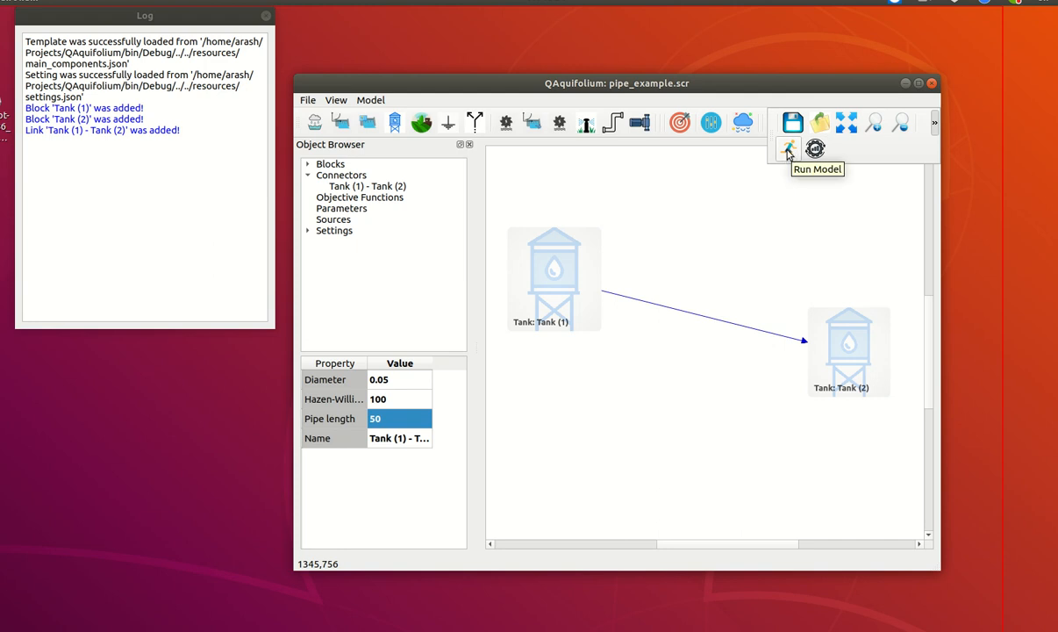
pyautogui.click(788, 152)
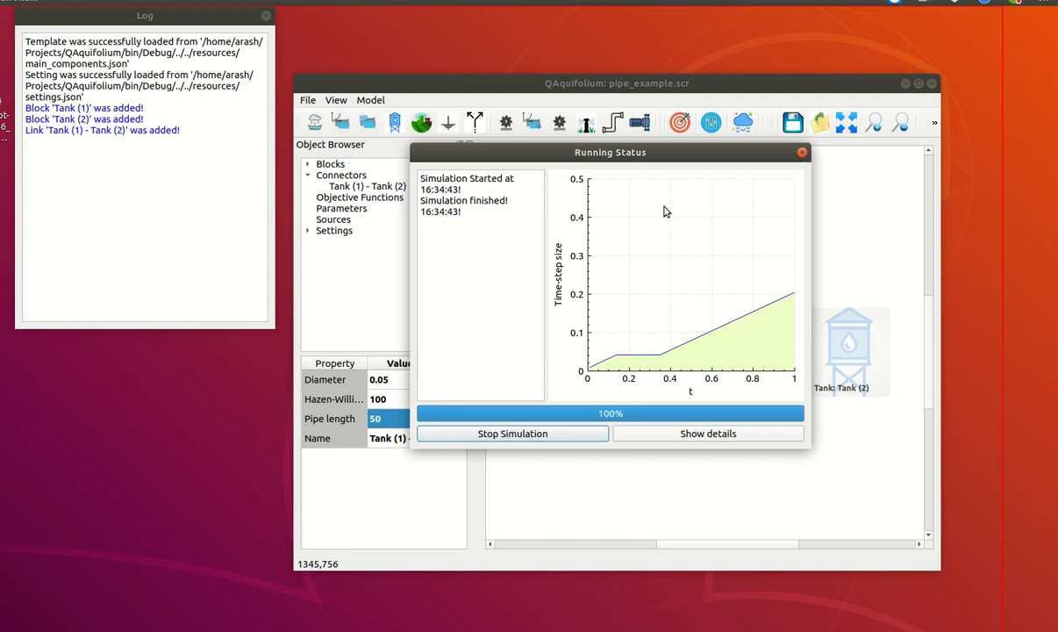
pyautogui.click(802, 153)
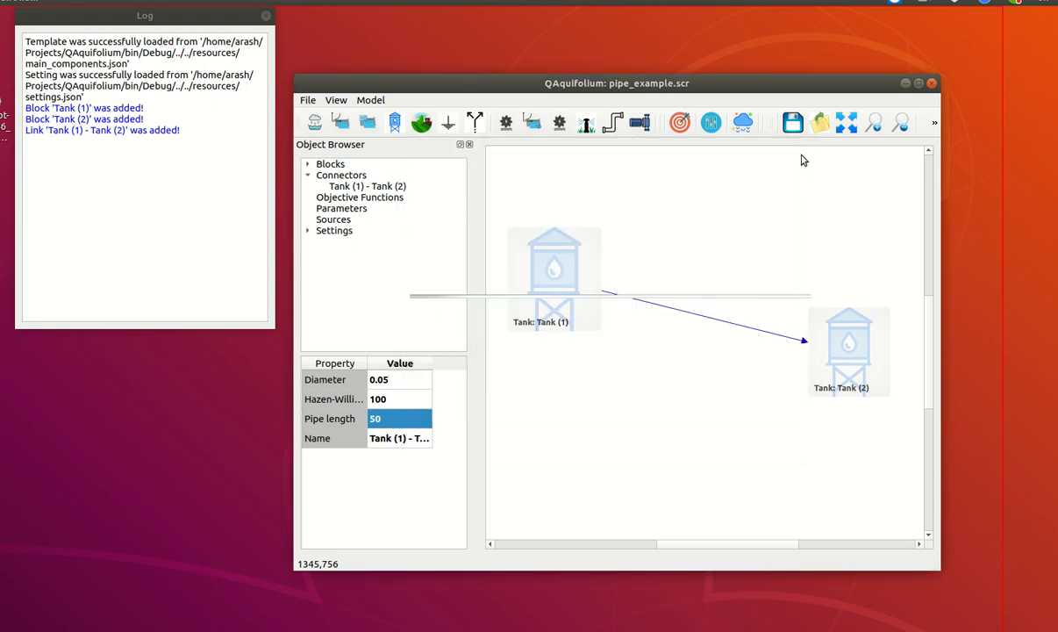
# Plot the flow result of the pipe between the tanks, examine the curve and close the plot
pyautogui.rightClick(639, 300)
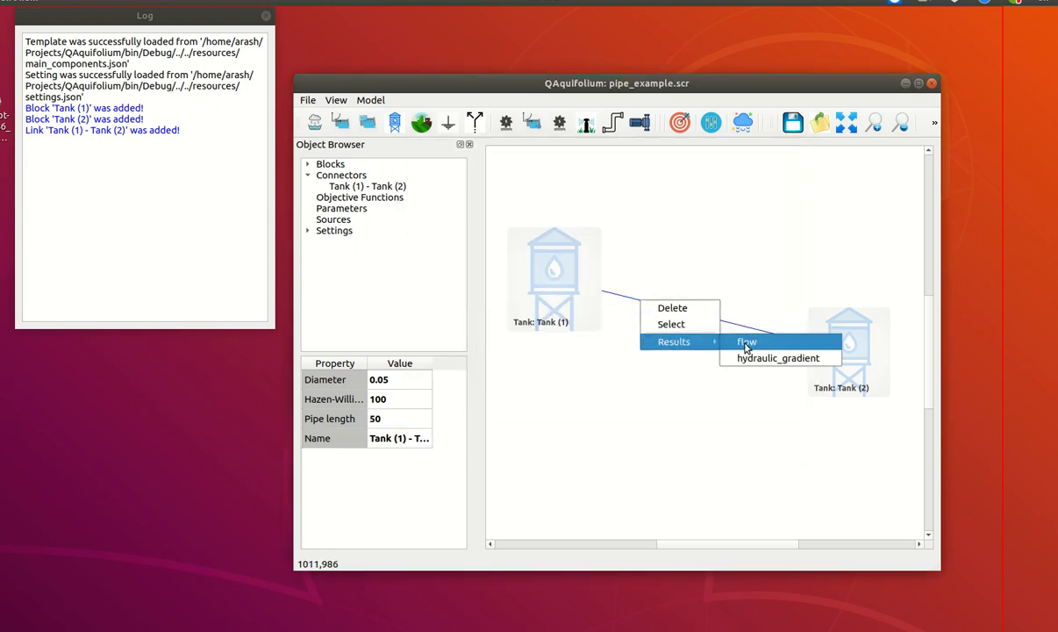
pyautogui.click(745, 343)
pyautogui.moveTo(202, 87); pyautogui.dragTo(511, 165)
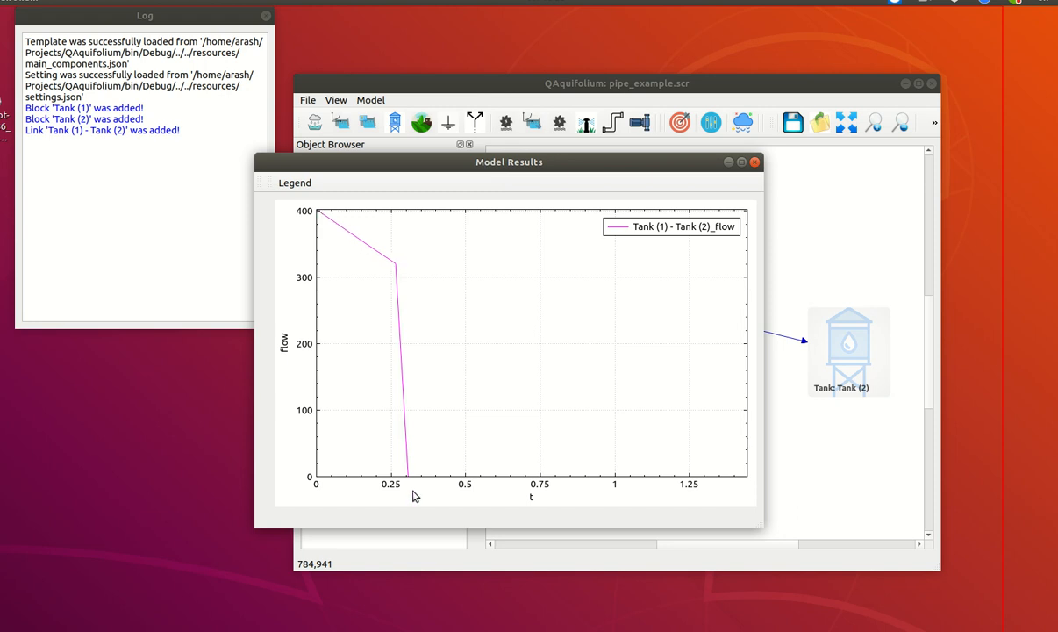
pyautogui.click(756, 162)
# Plot Tank (1)'s storage result, examine how it changes over time and close the plot
pyautogui.click(546, 275)
pyautogui.rightClick(545, 273)
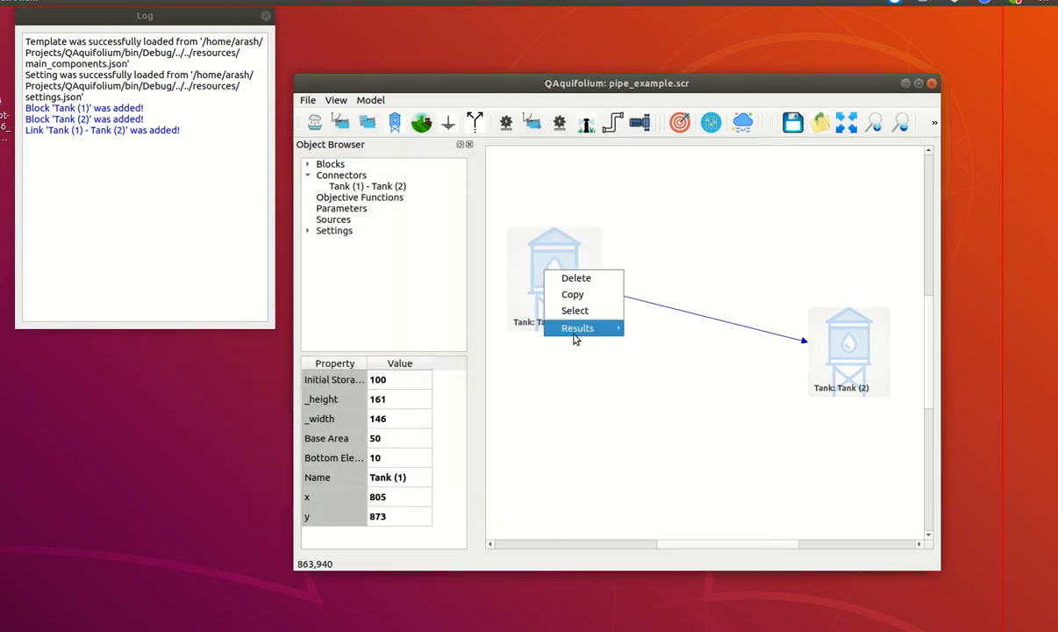
pyautogui.moveTo(571, 328)
pyautogui.click(654, 331)
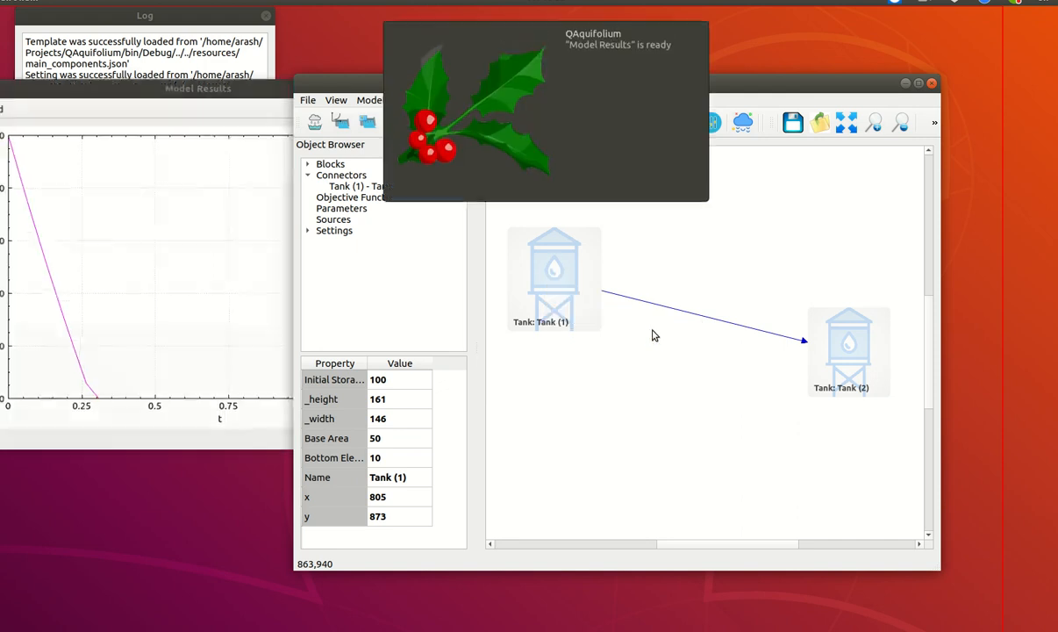
pyautogui.moveTo(199, 89); pyautogui.dragTo(610, 97)
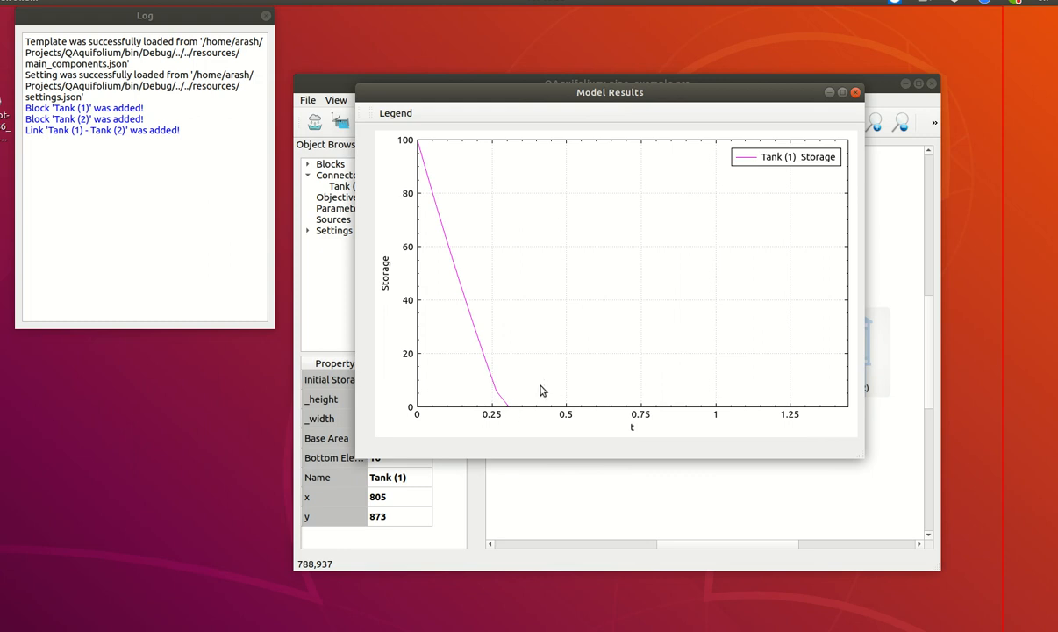
pyautogui.click(858, 93)
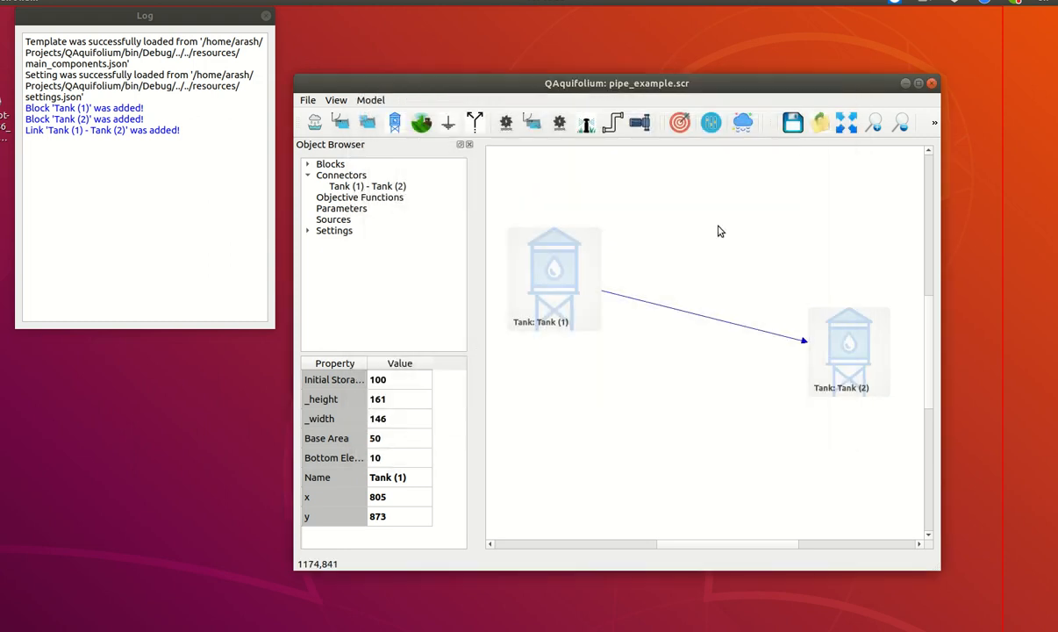
# Set Tank (1)'s initial storage to 400
pyautogui.click(392, 386)
pyautogui.click(396, 384)
pyautogui.click(401, 379)
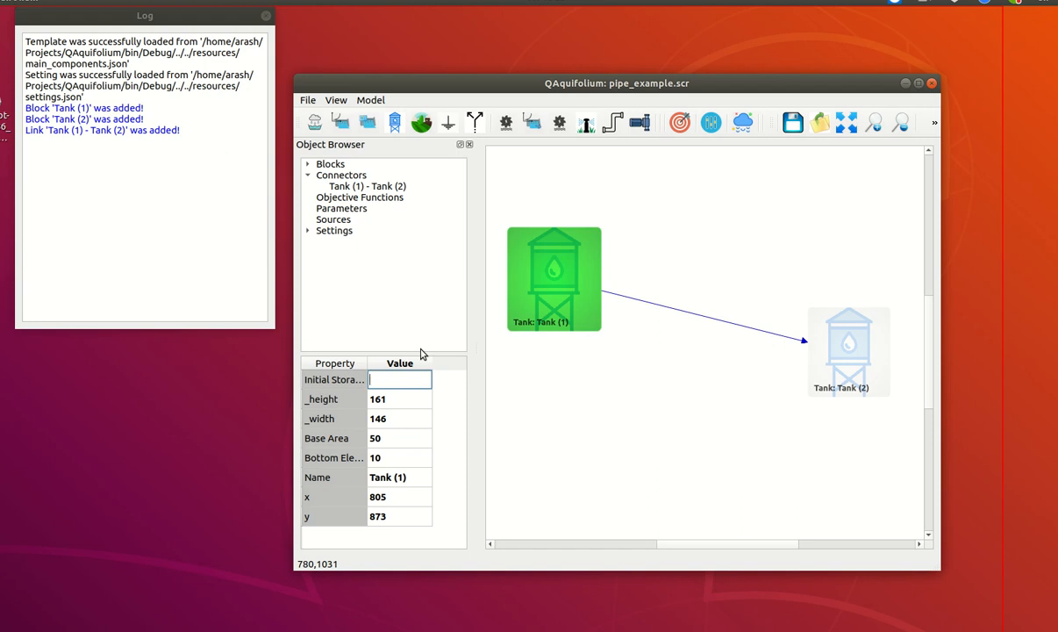
pyautogui.press('Return')
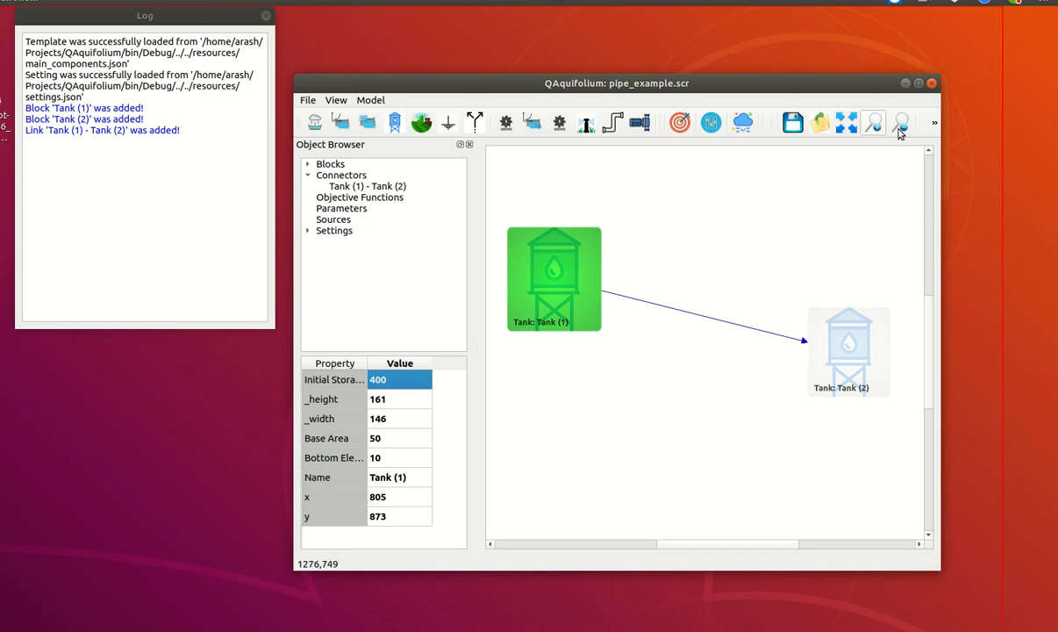
# Run the model again with the changed initial storage and close the running status window
pyautogui.click(936, 124)
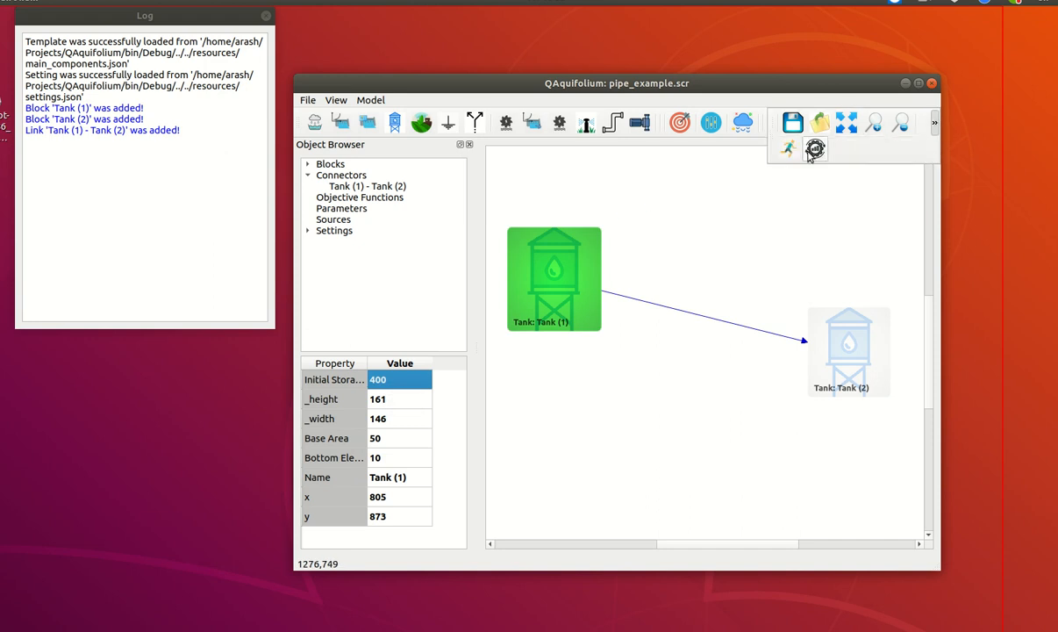
pyautogui.click(787, 151)
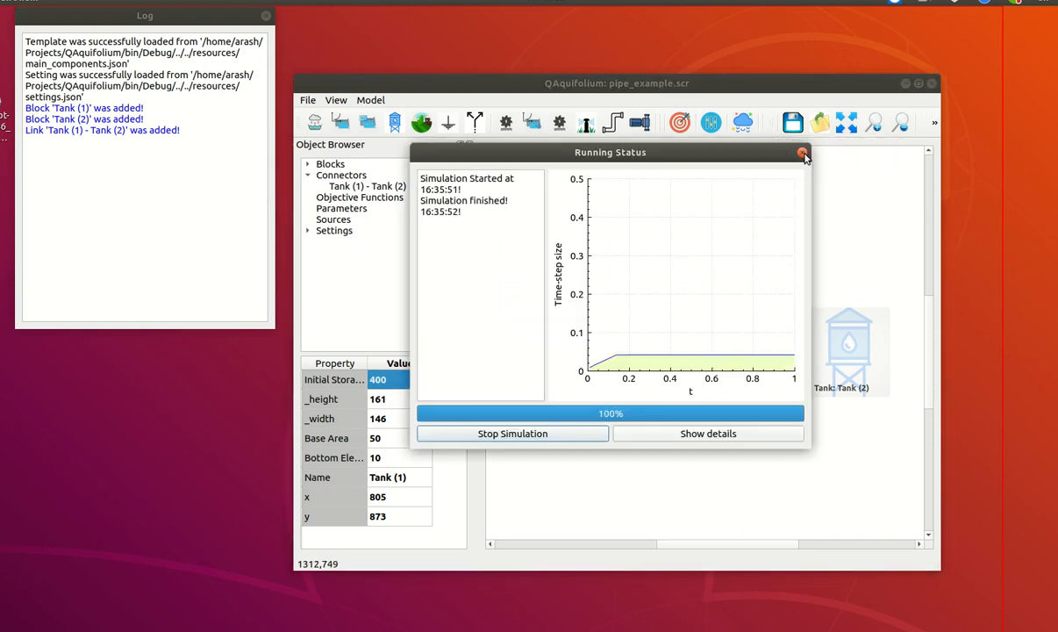
pyautogui.click(801, 152)
# Plot the pipe's flow from the new run, examine the curve and close the plot
pyautogui.click(674, 311)
pyautogui.rightClick(674, 312)
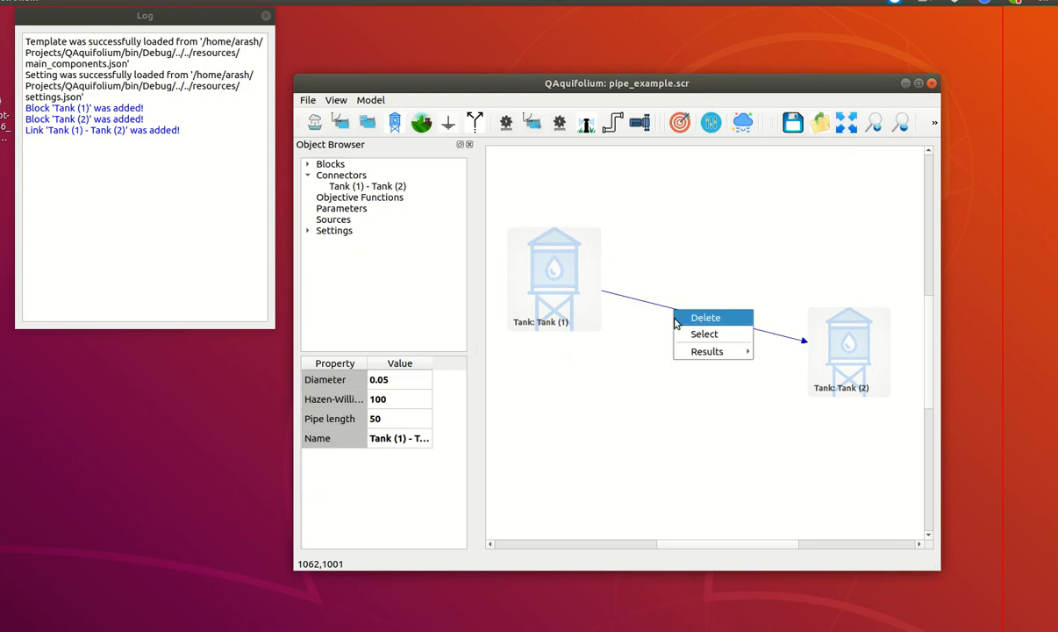
pyautogui.moveTo(711, 351)
pyautogui.click(765, 351)
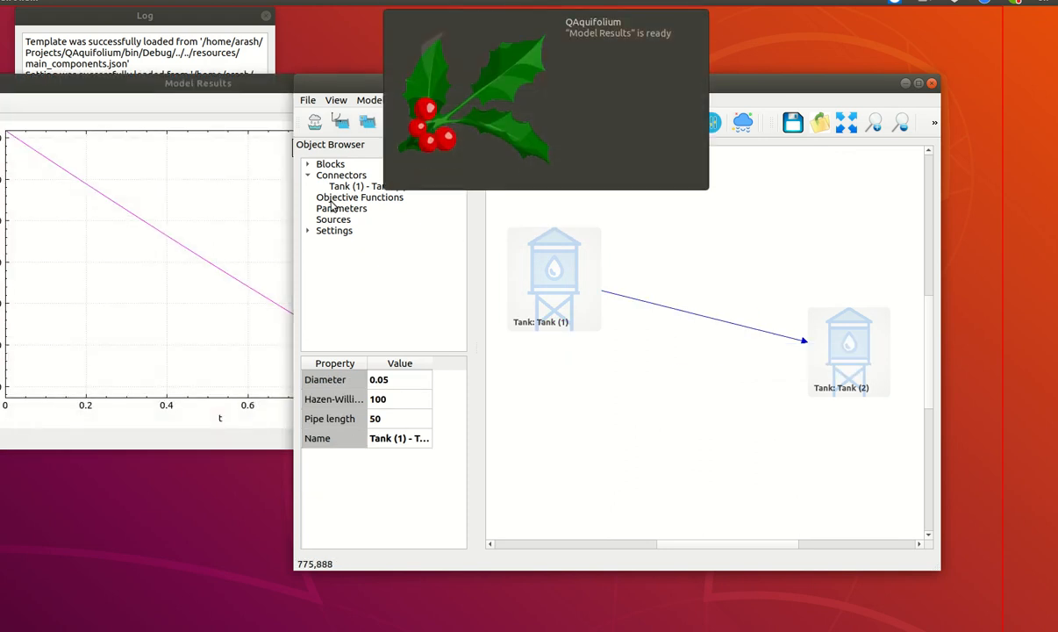
pyautogui.click(143, 98)
pyautogui.moveTo(143, 96); pyautogui.dragTo(491, 134)
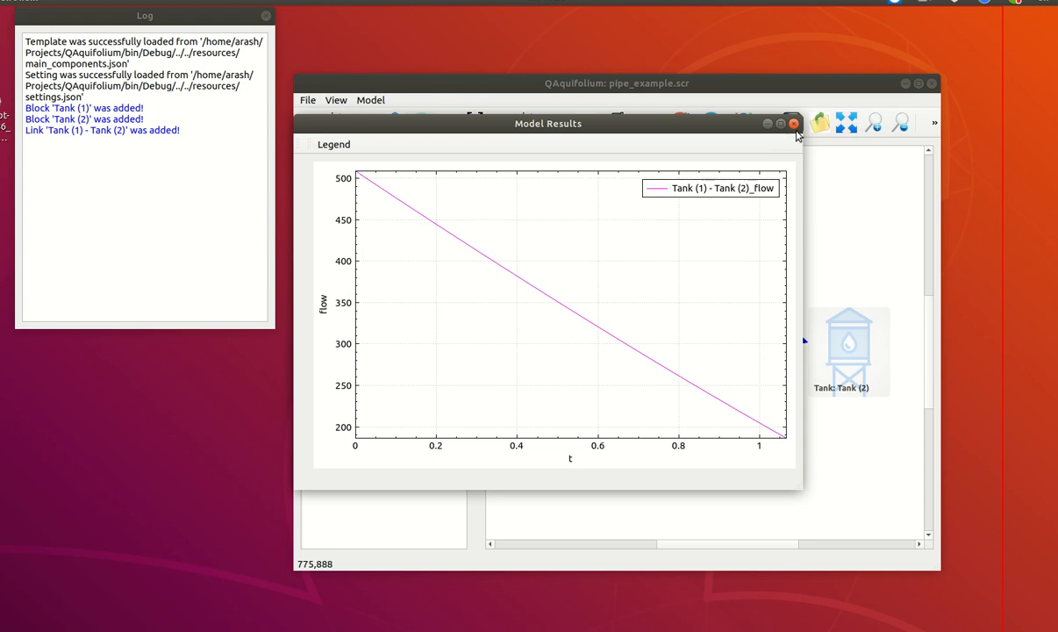
pyautogui.click(794, 125)
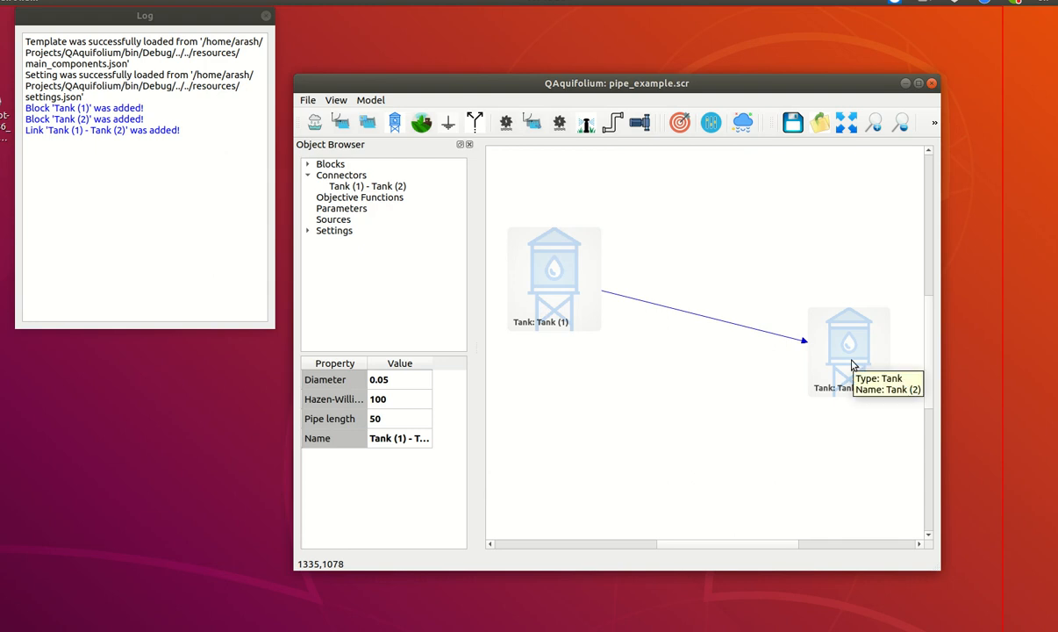
# Plot Tank (1)'s head result and move its plot window fully into view
pyautogui.click(552, 276)
pyautogui.rightClick(552, 277)
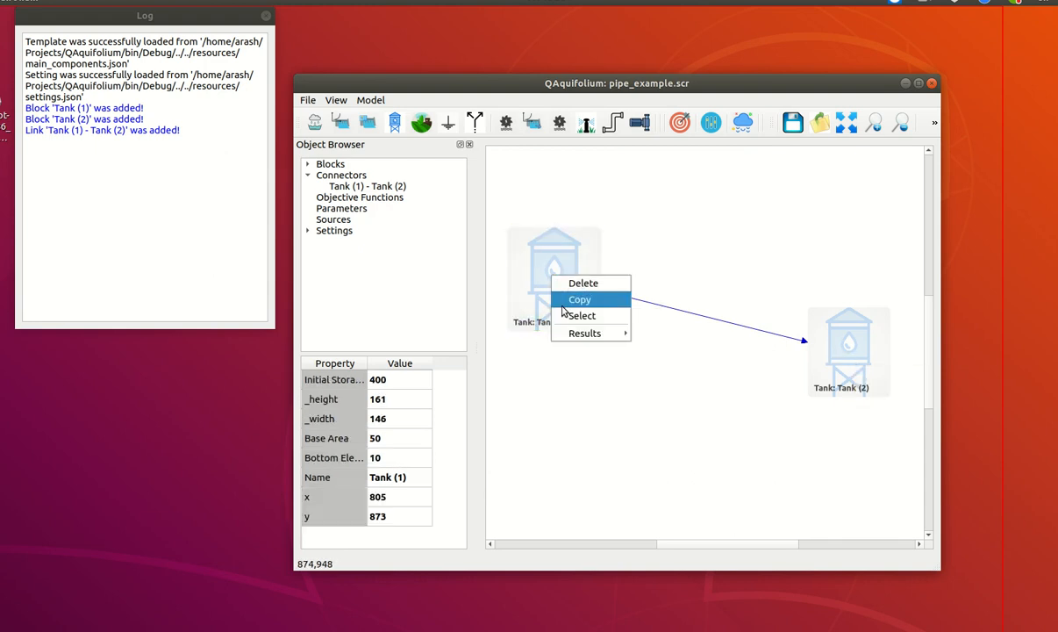
pyautogui.moveTo(585, 334)
pyautogui.click(665, 362)
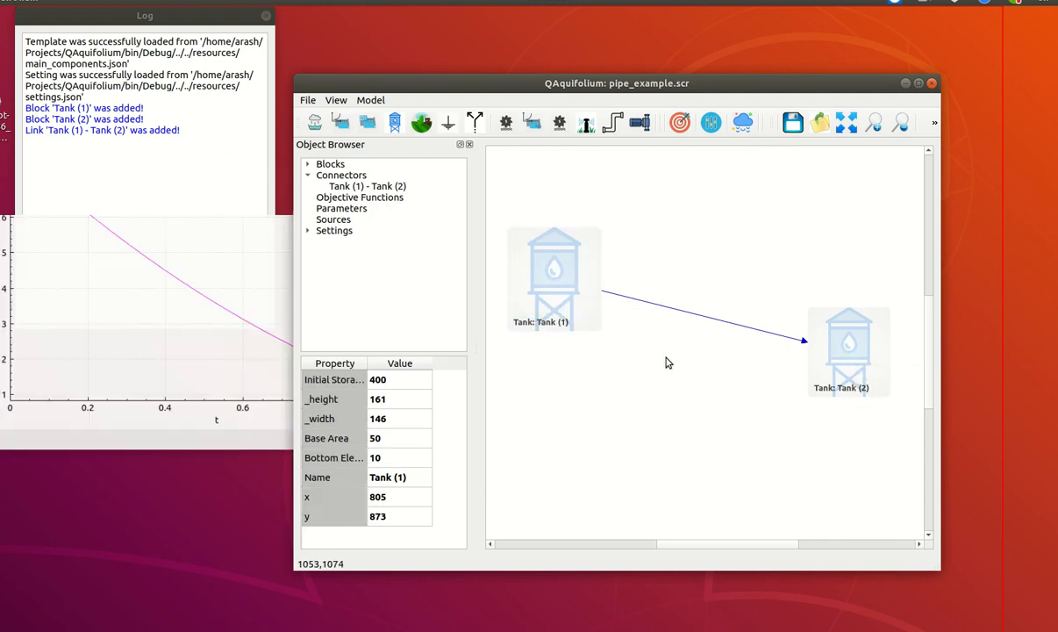
pyautogui.moveTo(219, 84); pyautogui.dragTo(318, 74)
# Plot Tank (2)'s head result and place its window beside the Tank (1) head plot
pyautogui.click(836, 344)
pyautogui.rightClick(834, 341)
pyautogui.moveTo(863, 401)
pyautogui.click(941, 429)
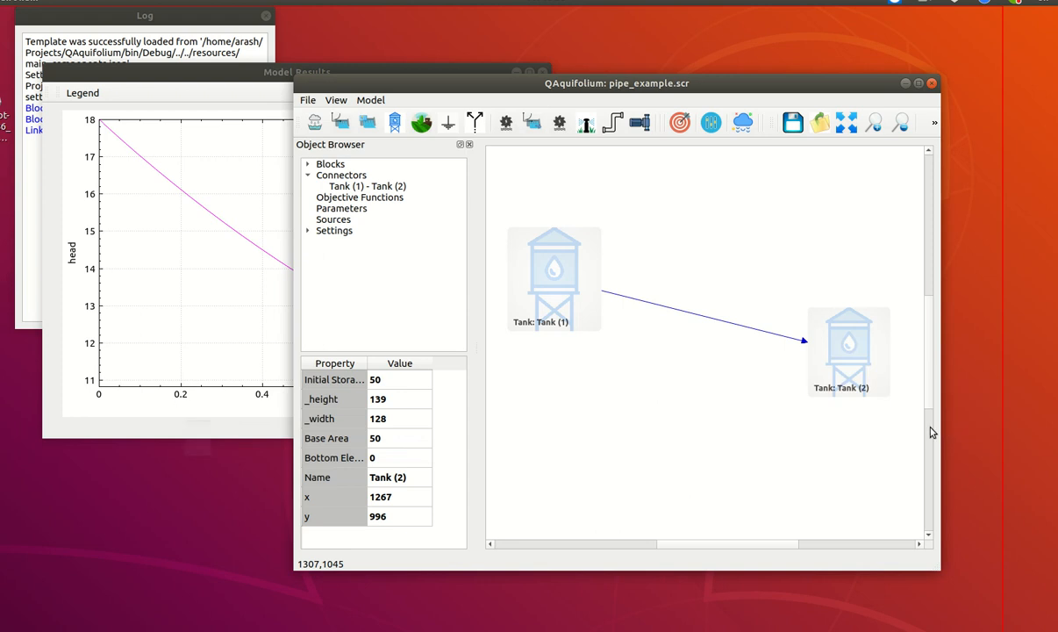
pyautogui.click(188, 85)
pyautogui.moveTo(188, 85); pyautogui.dragTo(645, 155)
# Copy the Tank (2) head curve into the Tank (1) head plot, compare the two heads and close both plots
pyautogui.rightClick(611, 270)
pyautogui.click(634, 294)
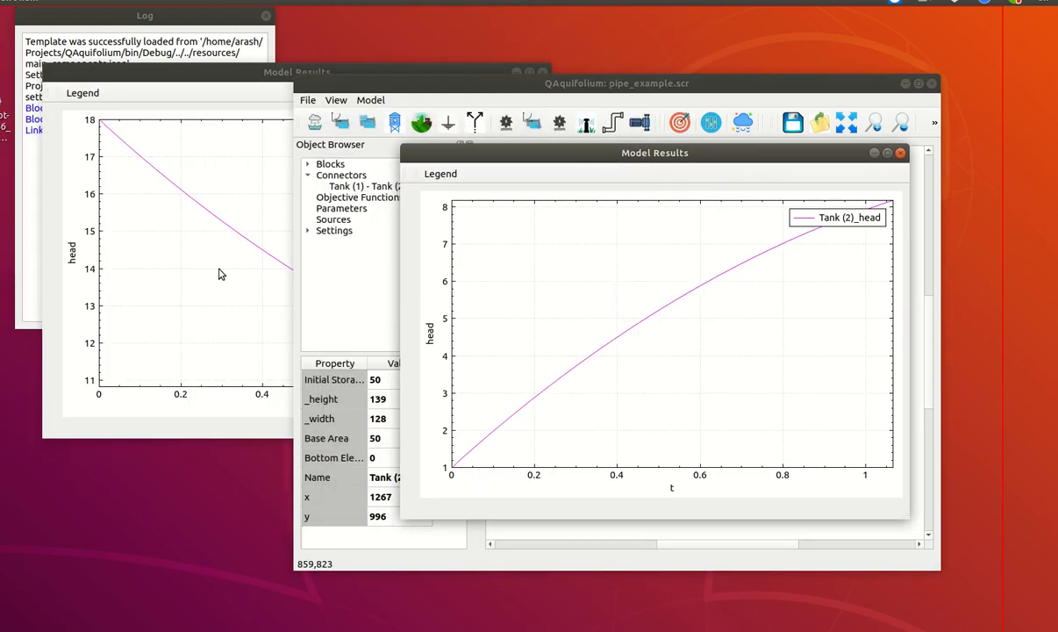
pyautogui.click(210, 256)
pyautogui.rightClick(220, 269)
pyautogui.click(259, 310)
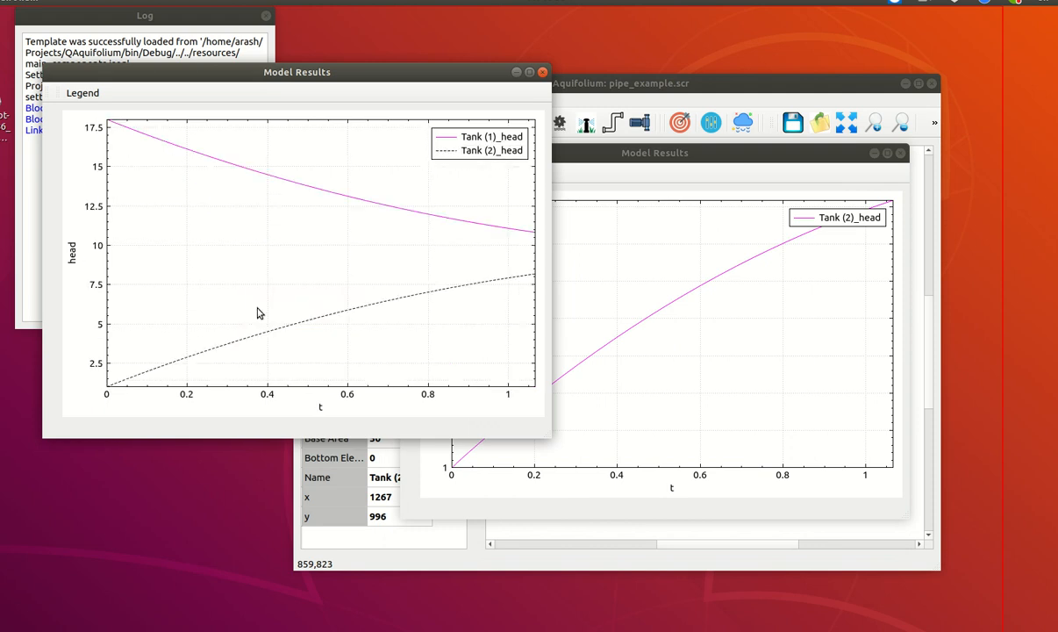
pyautogui.click(901, 153)
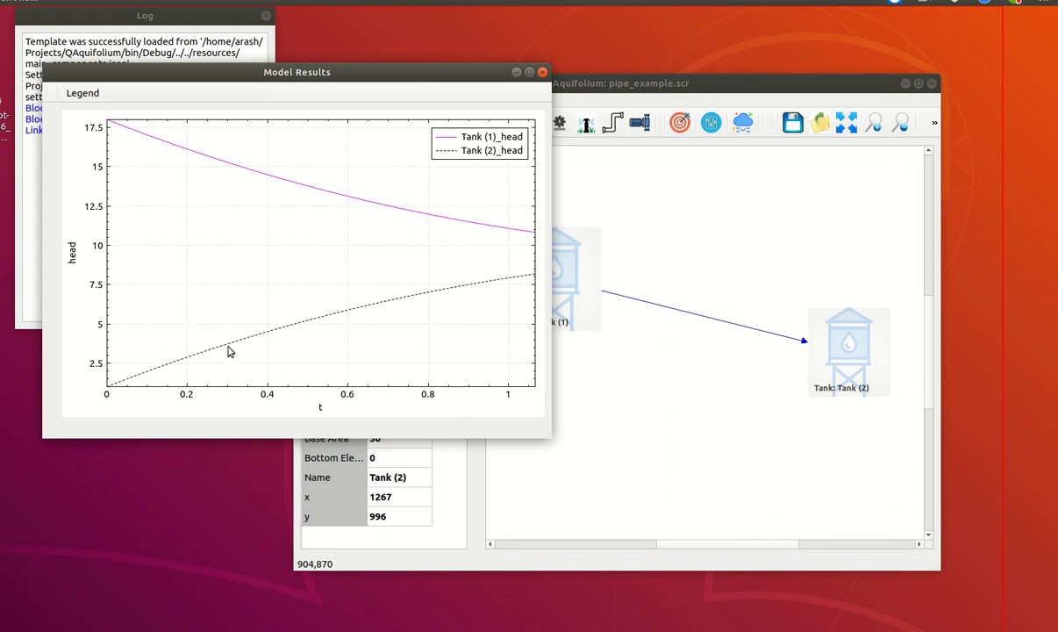
pyautogui.click(542, 72)
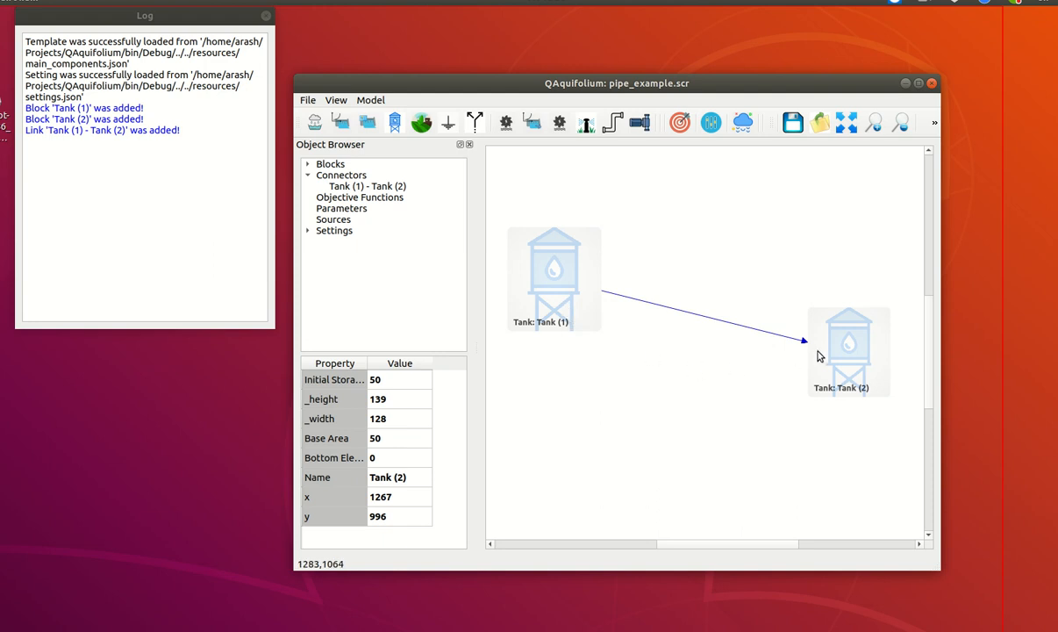
pyautogui.click(735, 330)
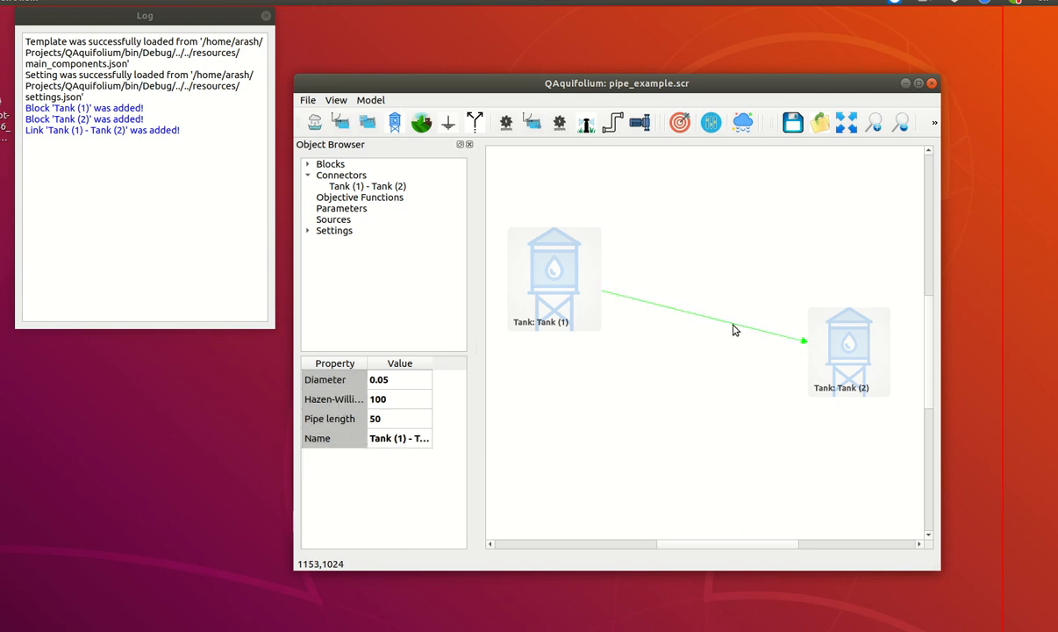
pyautogui.click(671, 393)
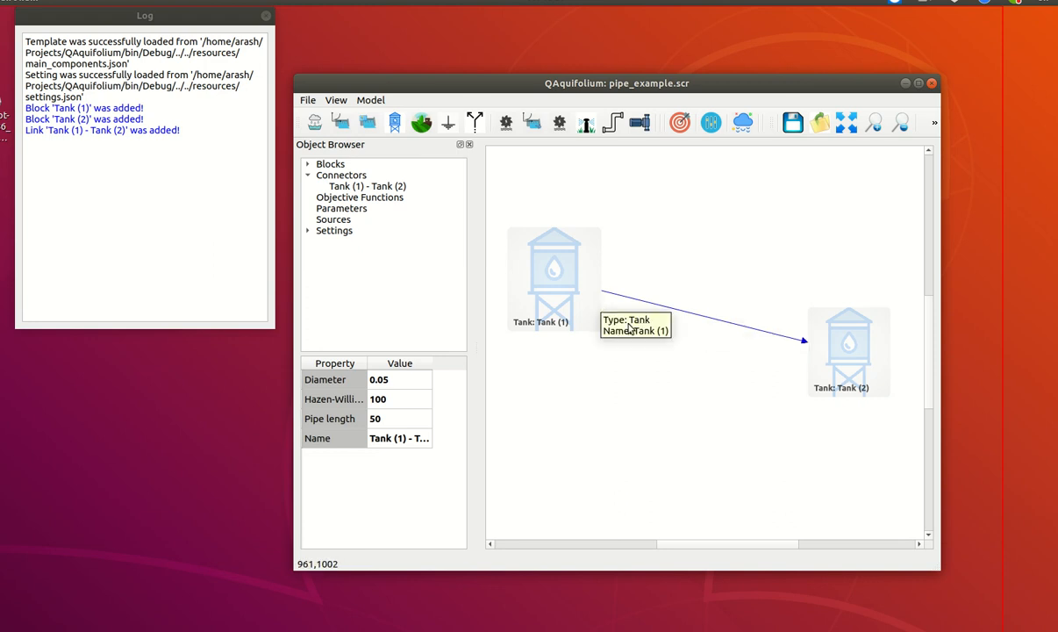
# Add a junction block and place it below the pipe, between the two tanks
pyautogui.click(475, 123)
pyautogui.click(631, 271)
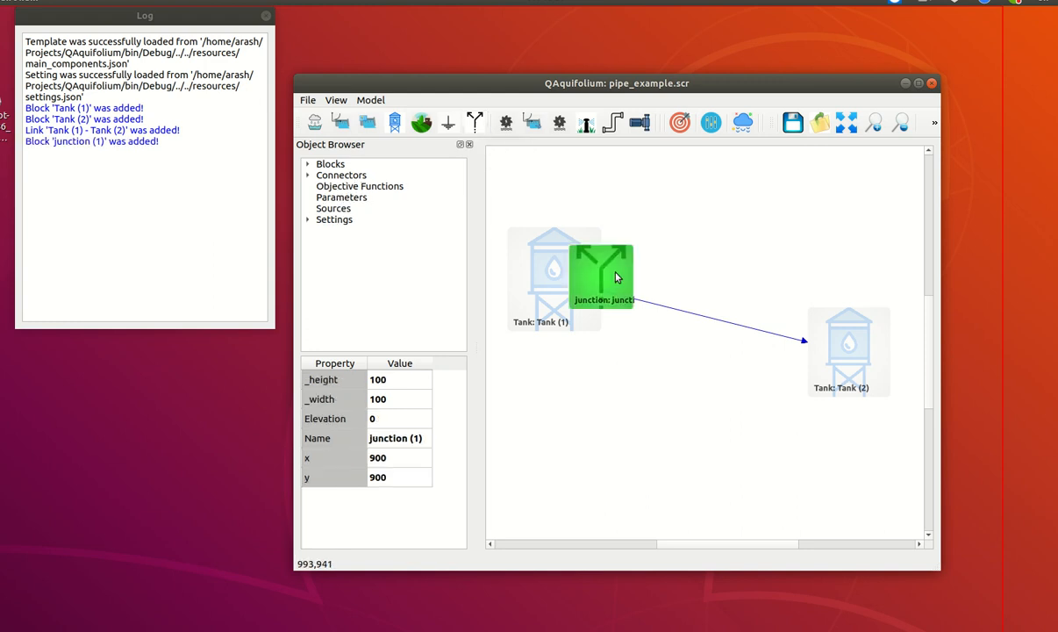
pyautogui.moveTo(631, 271); pyautogui.dragTo(712, 381)
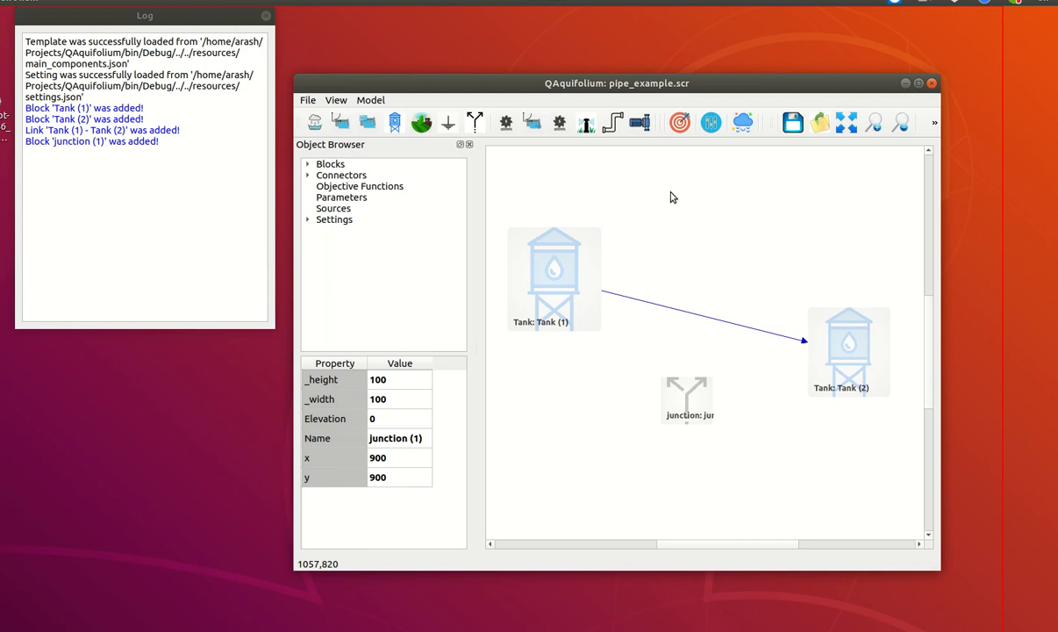
# Connect Tank (1) to the junction with a pipe
pyautogui.click(613, 126)
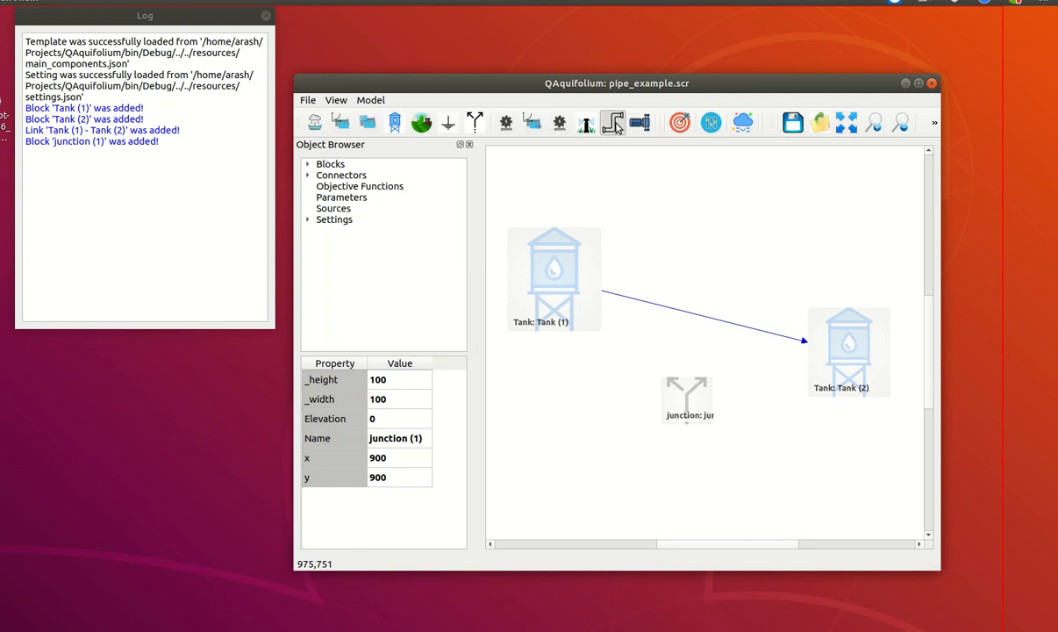
pyautogui.moveTo(597, 310); pyautogui.dragTo(636, 384)
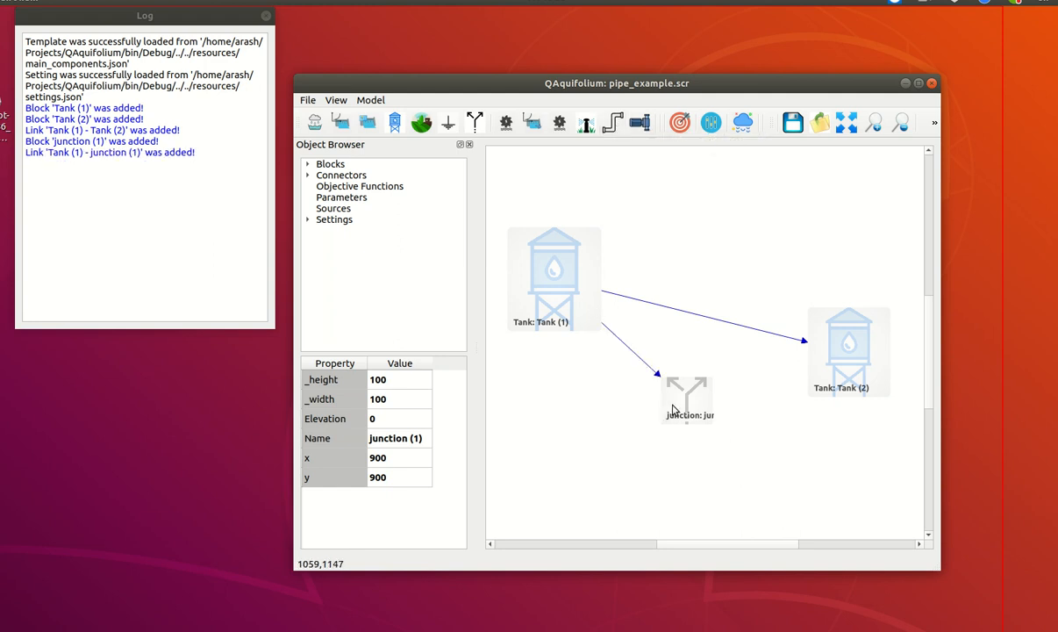
# Connect the junction to Tank (2) with a pipe
pyautogui.click(613, 122)
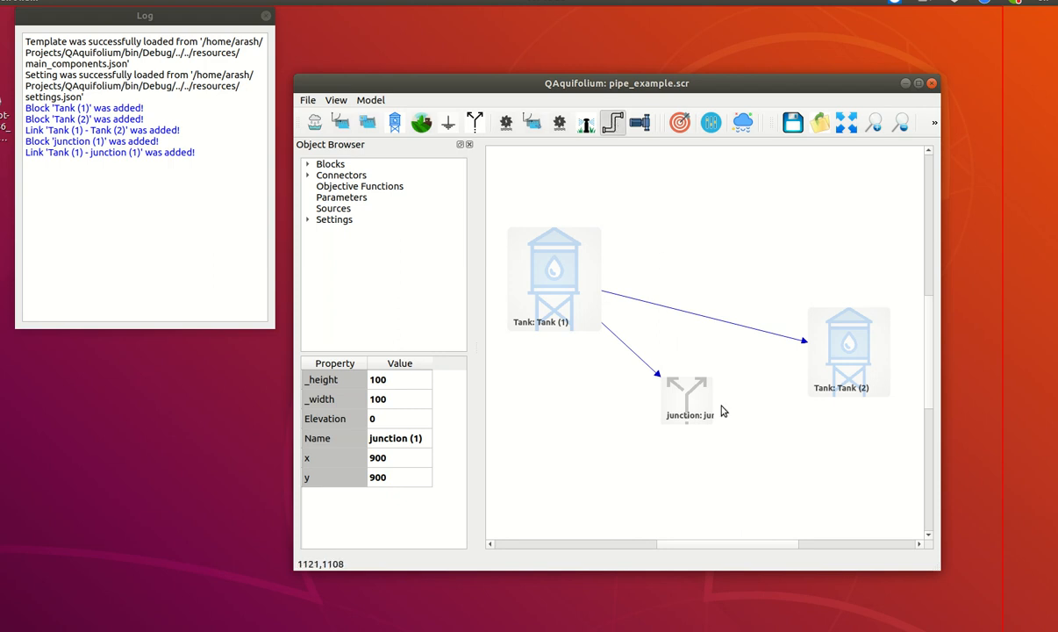
pyautogui.moveTo(709, 400); pyautogui.dragTo(816, 373)
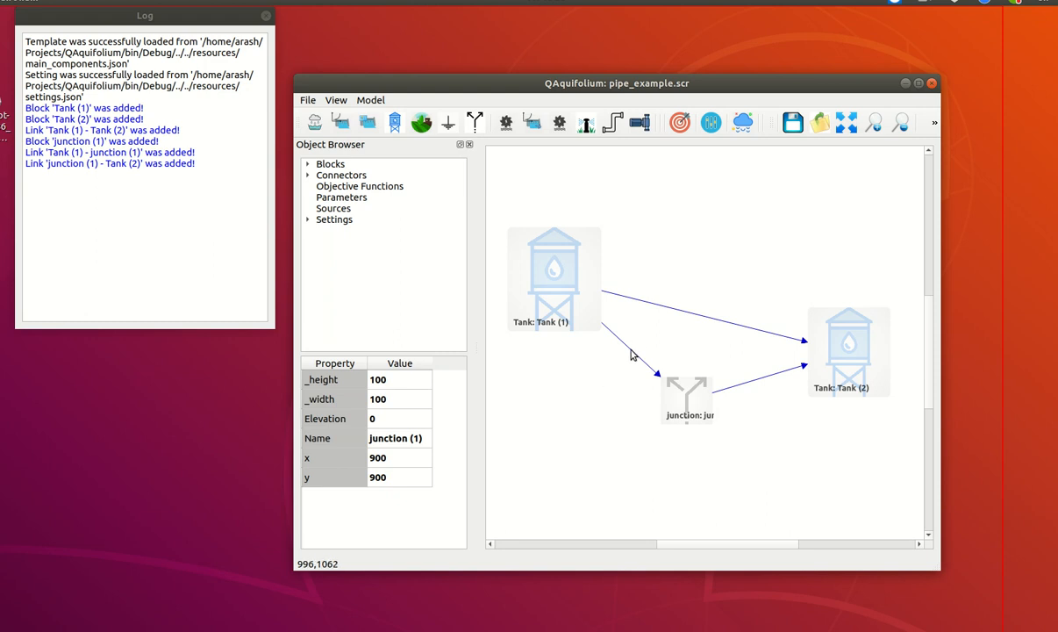
# Set the diameter of the pipe from Tank (1) to the junction to 0.02
pyautogui.click(632, 351)
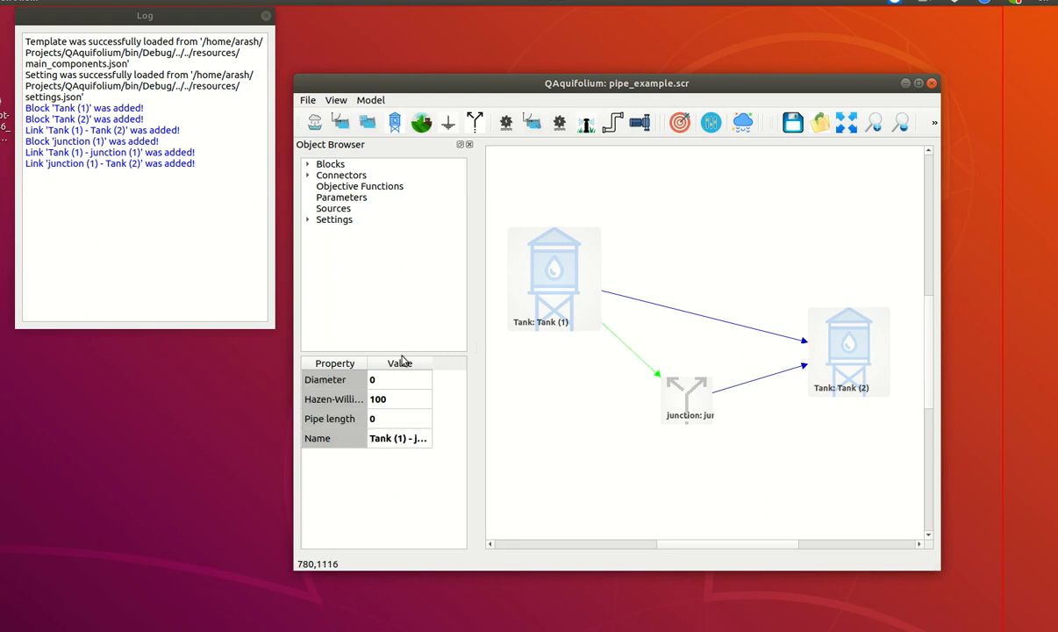
pyautogui.doubleClick(389, 379)
pyautogui.write('0.02')
pyautogui.press('Return')
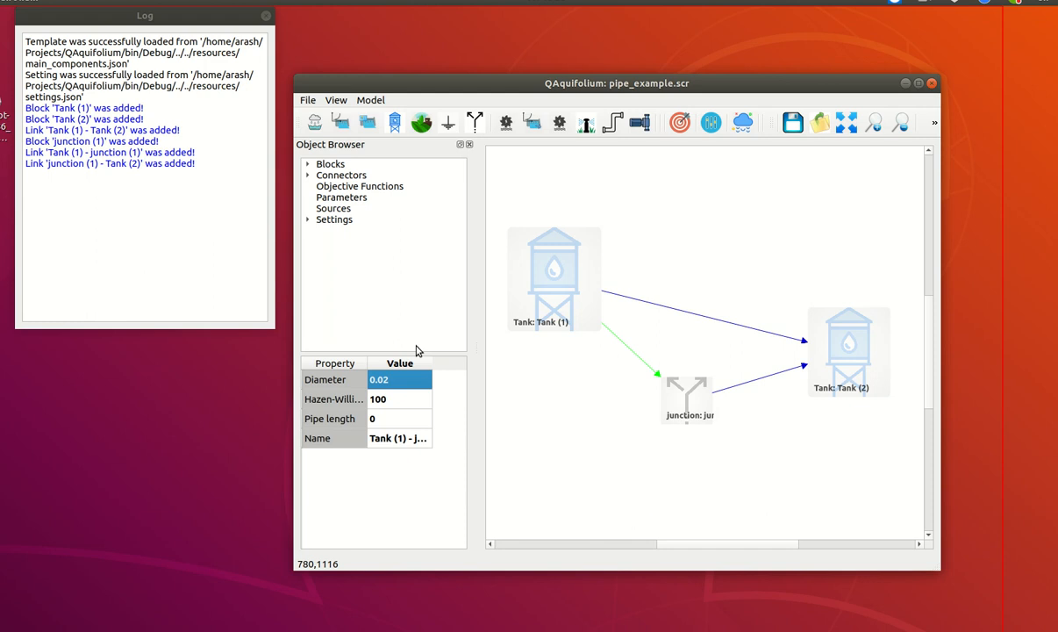
# Set the diameter of the pipe from the junction to Tank (2) to 0.025
pyautogui.click(759, 386)
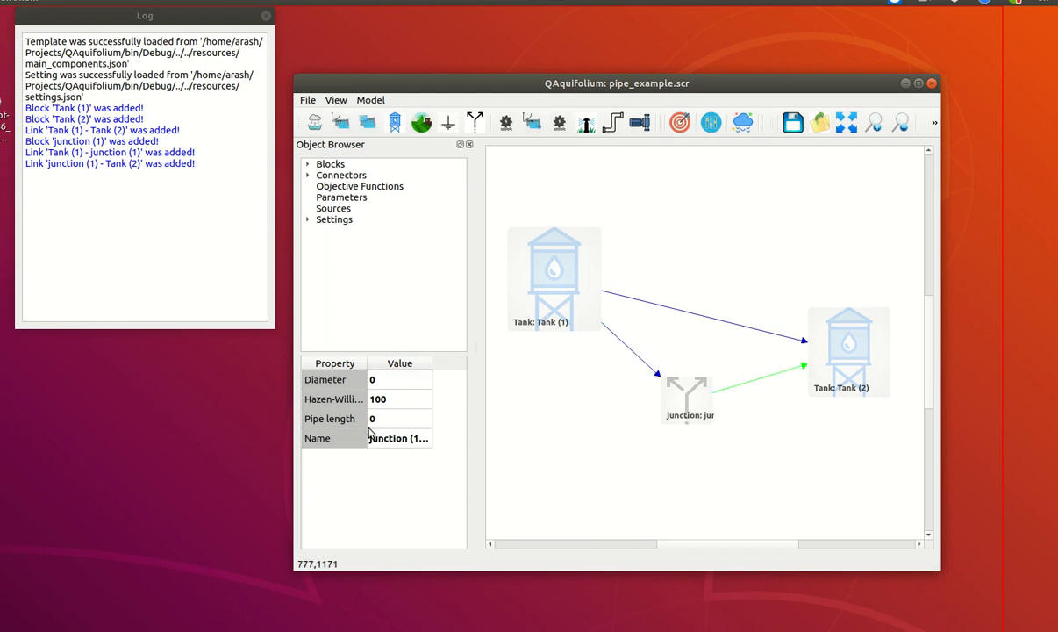
pyautogui.doubleClick(388, 382)
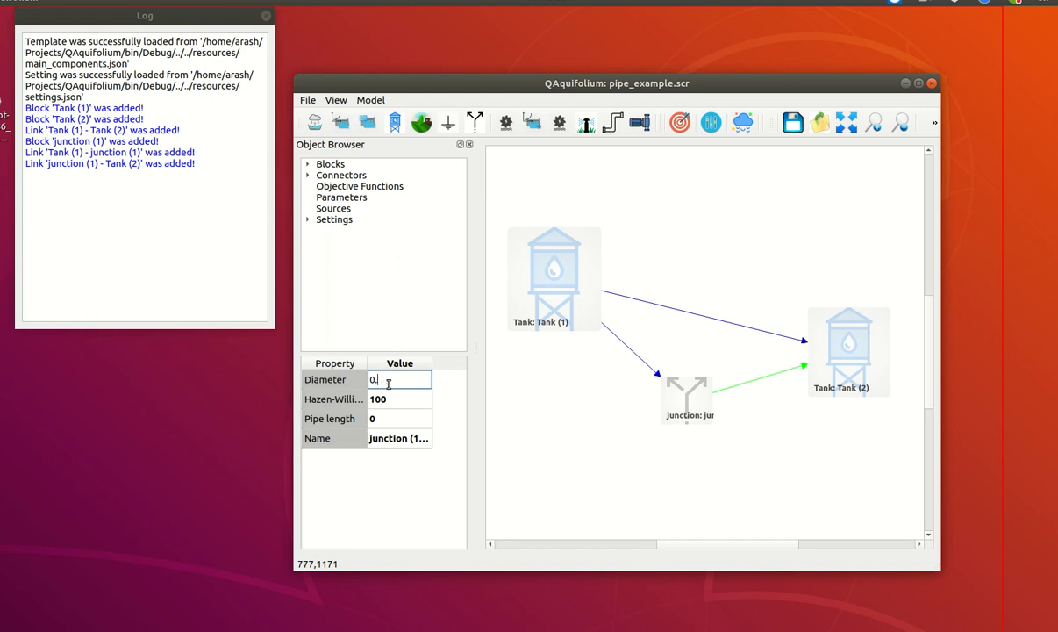
pyautogui.write('0.025')
pyautogui.press('Return')
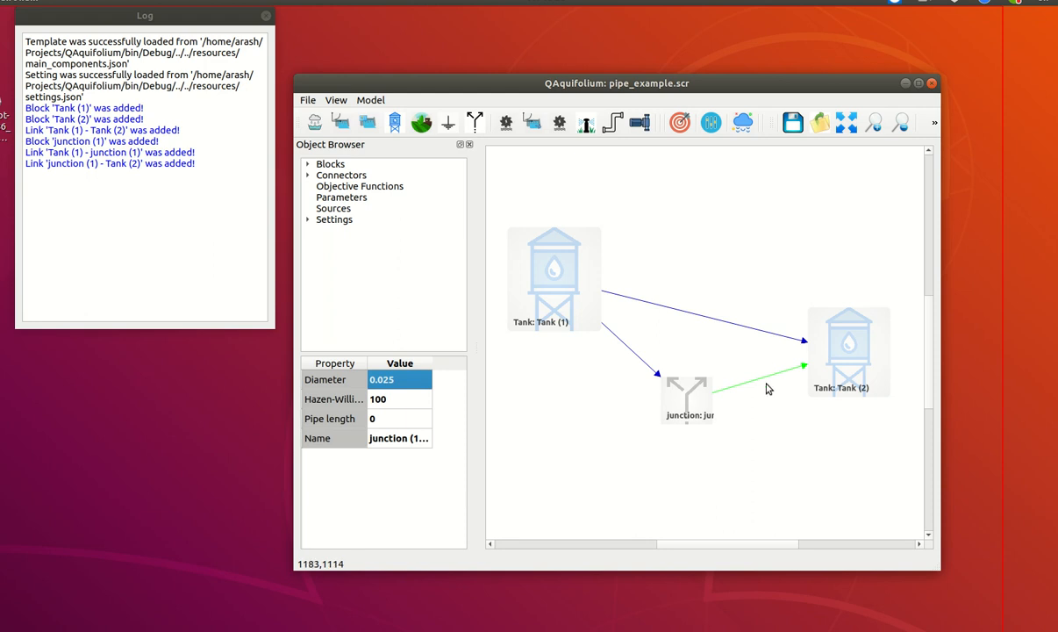
# Set the pipe length to 50 for both the Tank (1)–junction pipe and the junction–Tank (2) pipe
pyautogui.click(626, 351)
pyautogui.click(391, 421)
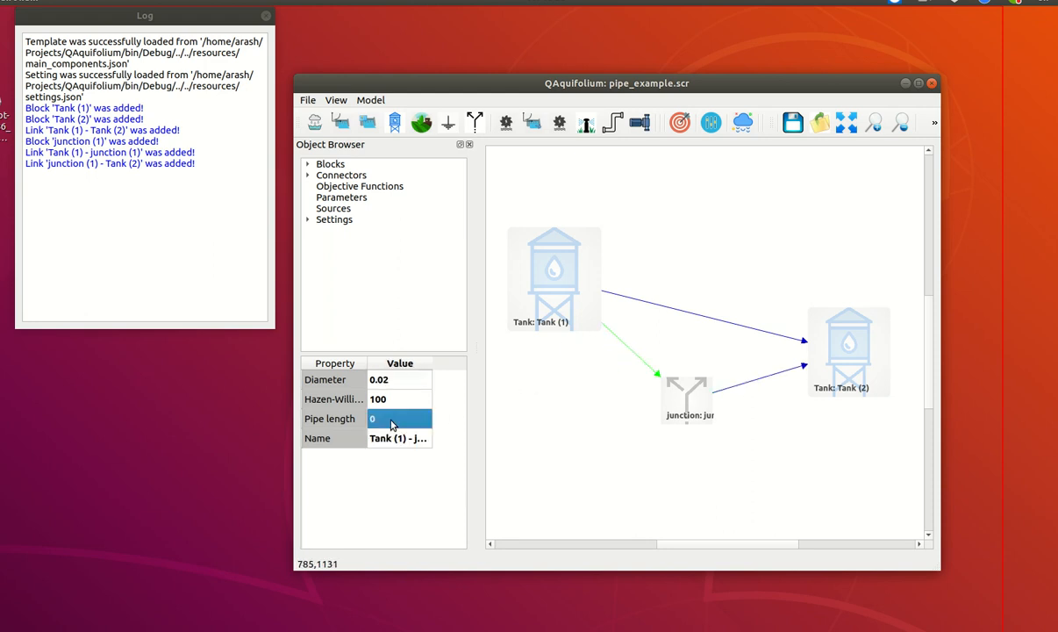
pyautogui.click(401, 418)
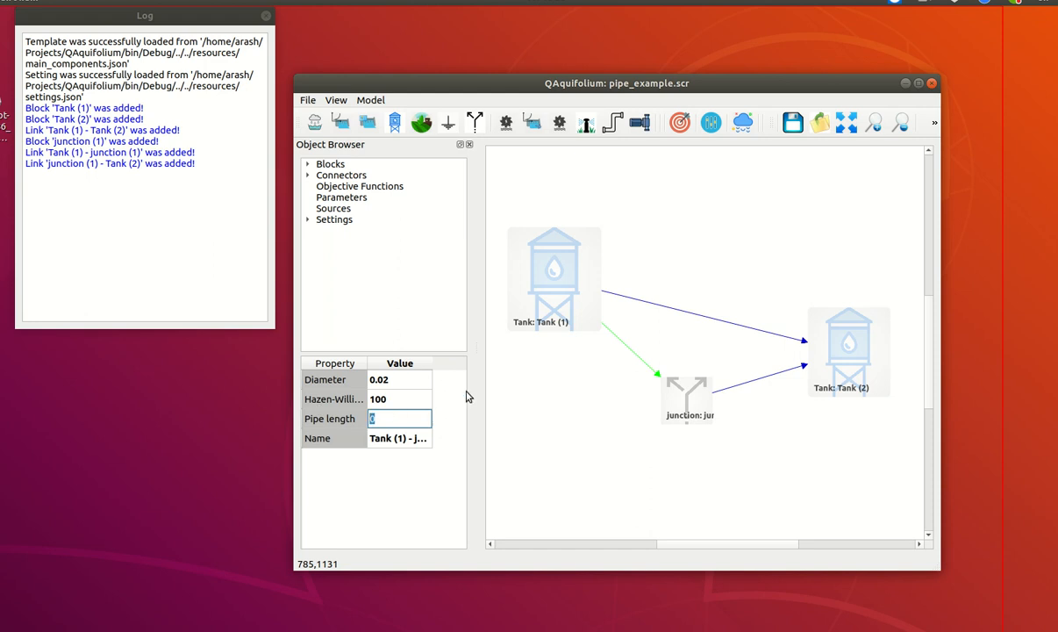
pyautogui.press('Return')
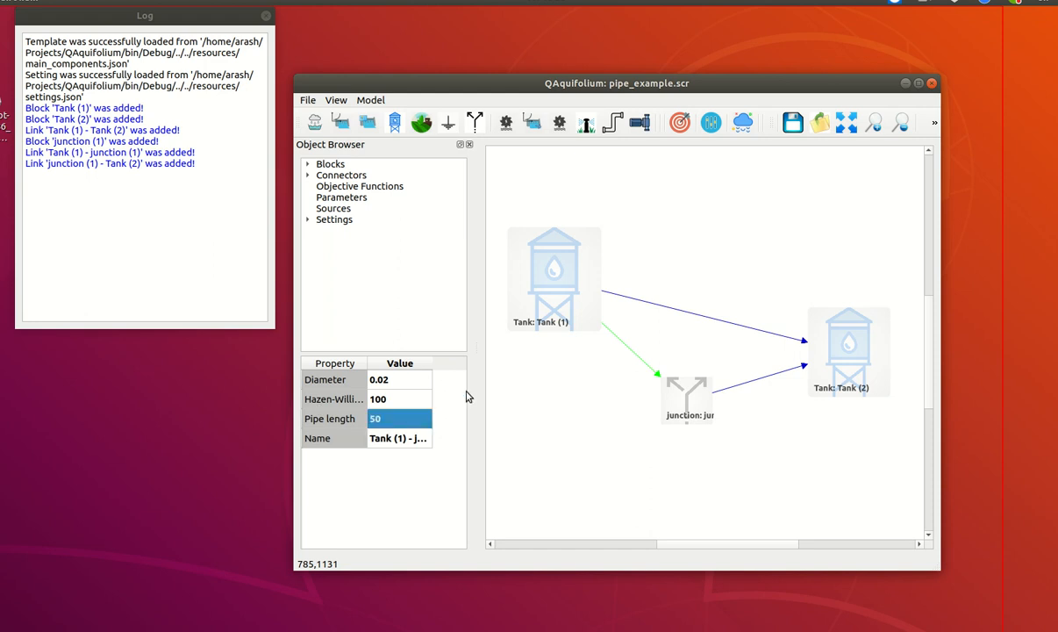
pyautogui.click(709, 360)
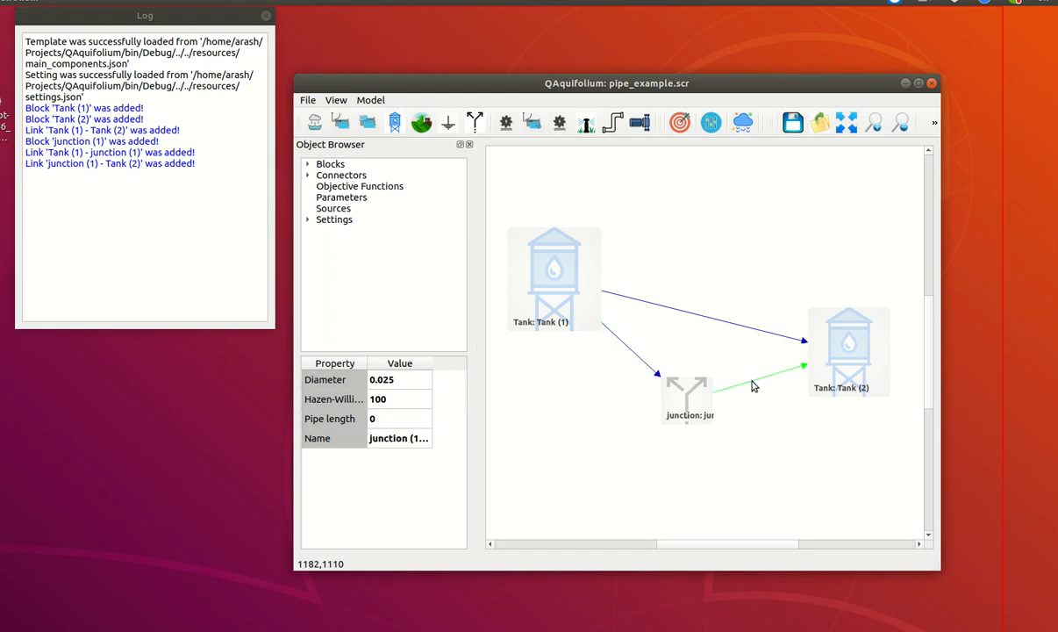
pyautogui.doubleClick(391, 425)
pyautogui.write('50')
pyautogui.press('Return')
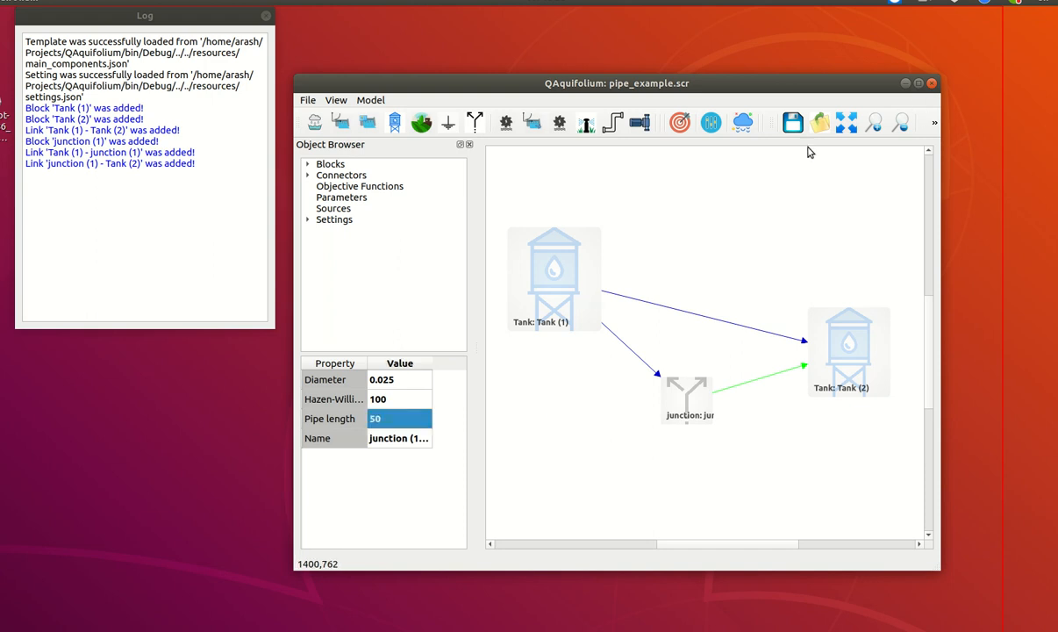
pyautogui.click(774, 199)
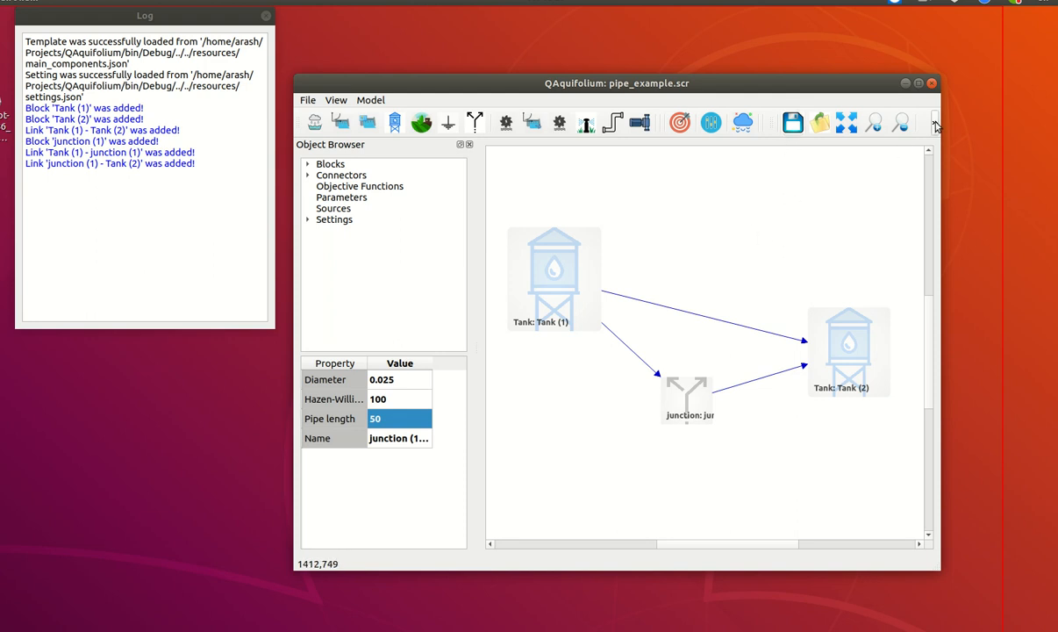
# Run the simulation of the extended model and close the running status window once it finishes
pyautogui.click(935, 123)
pyautogui.click(795, 148)
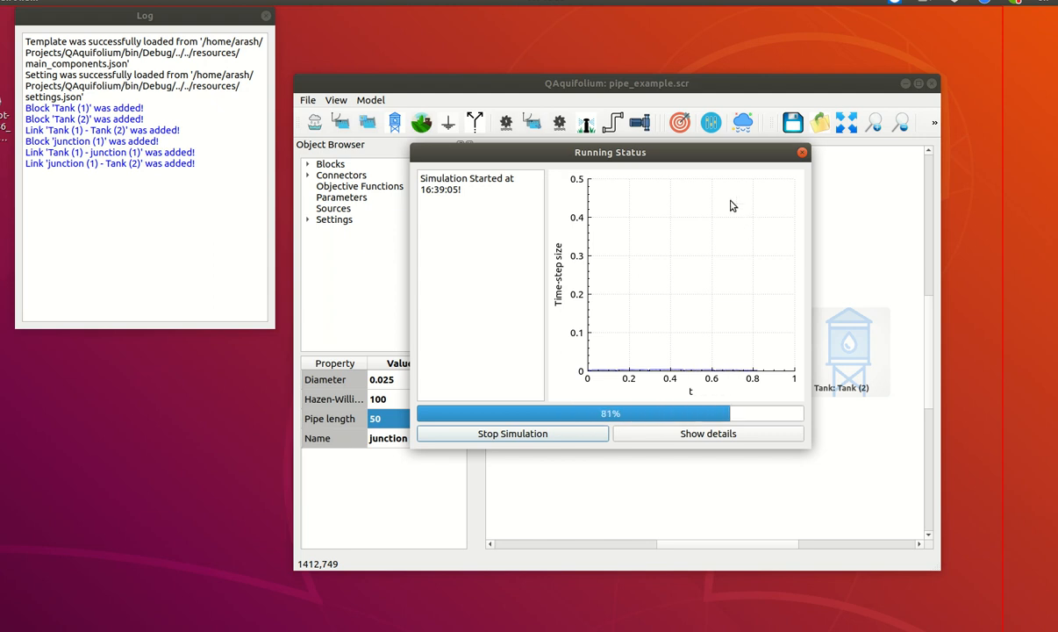
pyautogui.click(802, 155)
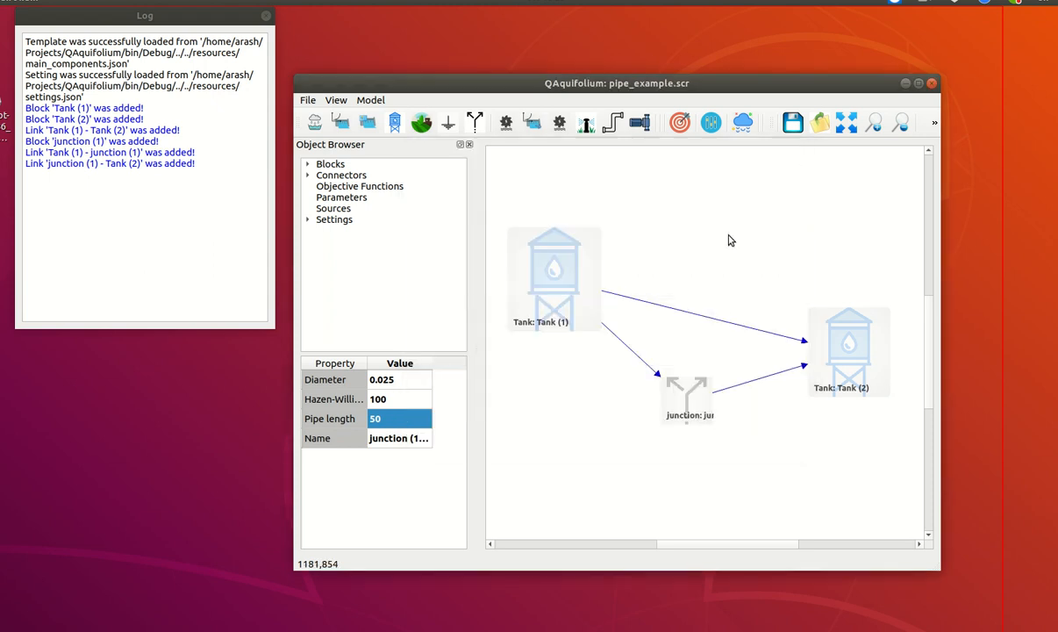
# Plot the flow result of the Tank (1)–junction pipe, examine the curve and close the plot
pyautogui.rightClick(629, 351)
pyautogui.moveTo(698, 388)
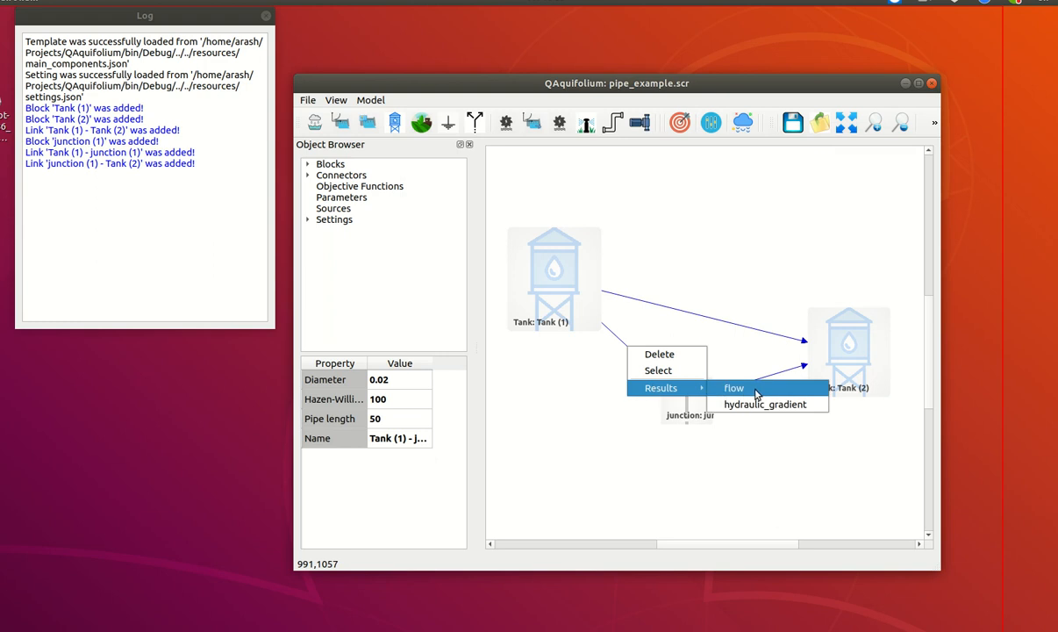
pyautogui.click(756, 394)
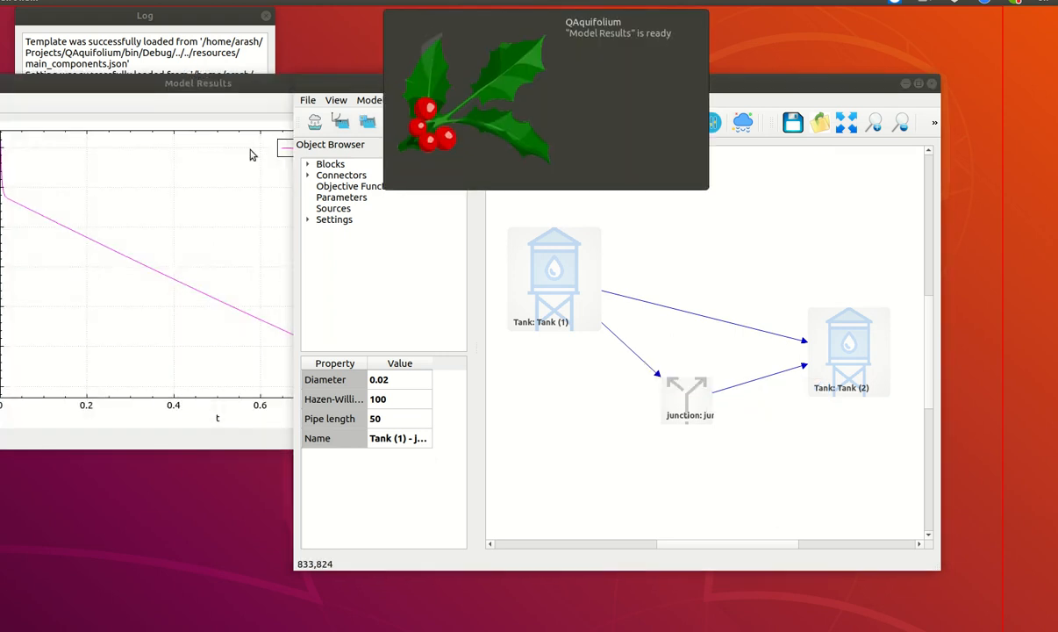
pyautogui.moveTo(214, 91); pyautogui.dragTo(352, 88)
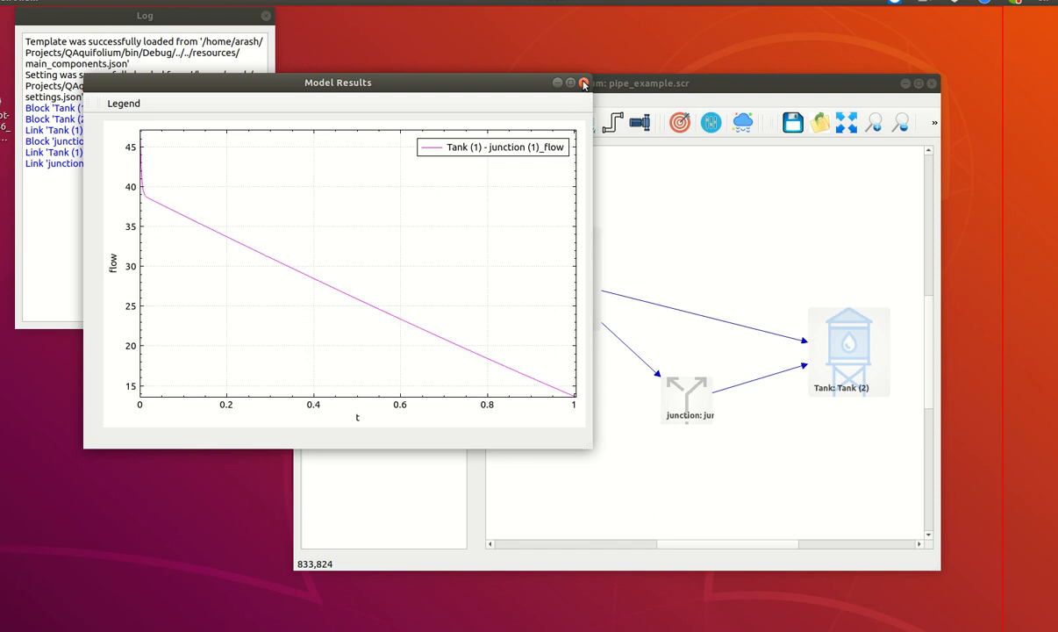
pyautogui.click(584, 84)
# Plot the flow result of the junction–Tank (2) pipe and bring its plot window to the front
pyautogui.click(683, 397)
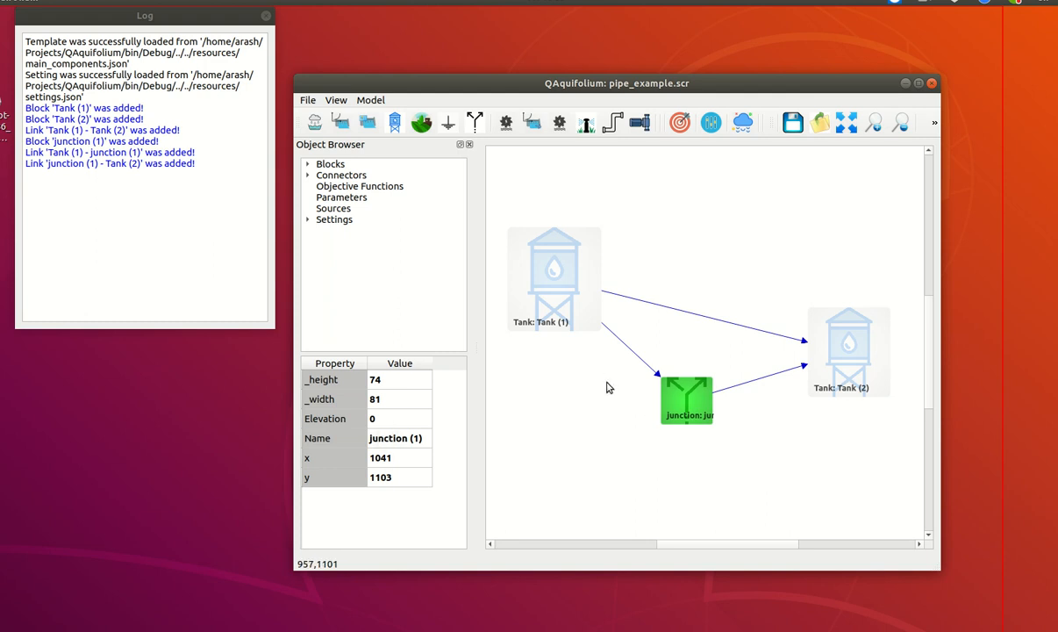
pyautogui.click(628, 354)
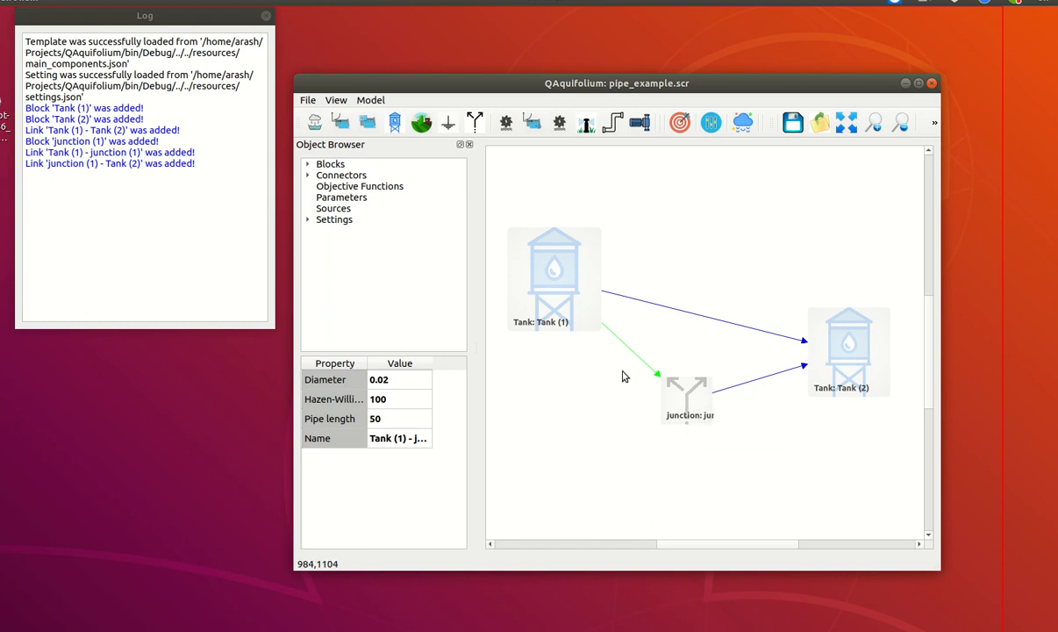
pyautogui.click(757, 383)
pyautogui.rightClick(759, 385)
pyautogui.moveTo(790, 421)
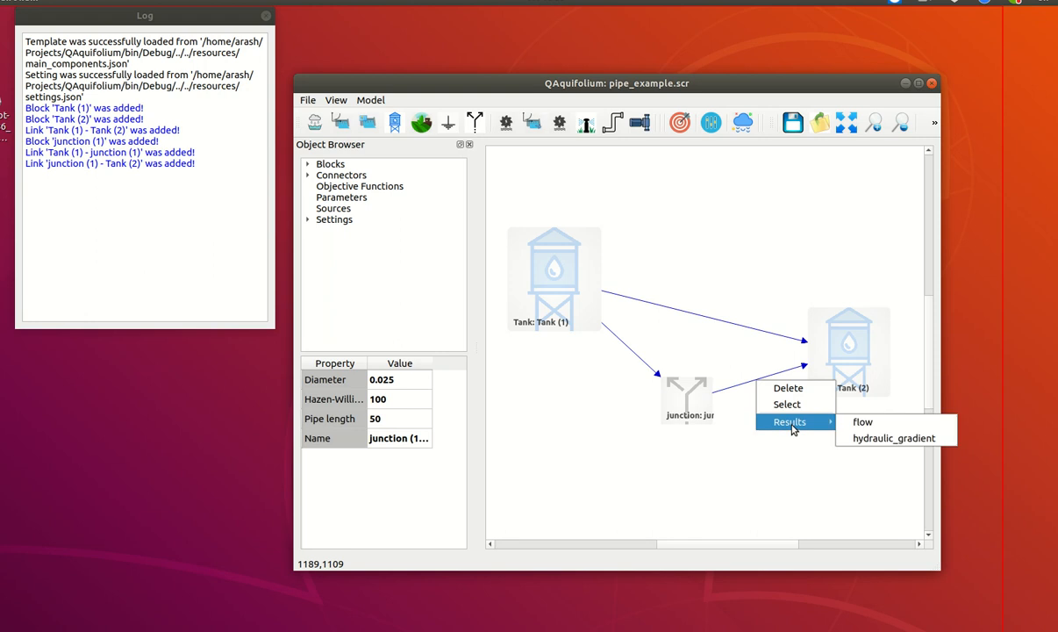
pyautogui.click(844, 423)
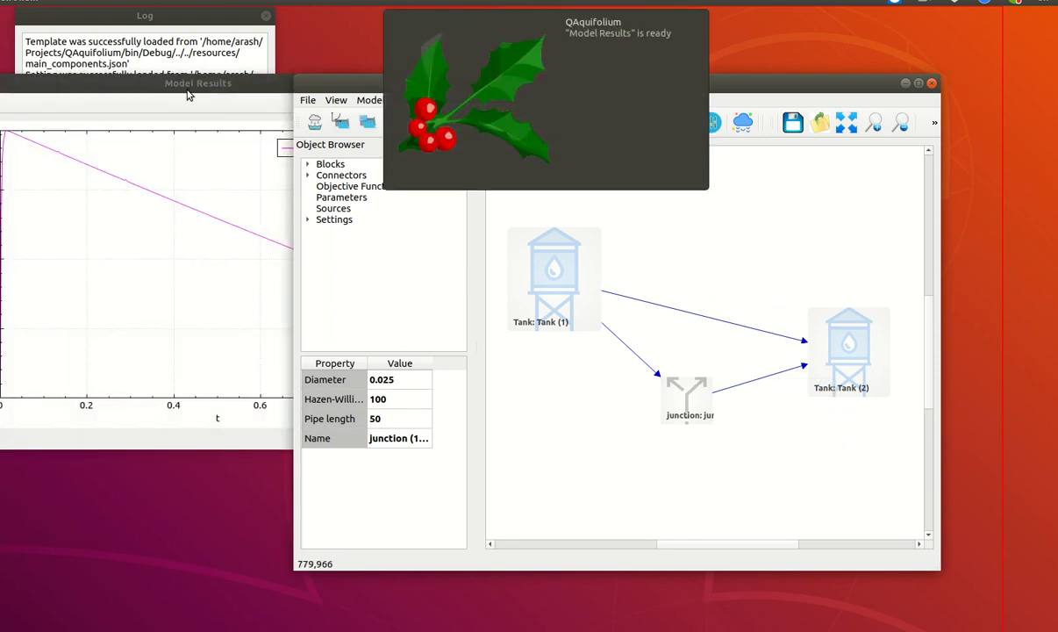
pyautogui.click(188, 84)
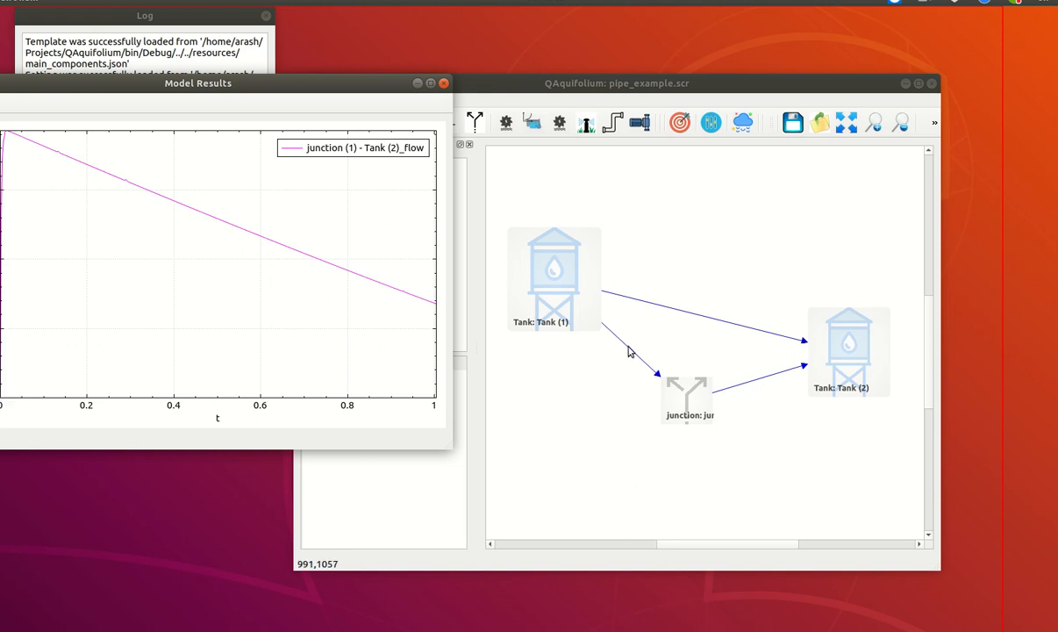
# Plot the Tank (1)–junction pipe's flow result again and place its window beside the junction–Tank (2) flow plot
pyautogui.click(627, 352)
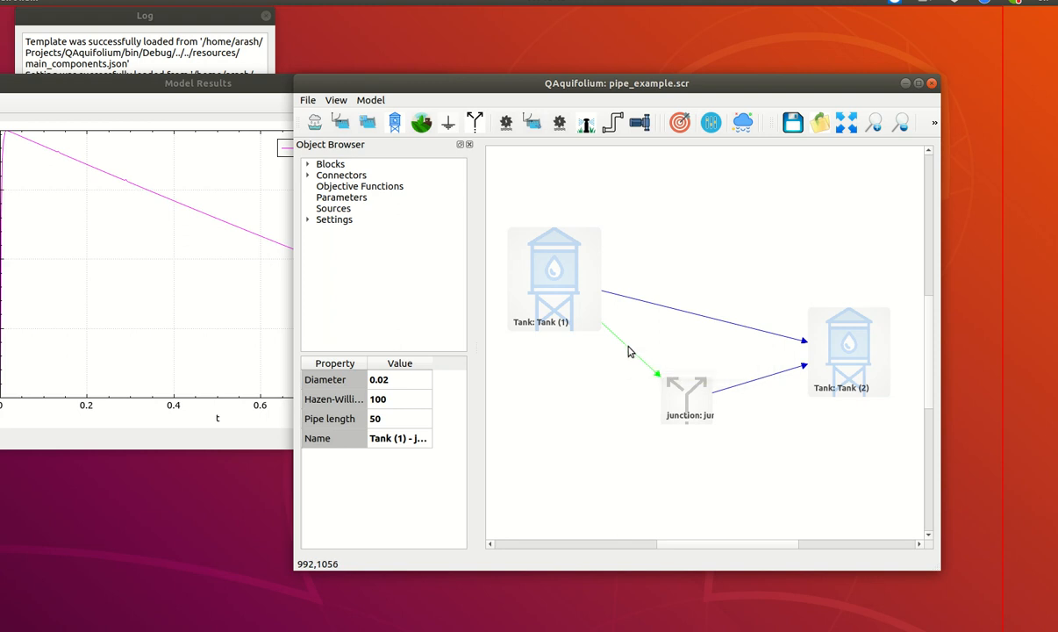
pyautogui.rightClick(628, 348)
pyautogui.moveTo(661, 389)
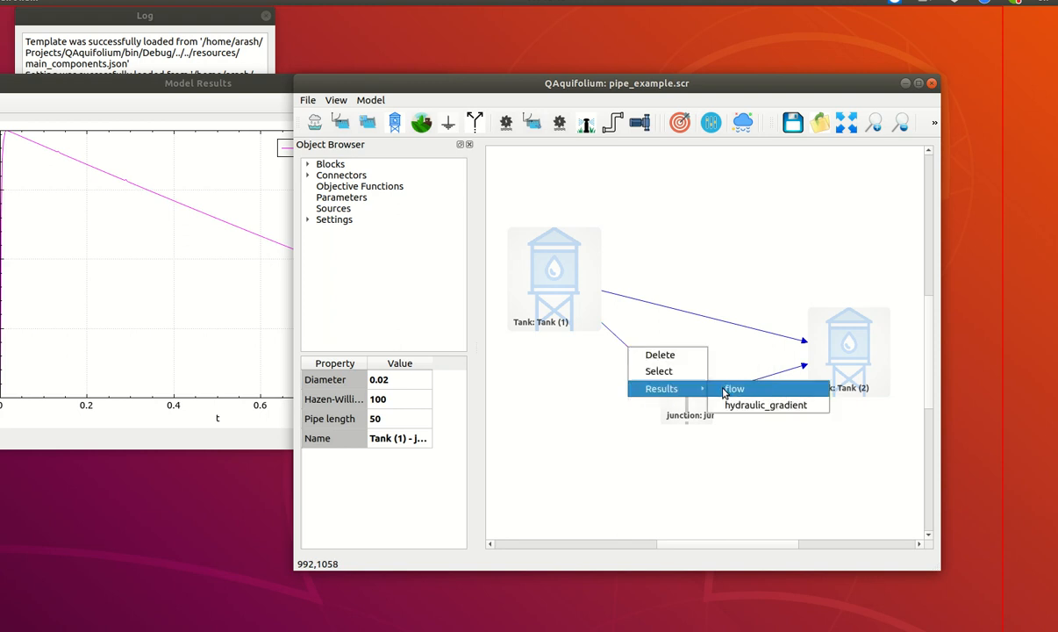
pyautogui.click(728, 388)
pyautogui.moveTo(175, 89); pyautogui.dragTo(605, 93)
# Copy the Tank (1)–junction flow curve into the junction–Tank (2) flow plot
pyautogui.rightClick(558, 213)
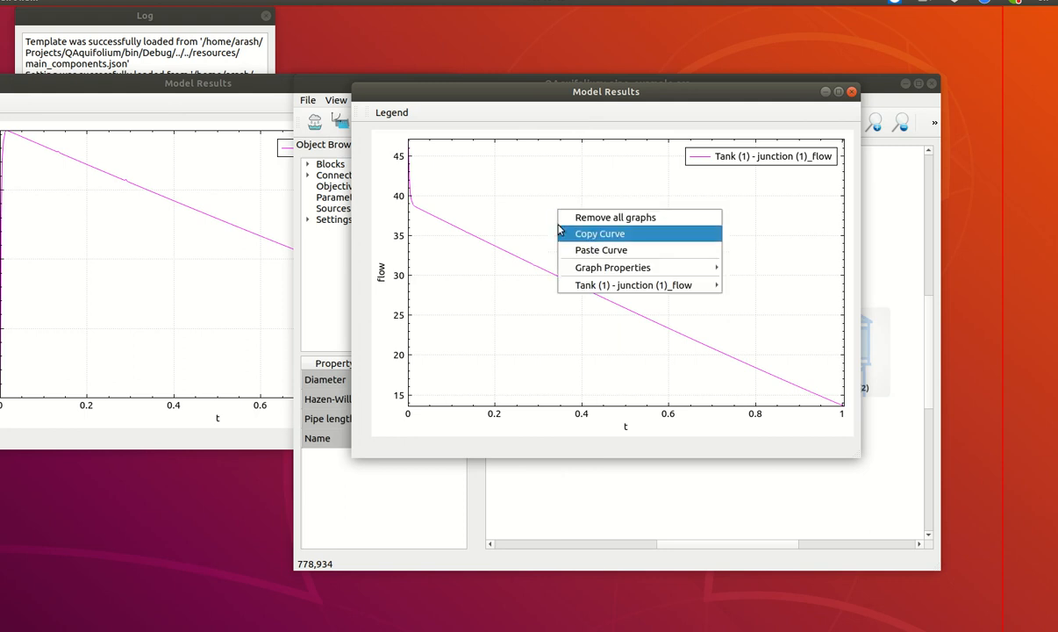
pyautogui.click(570, 232)
pyautogui.rightClick(155, 271)
pyautogui.click(192, 309)
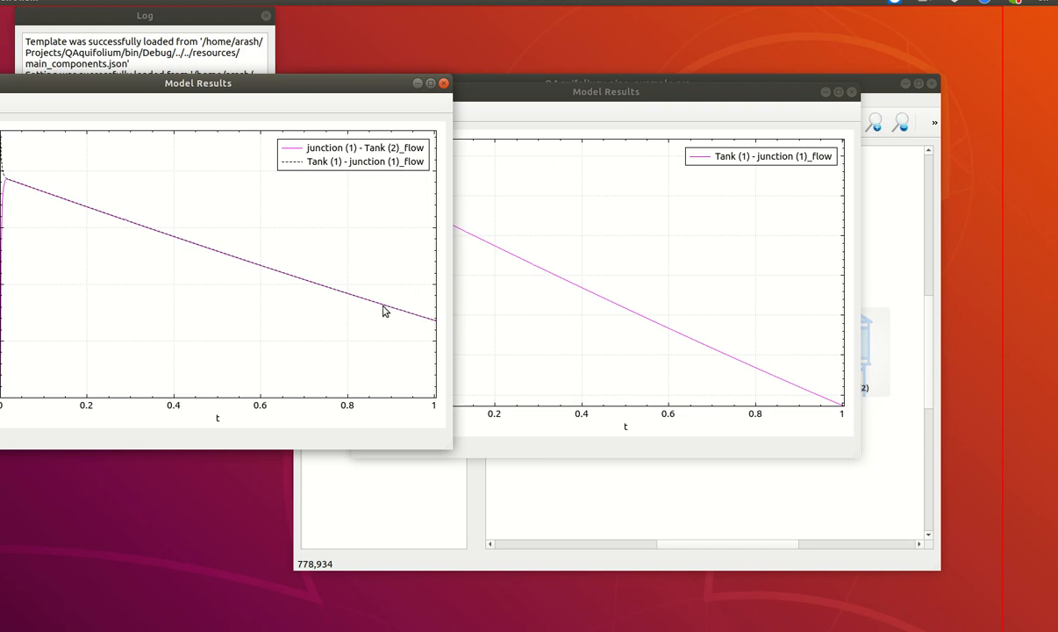
# Close the separate Tank (1)–junction flow plot, compare the flows into and out of the junction, and close the combined plot
pyautogui.click(851, 91)
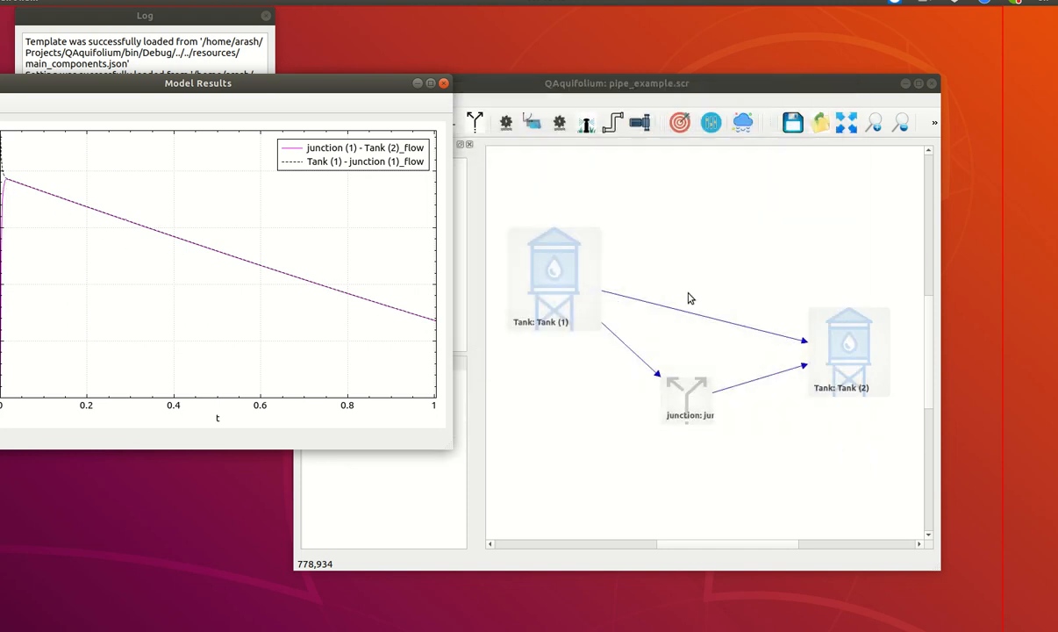
pyautogui.click(688, 403)
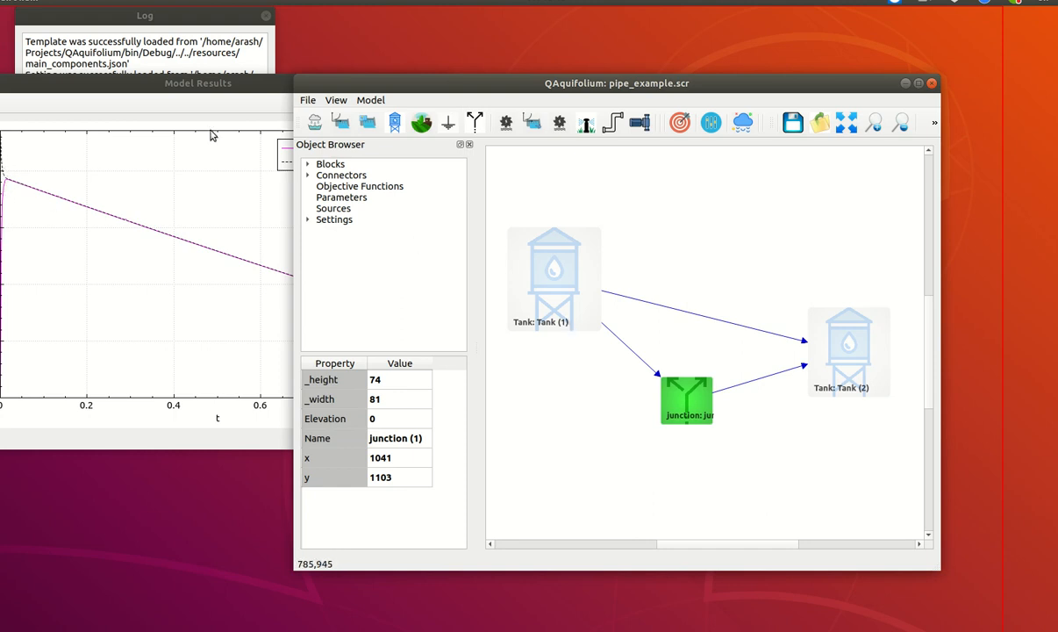
pyautogui.click(217, 89)
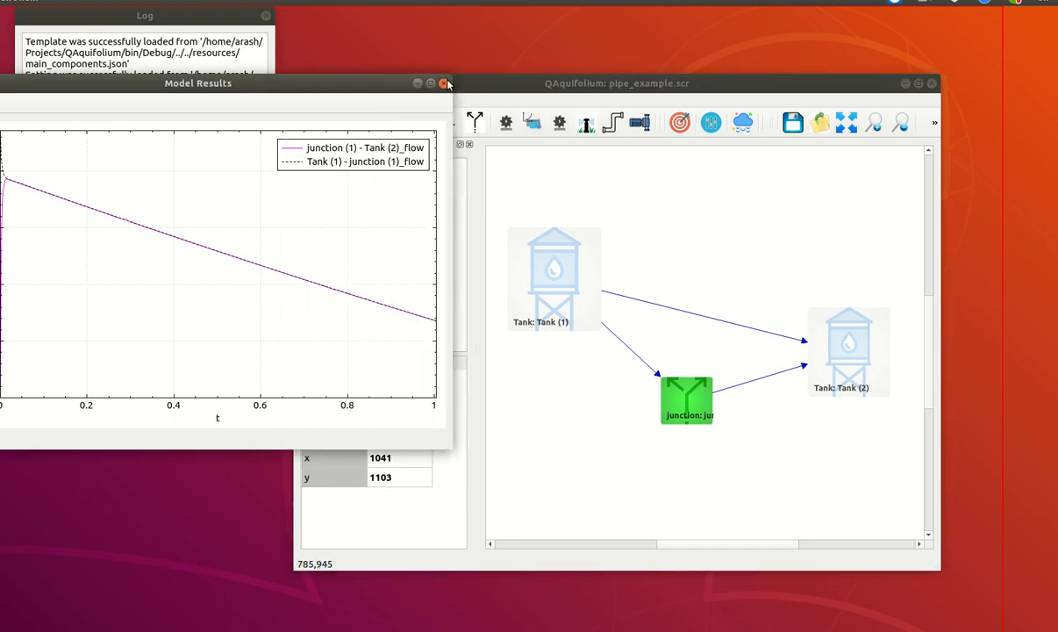
pyautogui.click(445, 84)
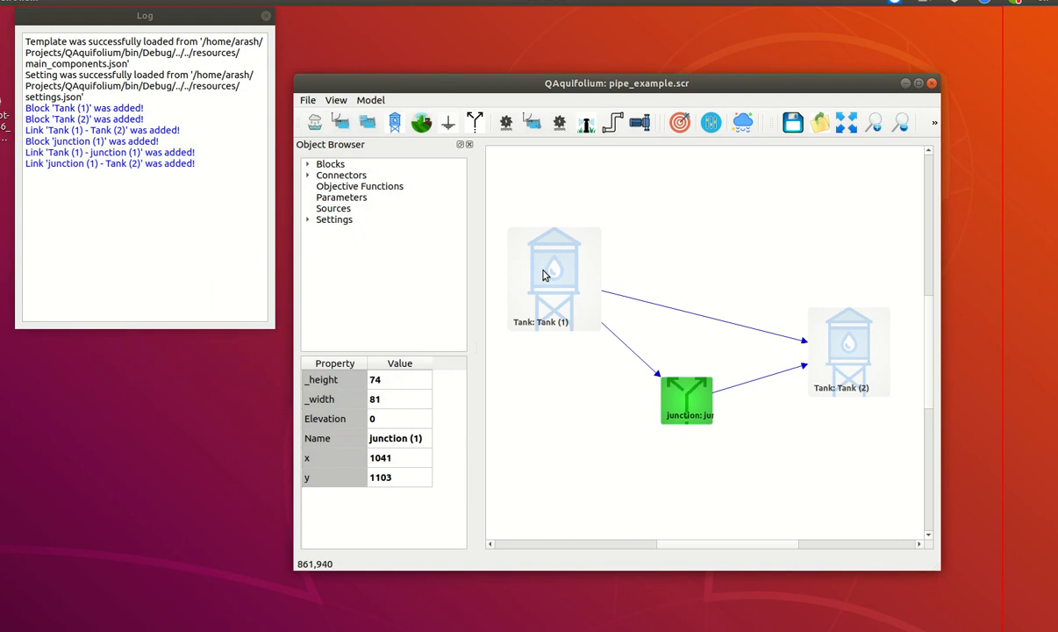
pyautogui.click(660, 310)
pyautogui.rightClick(658, 309)
pyautogui.moveTo(702, 347)
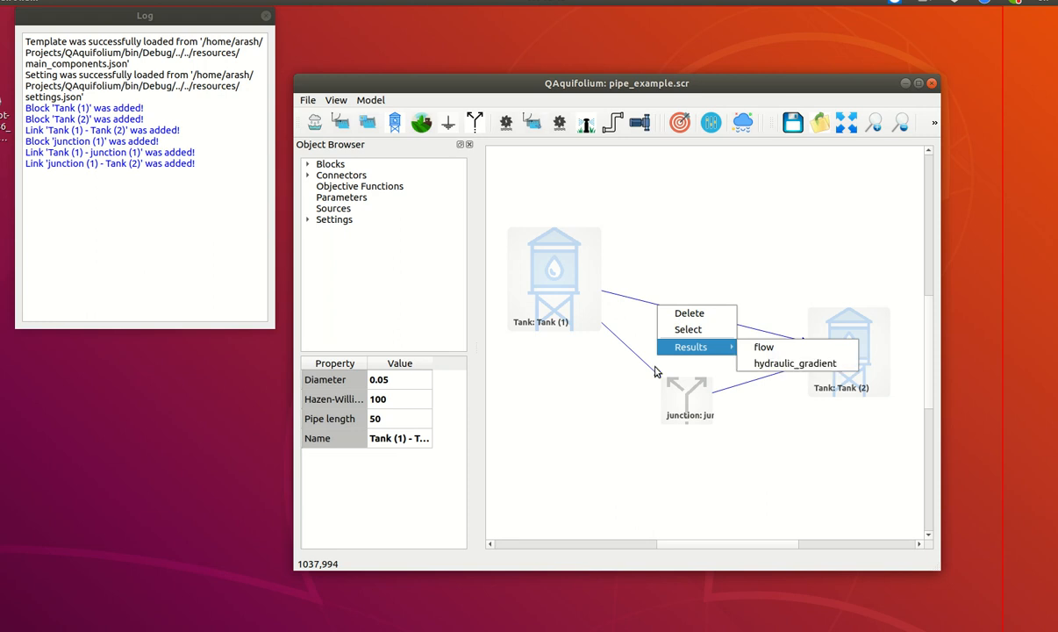
# Plot the hydraulic_gradient result of the Tank (1)–junction pipe
pyautogui.click(628, 352)
pyautogui.rightClick(628, 350)
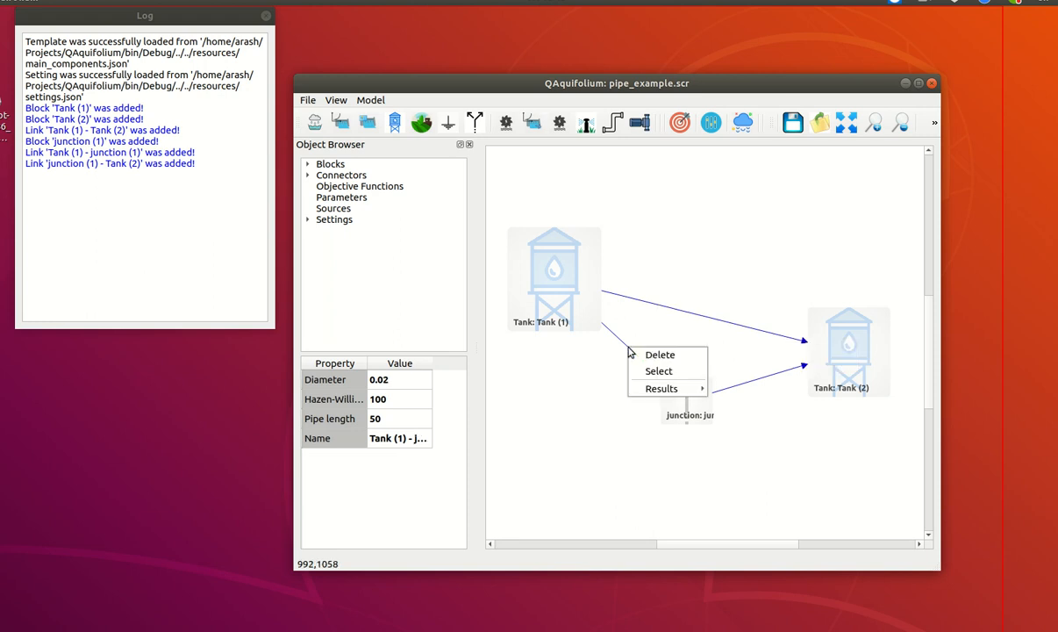
pyautogui.moveTo(669, 391)
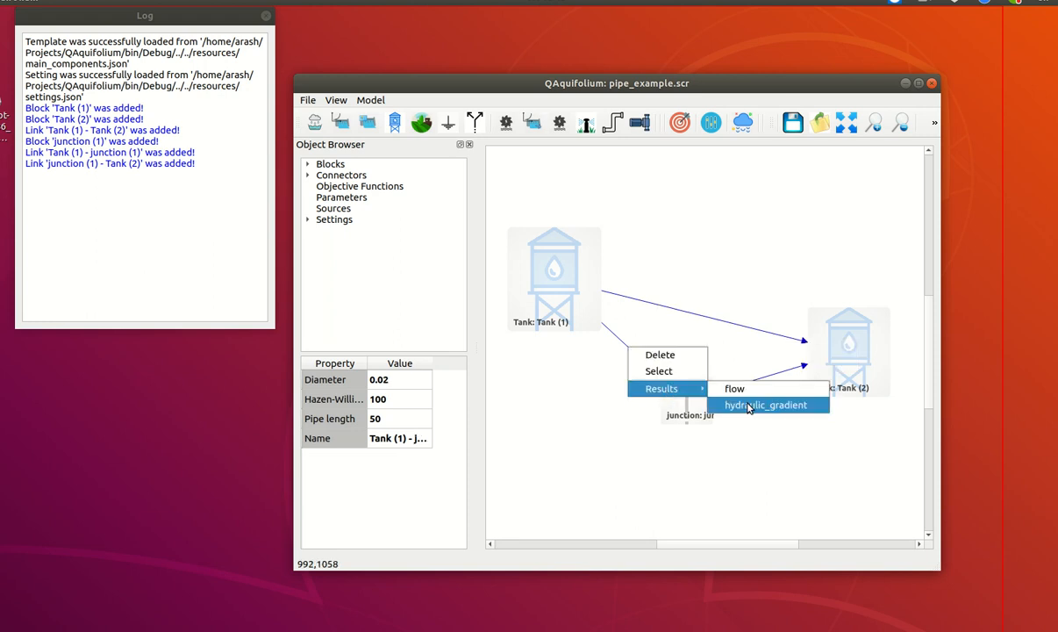
pyautogui.click(749, 404)
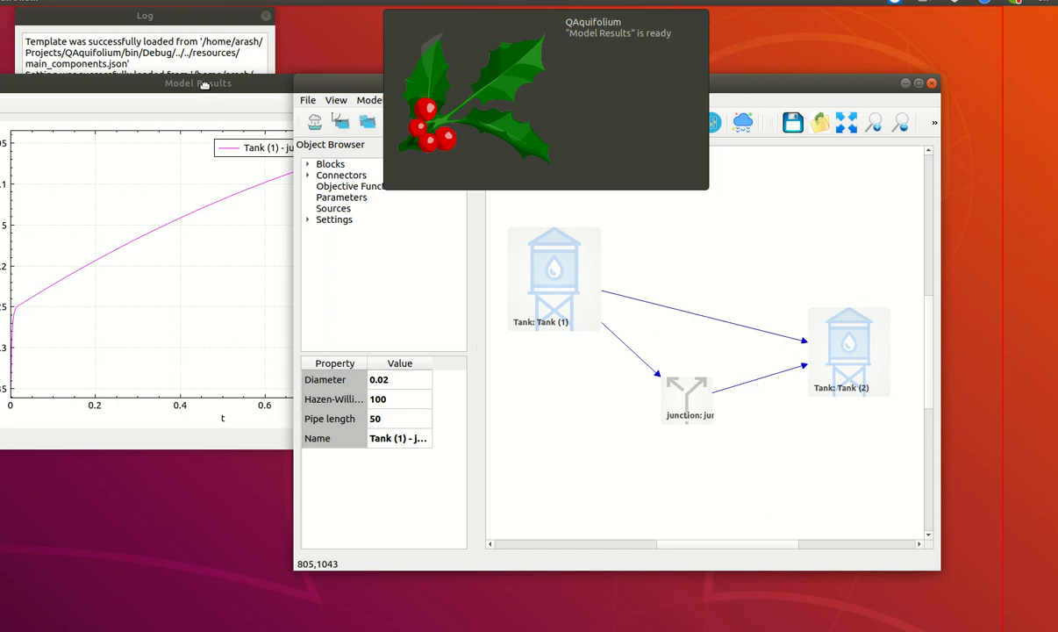
# Examine the hydraulic gradient plot of the Tank (1)–junction pipe and close it
pyautogui.click(195, 84)
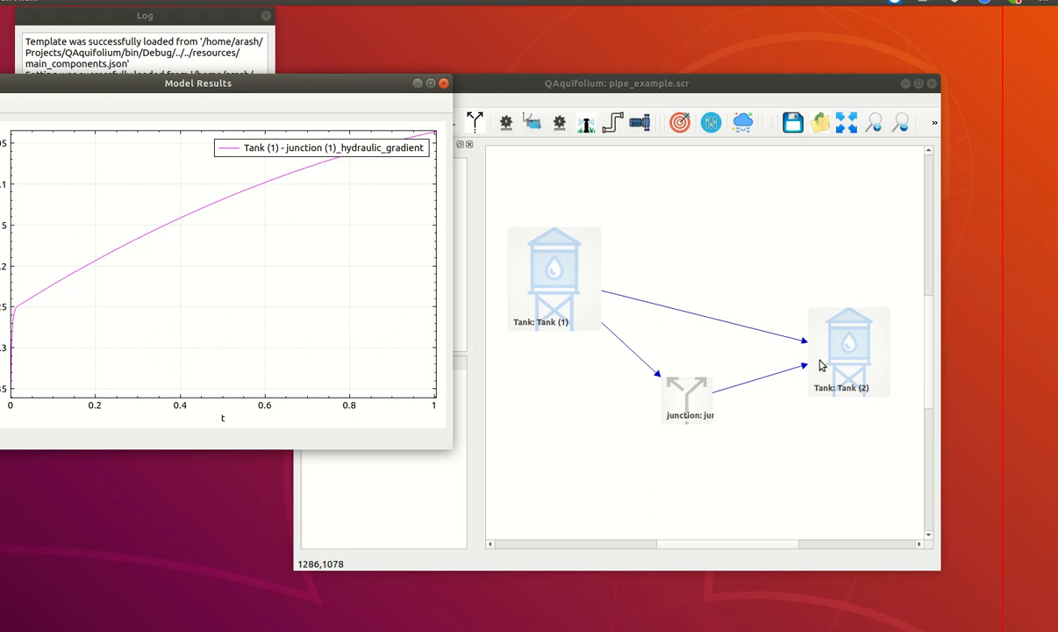
pyautogui.click(443, 83)
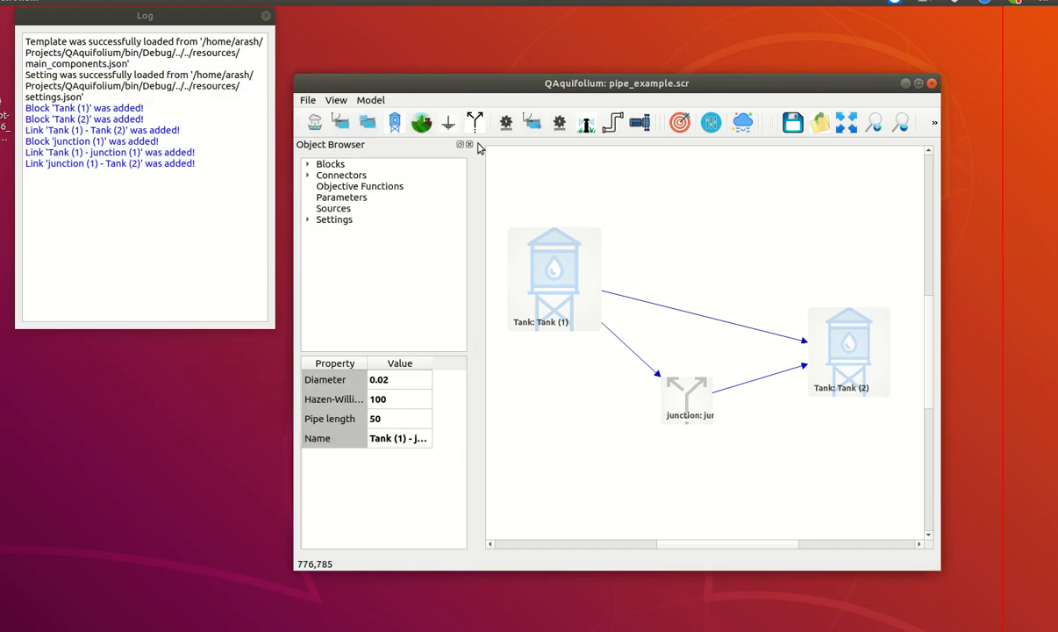
# Plot the flow result of the direct Tank (1)–Tank (2) pipe, examine the curve and close the plot
pyautogui.rightClick(666, 312)
pyautogui.moveTo(715, 348)
pyautogui.click(781, 351)
pyautogui.click(211, 88)
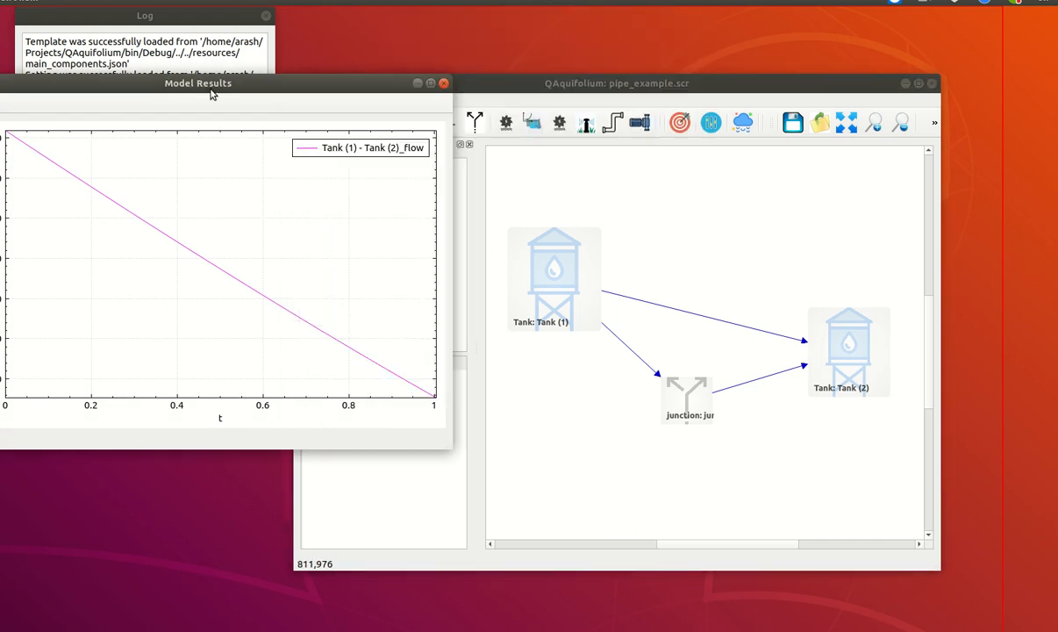
pyautogui.moveTo(330, 88); pyautogui.dragTo(577, 163)
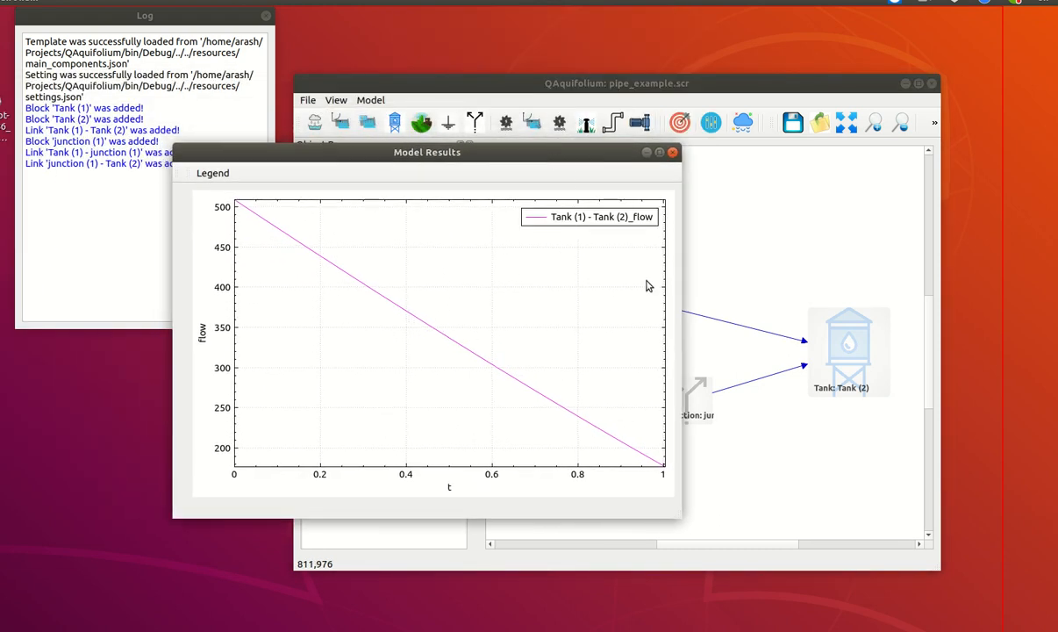
pyautogui.click(673, 154)
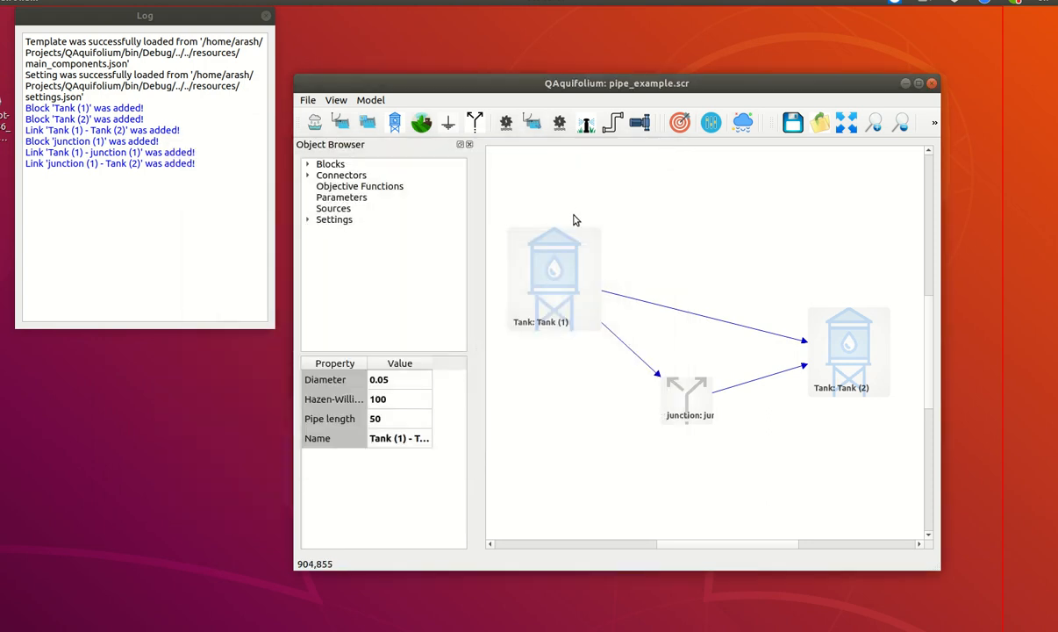
# Add a third tank block and place it to the right of Tank (2) in the model diagram
pyautogui.click(846, 123)
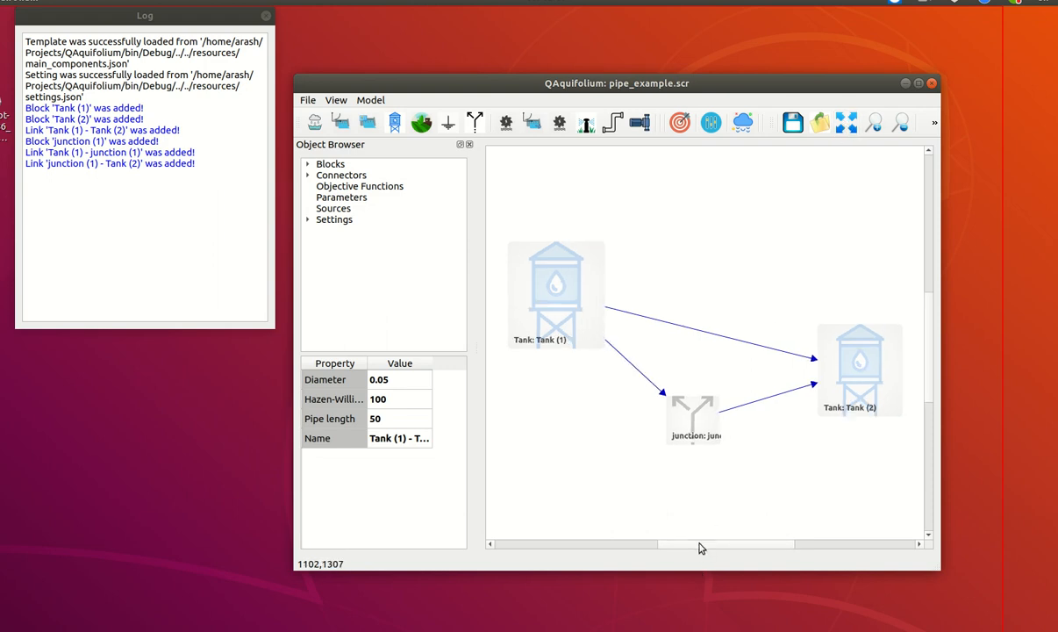
pyautogui.moveTo(700, 548); pyautogui.dragTo(792, 547)
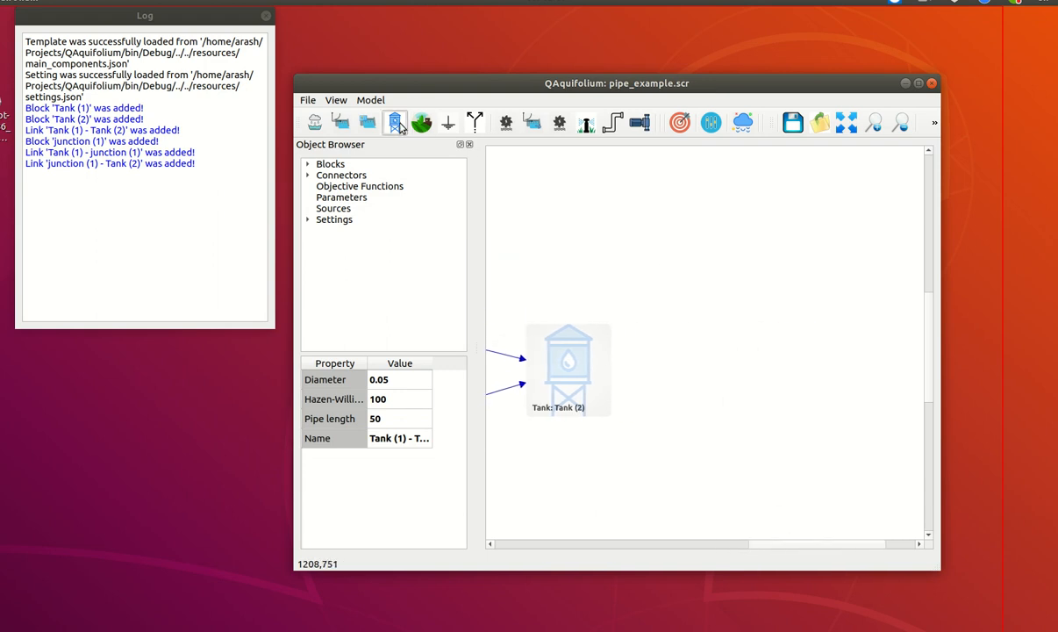
pyautogui.click(396, 124)
pyautogui.moveTo(759, 550); pyautogui.dragTo(673, 549)
pyautogui.click(595, 365)
pyautogui.moveTo(620, 373); pyautogui.dragTo(892, 275)
pyautogui.moveTo(747, 546); pyautogui.dragTo(803, 548)
pyautogui.moveTo(711, 250); pyautogui.dragTo(858, 317)
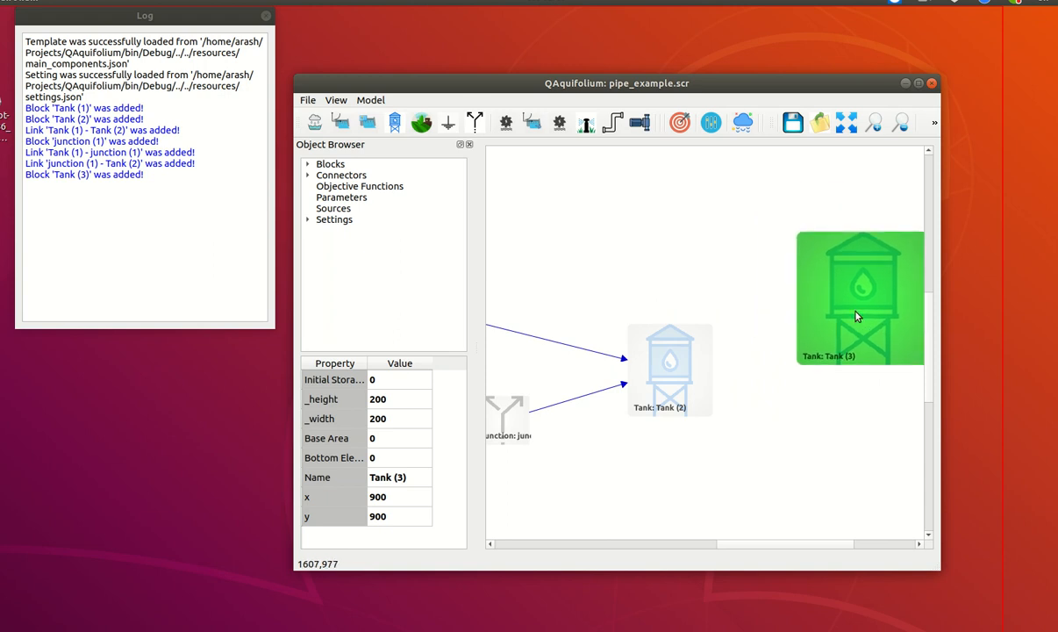
# Shrink Tank (3) to about 145 wide by 154 high and raise it to about x 1571, y 783
pyautogui.moveTo(797, 363); pyautogui.dragTo(833, 335)
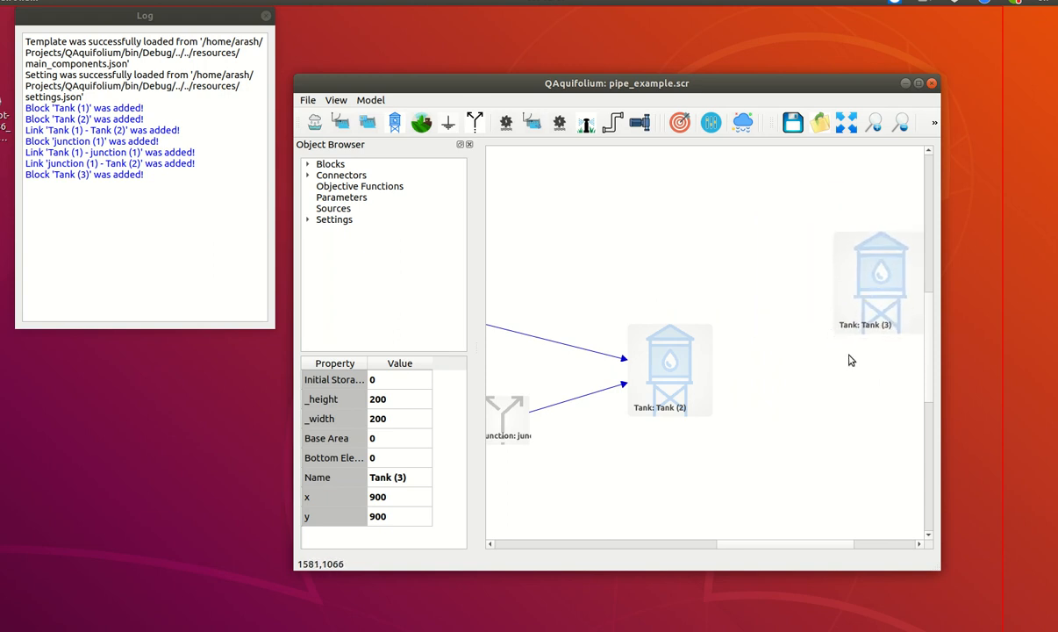
pyautogui.click(861, 303)
pyautogui.moveTo(868, 307); pyautogui.dragTo(867, 256)
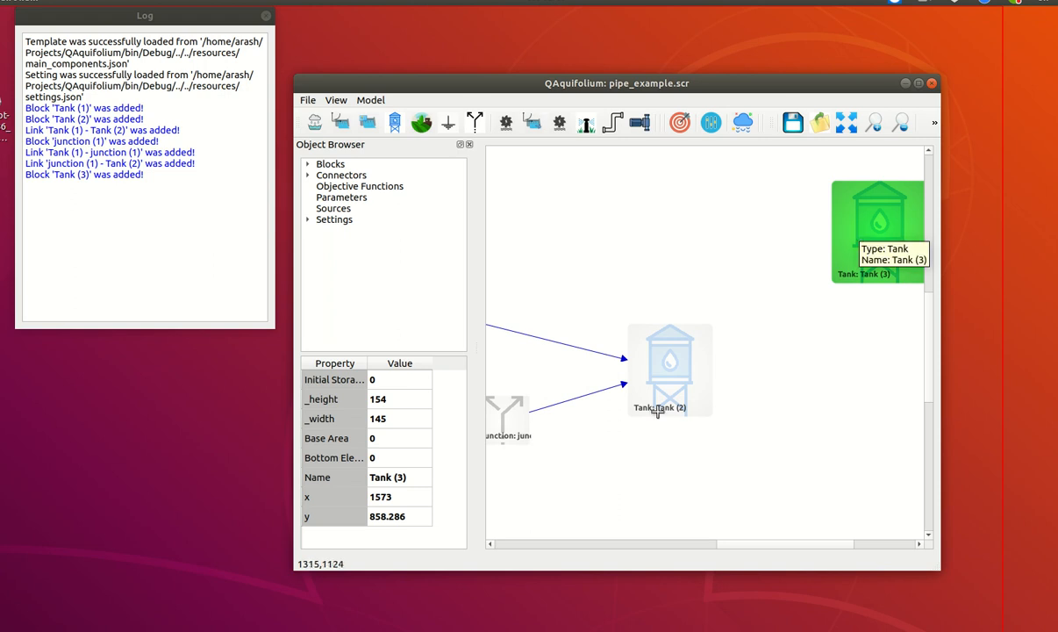
# Set Tank (3)'s base area to 50 and its bottom elevation to 10
pyautogui.doubleClick(381, 438)
pyautogui.write('5')
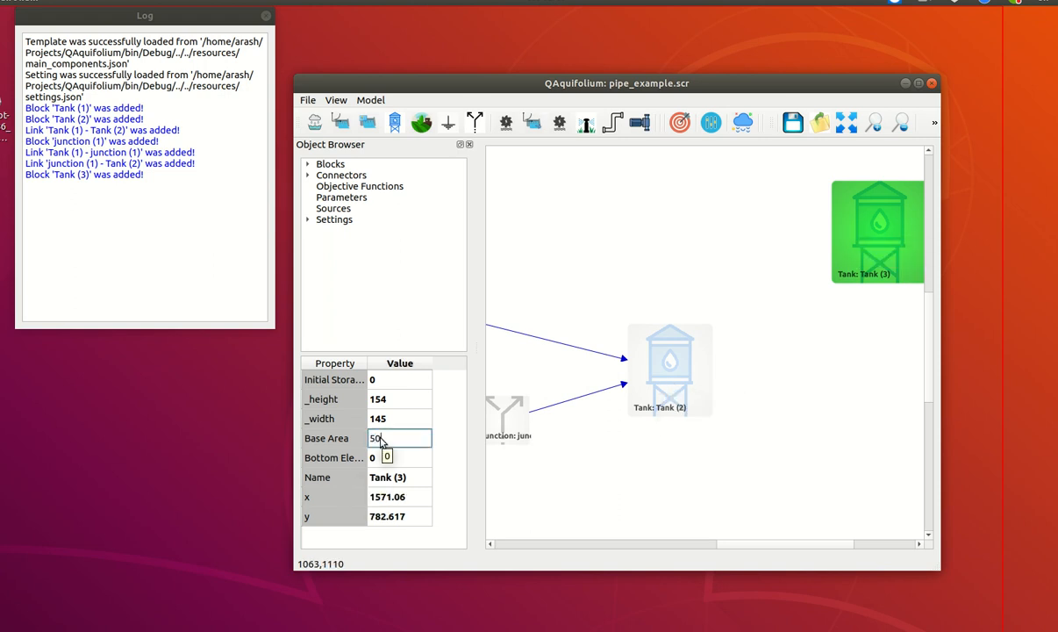
pyautogui.press('Return')
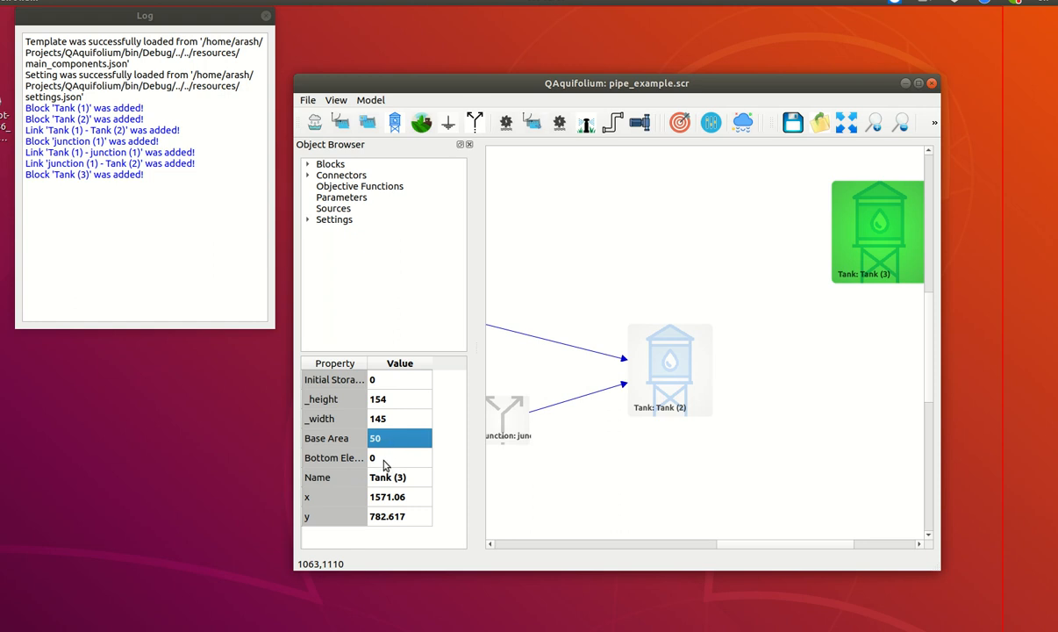
pyautogui.doubleClick(385, 460)
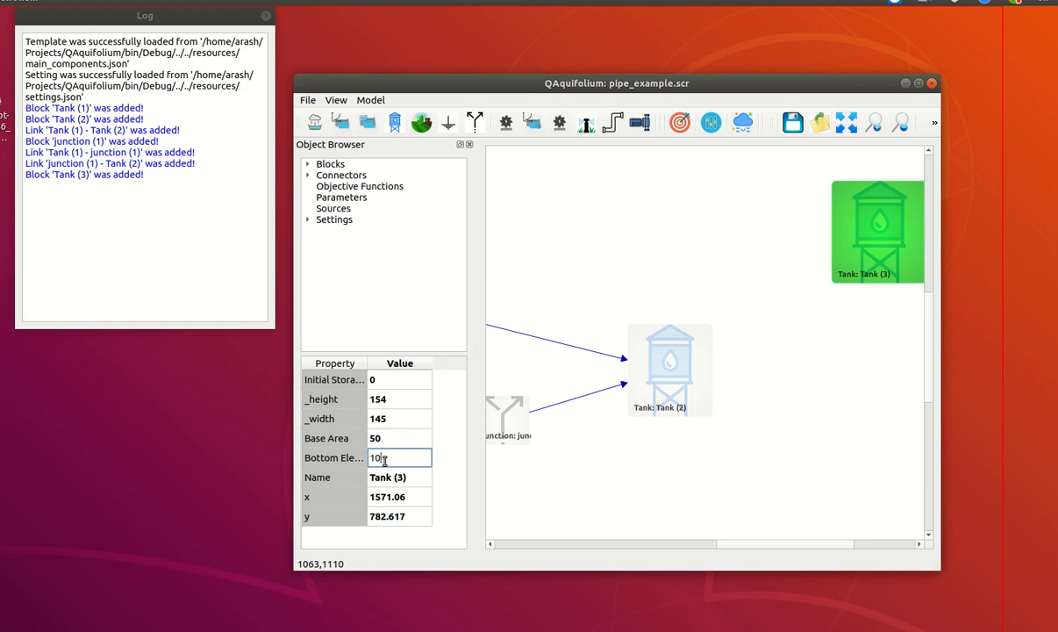
pyautogui.press('Return')
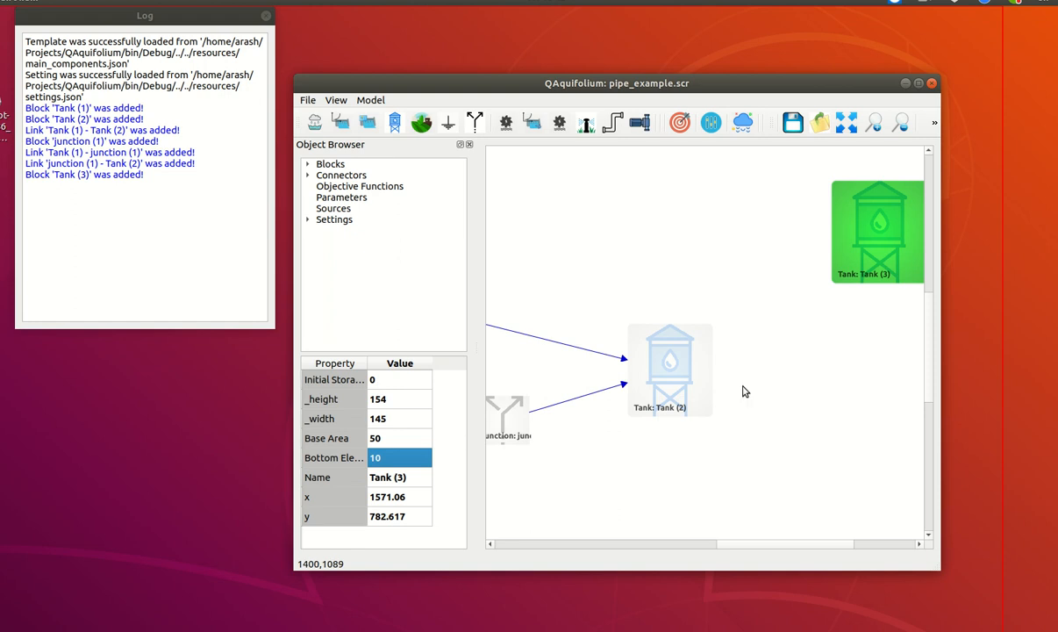
pyautogui.click(836, 397)
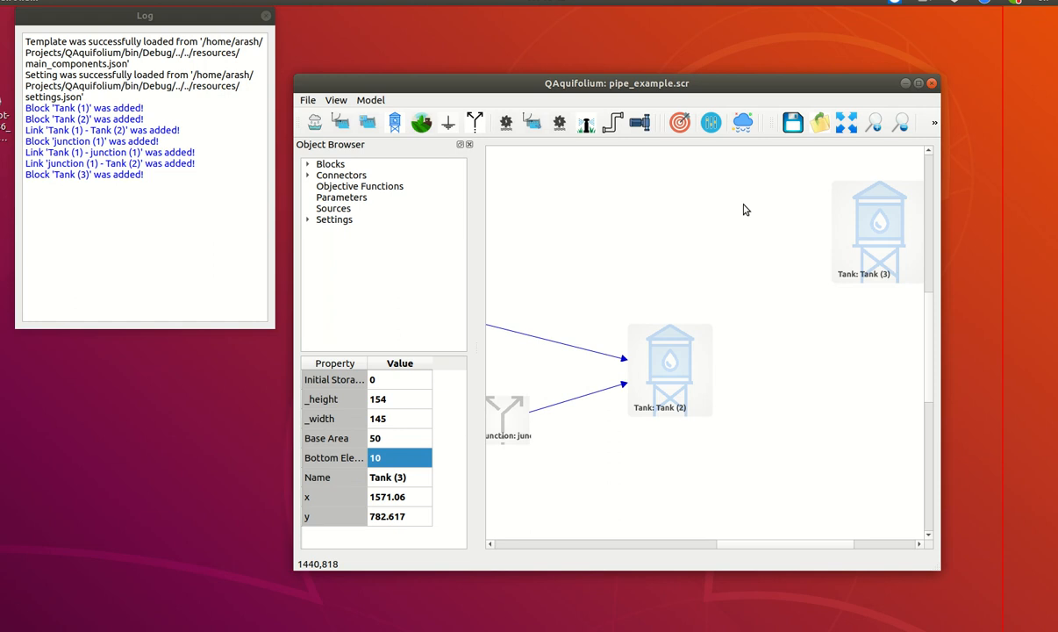
# Connect Tank (2) to Tank (3) with a pump that has a quadratic head-flow relationship
pyautogui.click(641, 125)
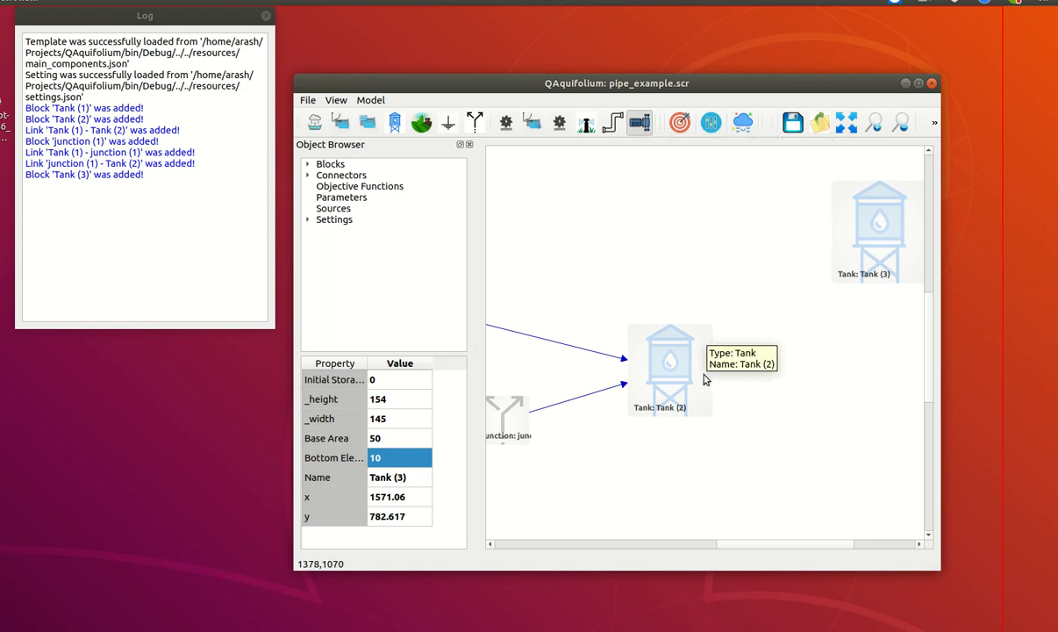
pyautogui.click(709, 378)
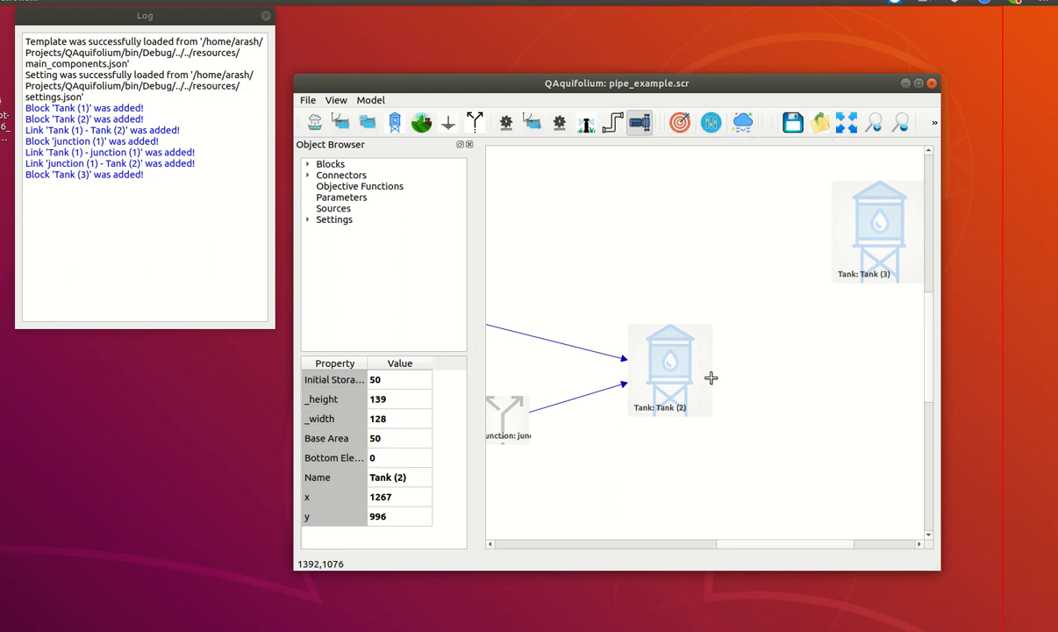
pyautogui.moveTo(734, 374); pyautogui.dragTo(836, 239)
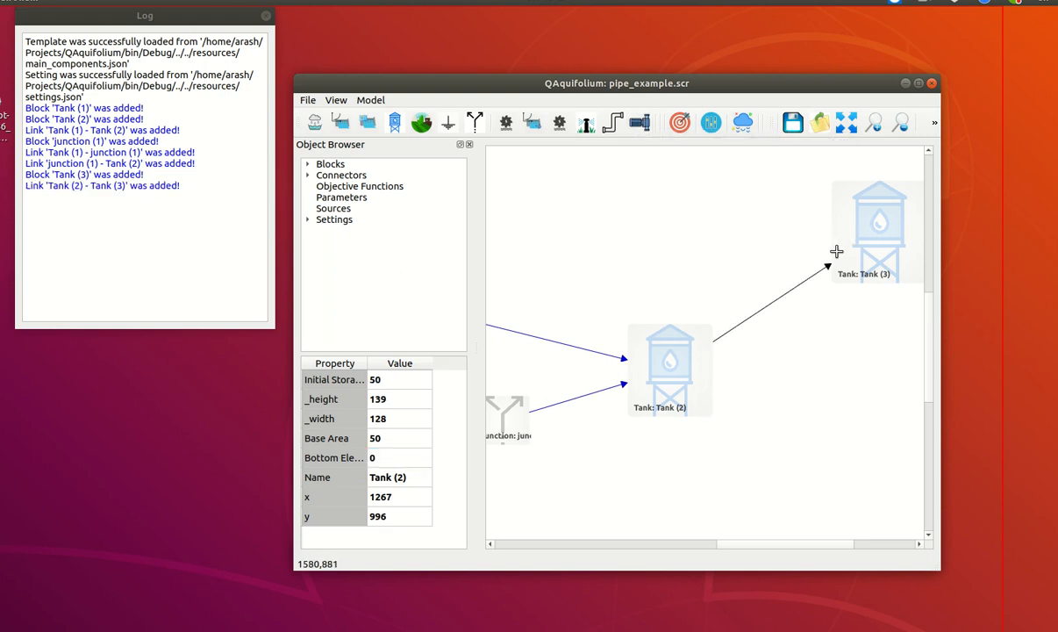
# Select the Tank (2)–Tank (3) pump link and widen its property list so the property names and values are readable
pyautogui.click(796, 286)
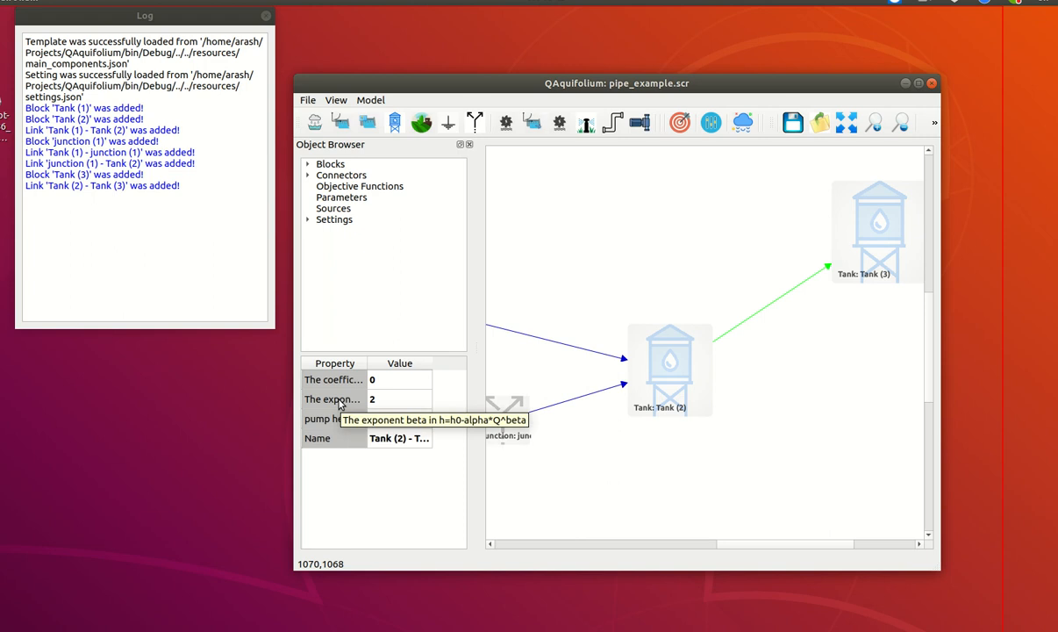
pyautogui.moveTo(367, 363); pyautogui.dragTo(403, 363)
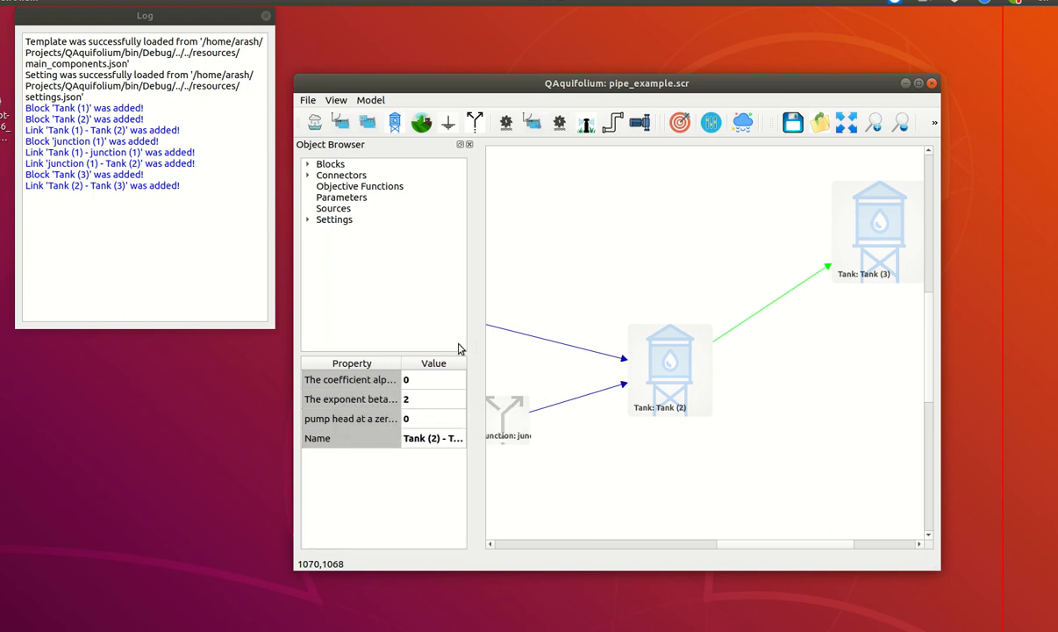
pyautogui.moveTo(477, 343); pyautogui.dragTo(523, 341)
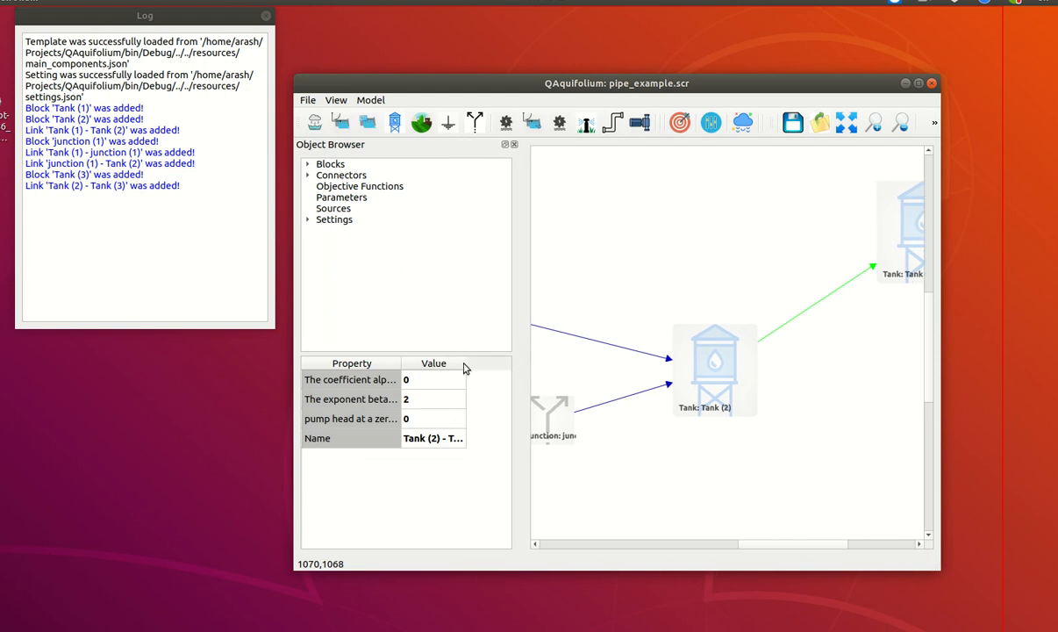
pyautogui.moveTo(466, 362); pyautogui.dragTo(497, 362)
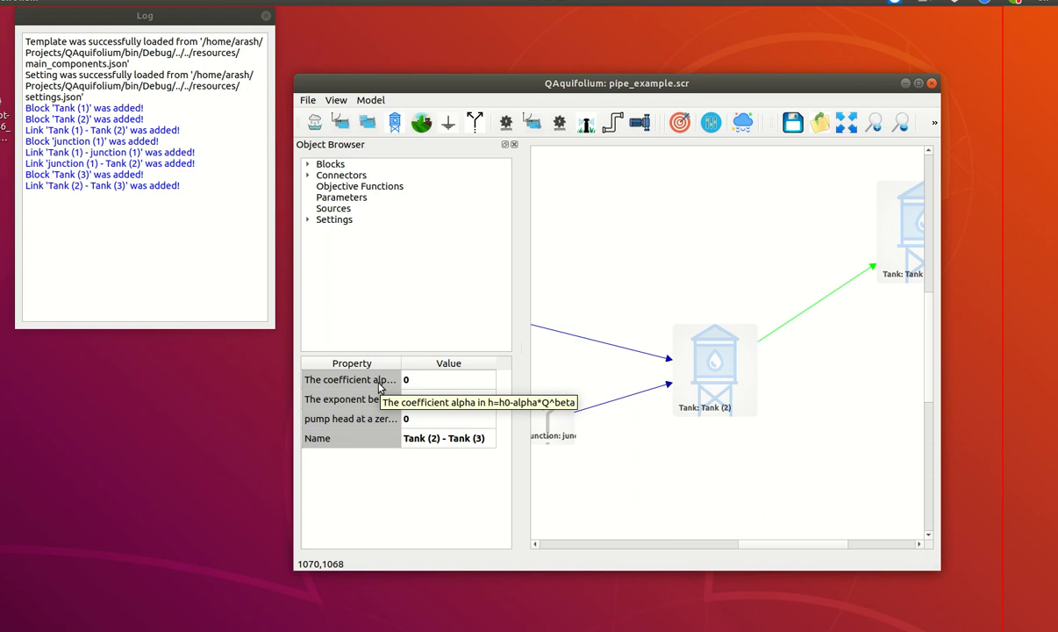
pyautogui.moveTo(401, 362); pyautogui.dragTo(626, 342)
pyautogui.moveTo(488, 361); pyautogui.dragTo(542, 361)
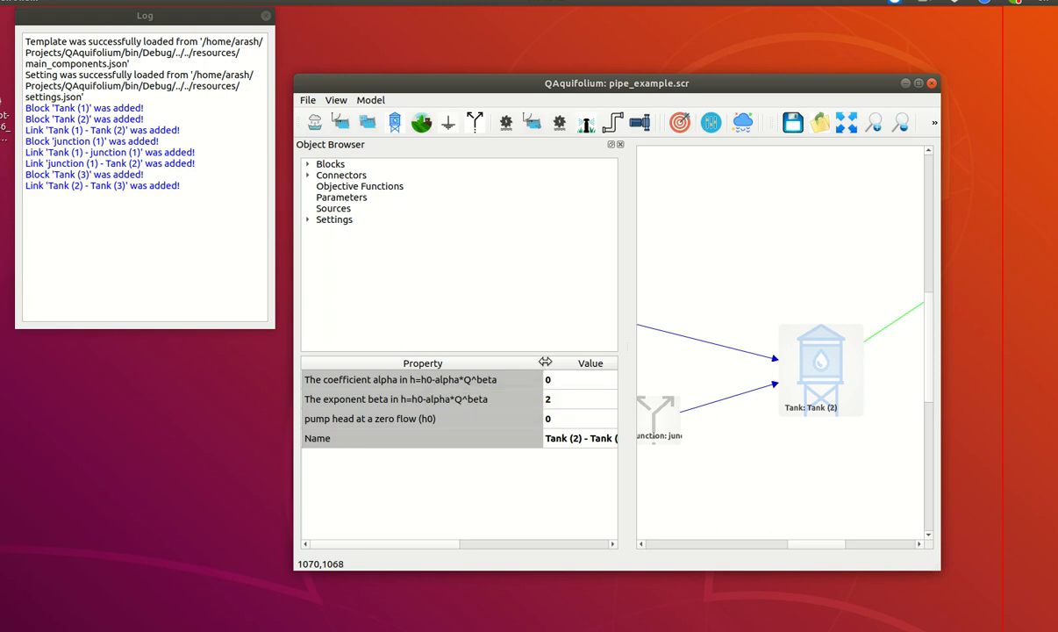
pyautogui.moveTo(545, 362); pyautogui.dragTo(445, 364)
pyautogui.moveTo(815, 547); pyautogui.dragTo(837, 551)
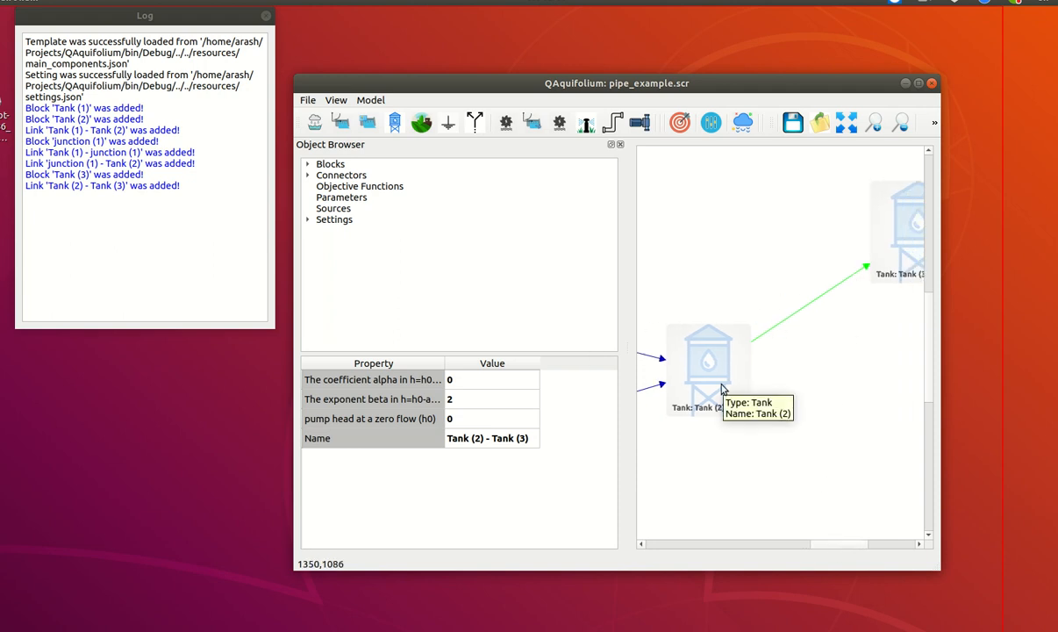
# Set the pump's head at zero flow (h0) to 15 and its coefficient alpha to 3
pyautogui.click(717, 378)
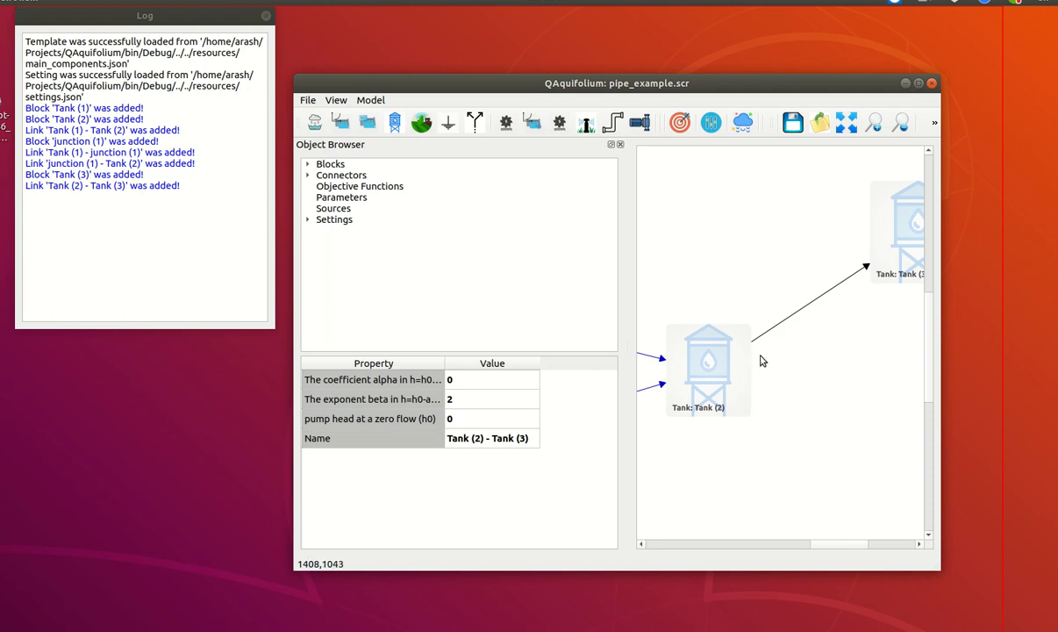
pyautogui.click(456, 384)
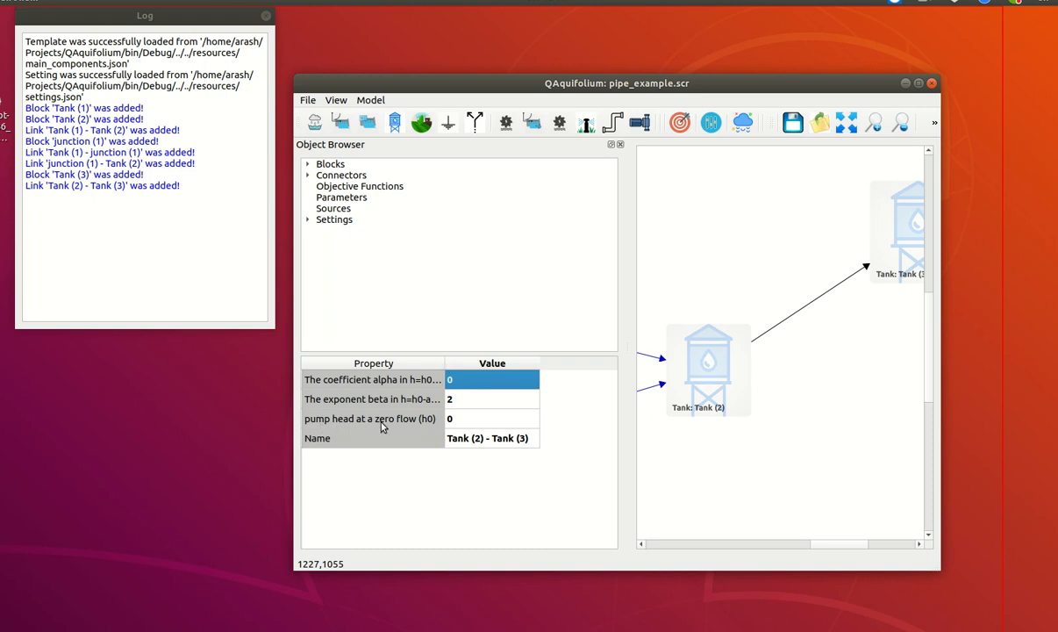
pyautogui.doubleClick(461, 419)
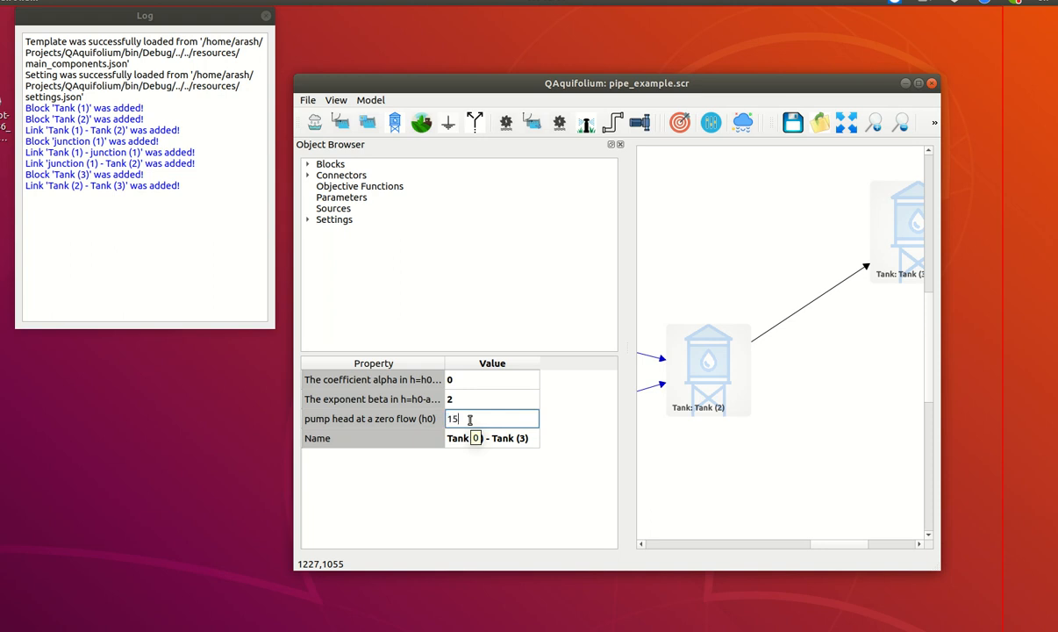
pyautogui.press('Return')
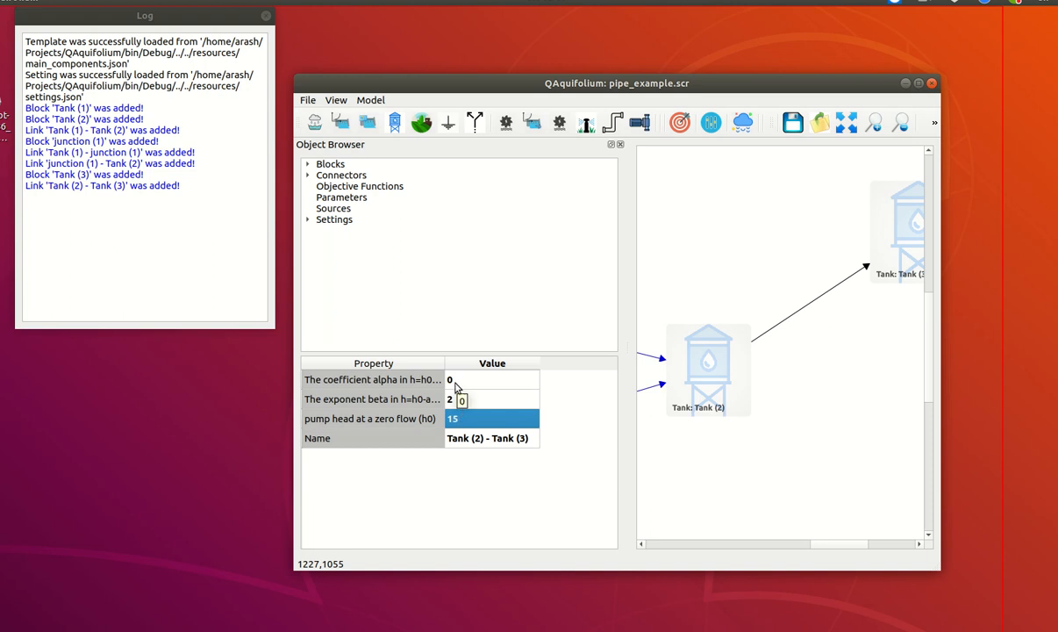
pyautogui.click(461, 380)
pyautogui.click(460, 380)
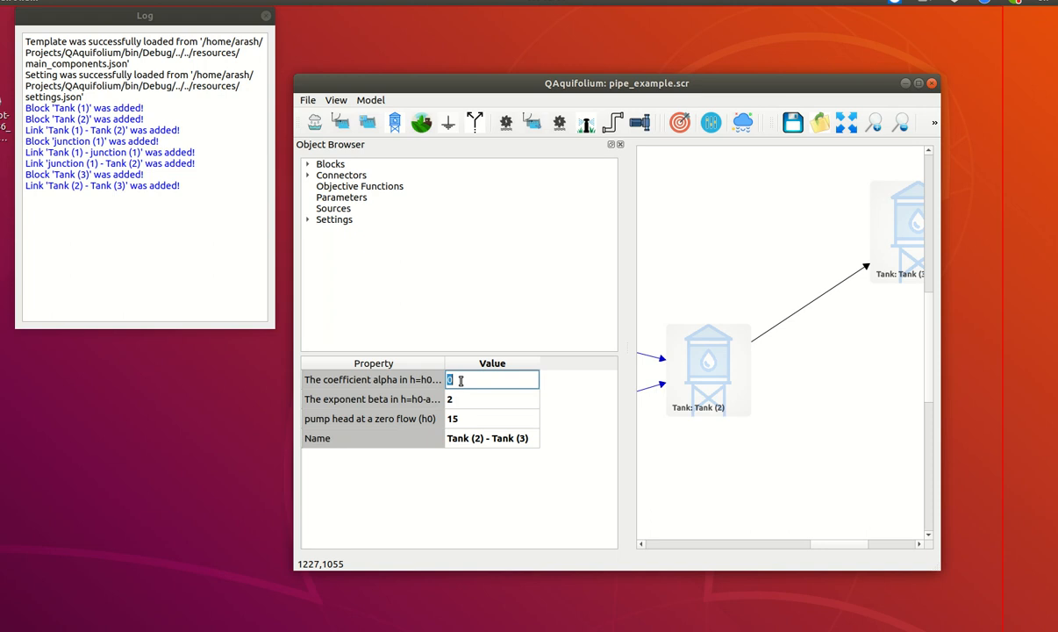
pyautogui.press('Return')
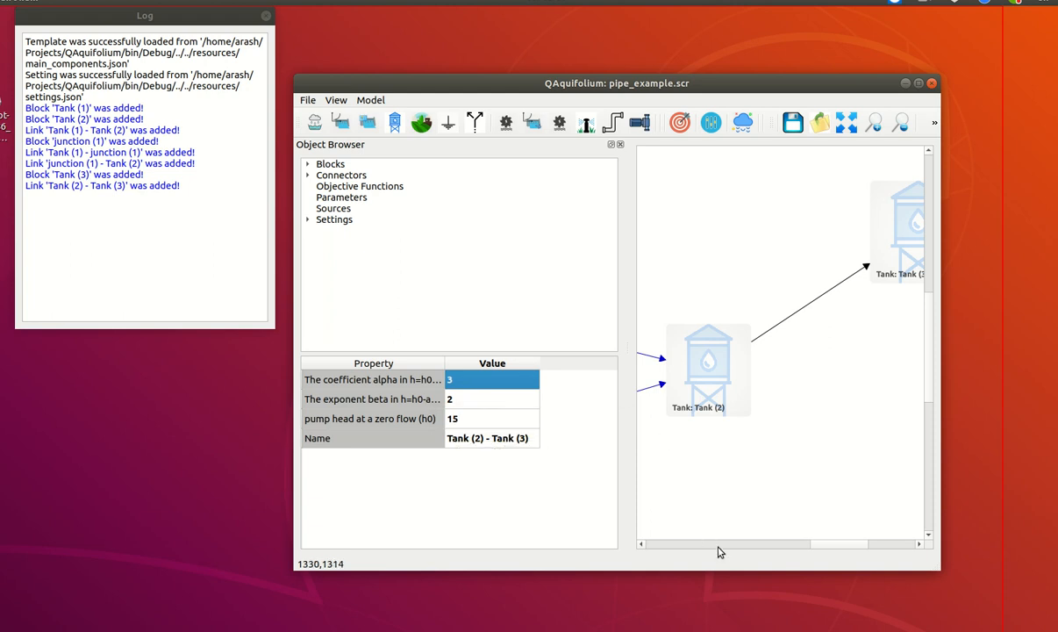
# Run the simulation of the model extended with Tank (3) and the pump
pyautogui.moveTo(823, 549); pyautogui.dragTo(839, 550)
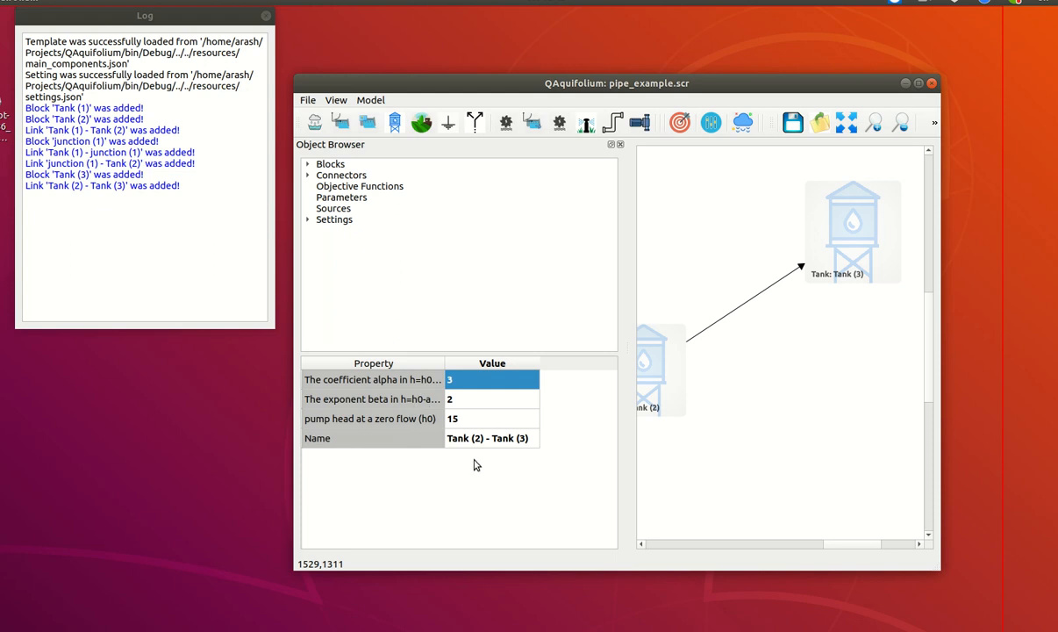
pyautogui.click(760, 301)
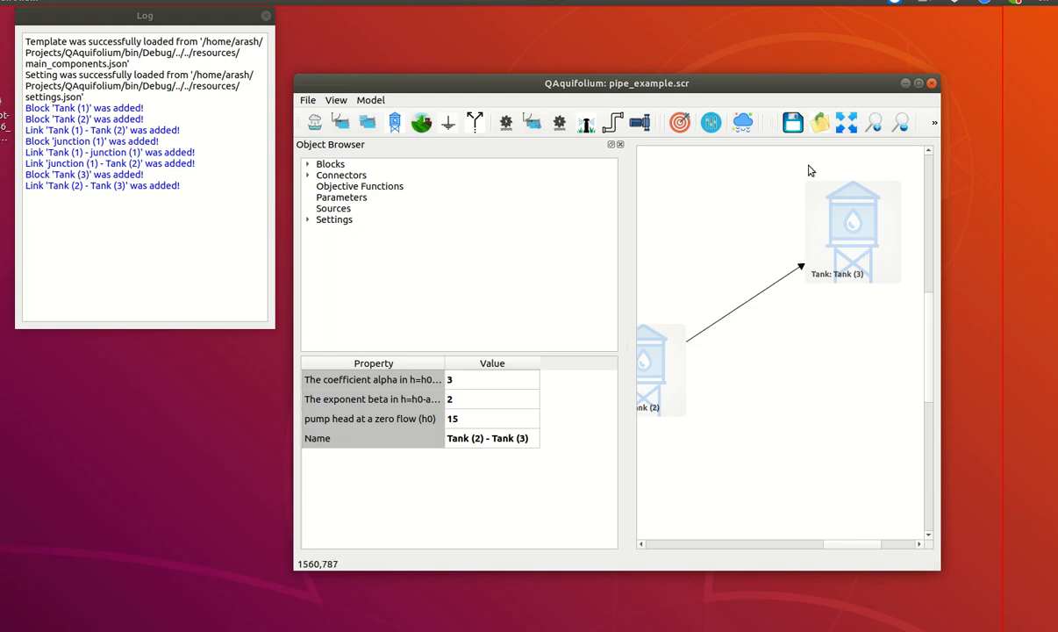
pyautogui.scroll(-3, 822, 321)
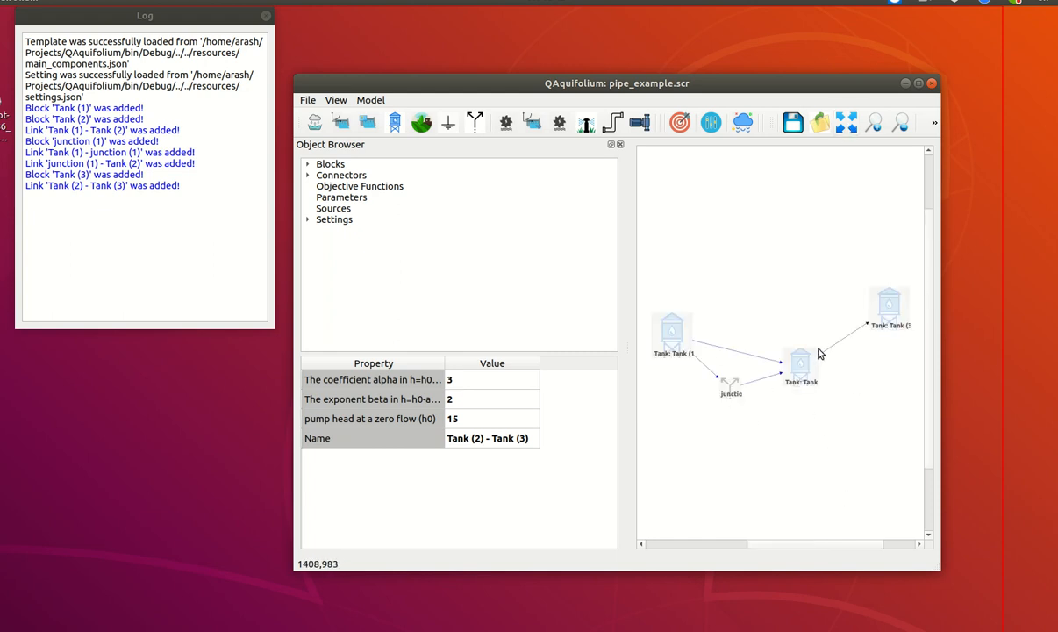
pyautogui.moveTo(838, 545); pyautogui.dragTo(846, 547)
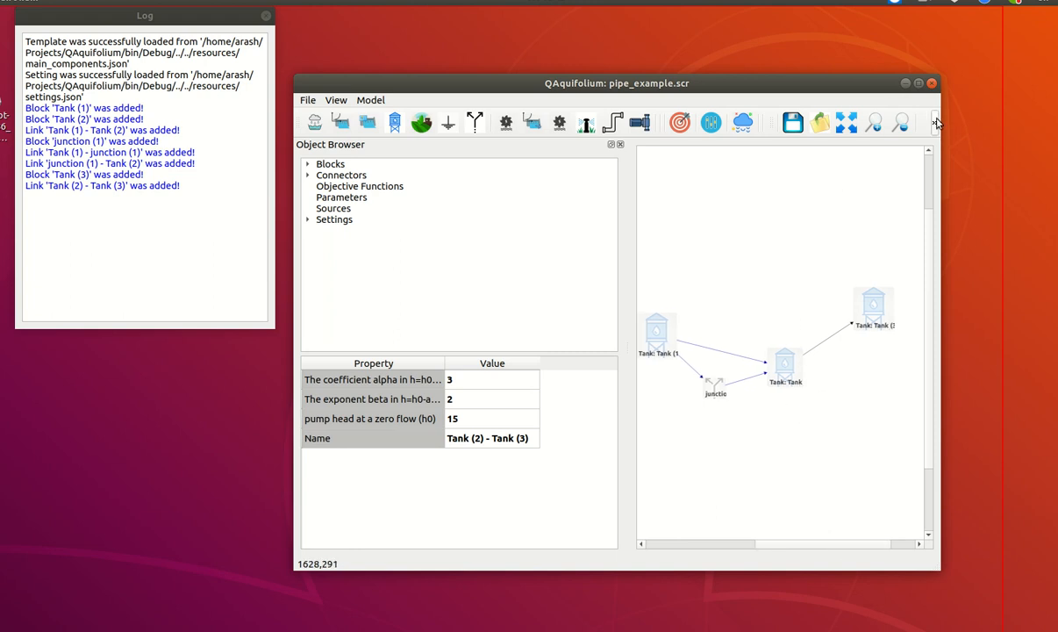
pyautogui.click(937, 123)
pyautogui.click(791, 146)
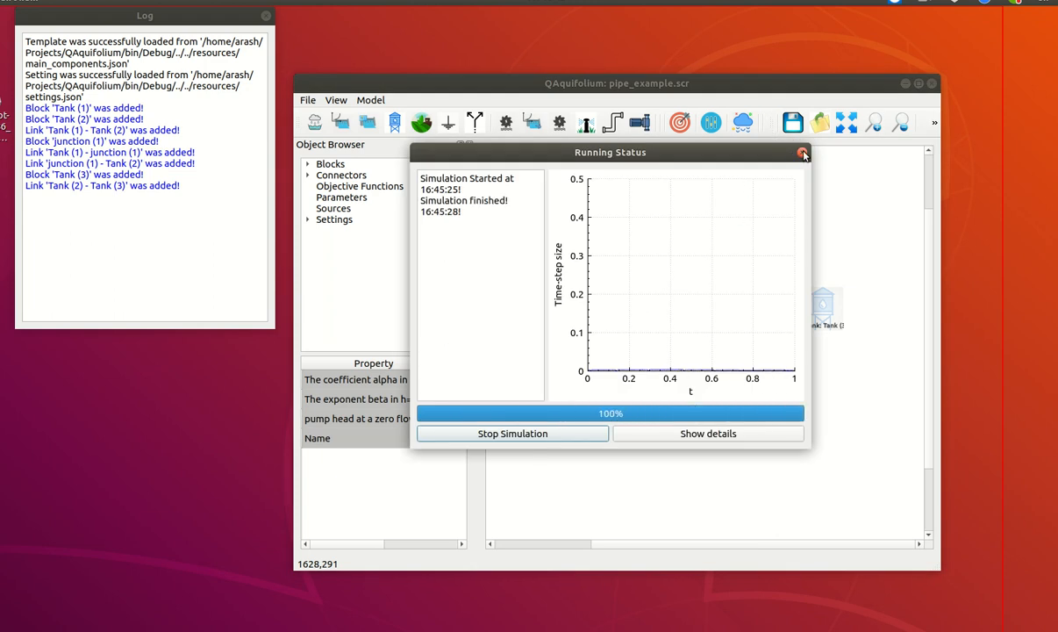
# Dismiss the finished simulation status and plot the flow result of the Tank (2)–Tank (3) pump link, keeping the whole graph in view
pyautogui.click(803, 154)
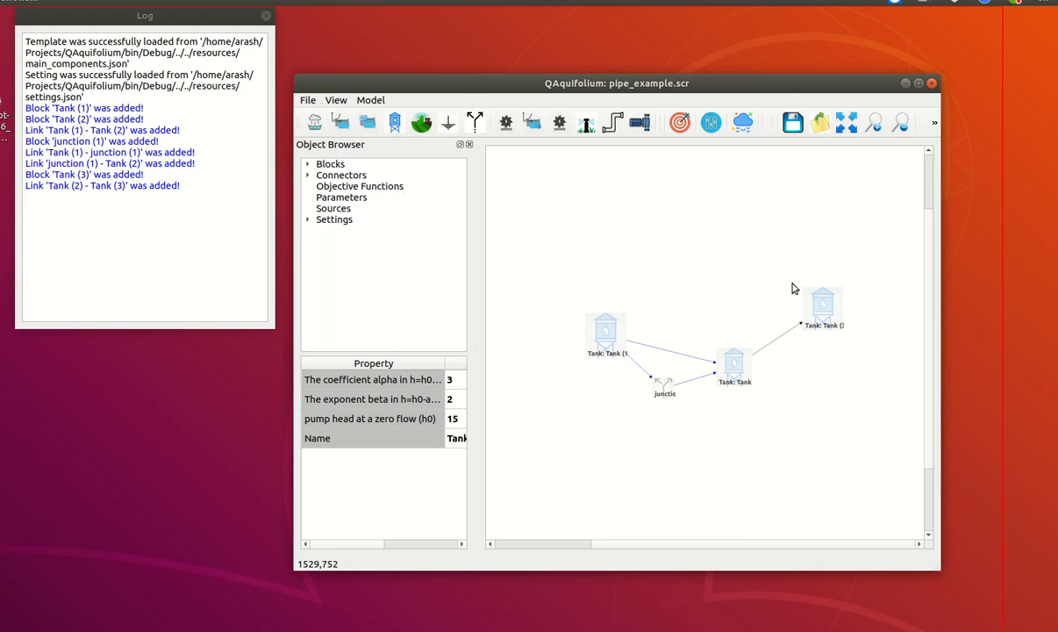
pyautogui.rightClick(784, 339)
pyautogui.moveTo(886, 372)
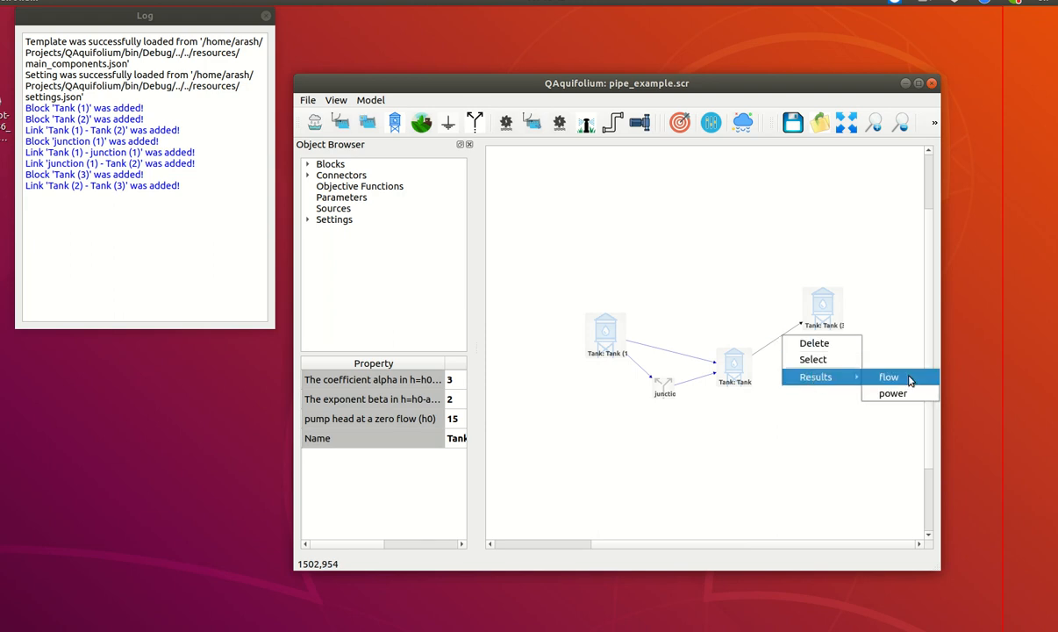
pyautogui.click(952, 374)
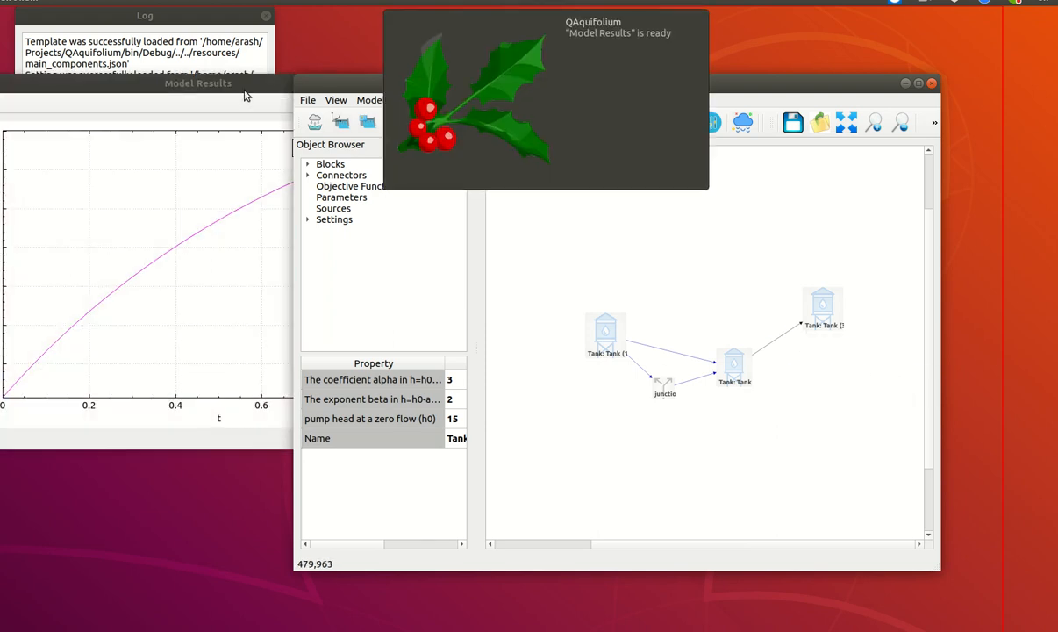
pyautogui.click(230, 94)
pyautogui.moveTo(226, 94); pyautogui.dragTo(318, 97)
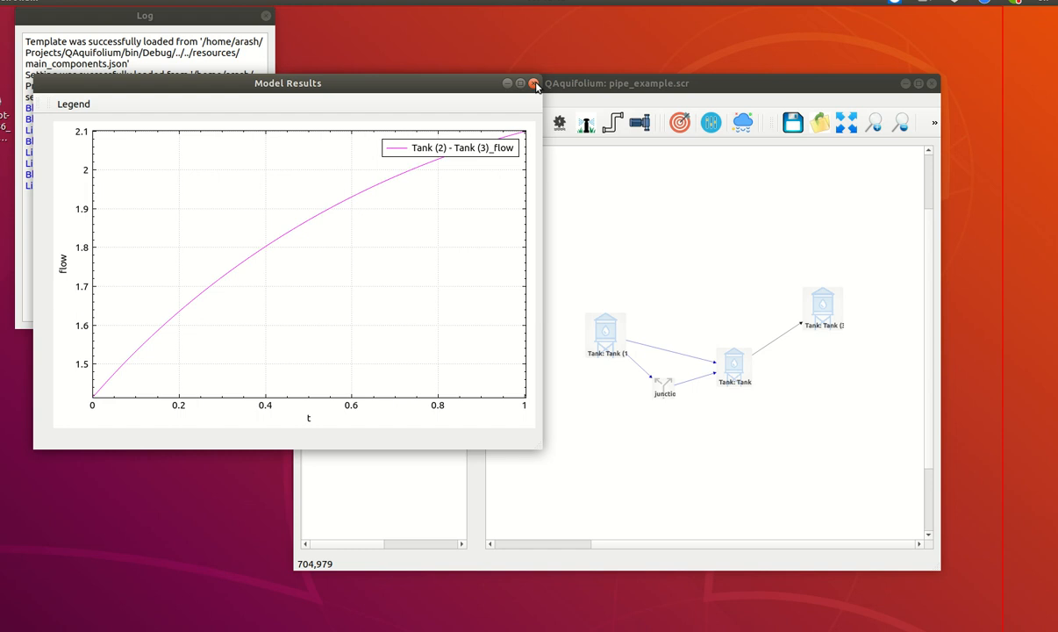
# Plot the power result of the Tank (2)–Tank (3) pump link, then close both the power and flow graphs
pyautogui.click(776, 344)
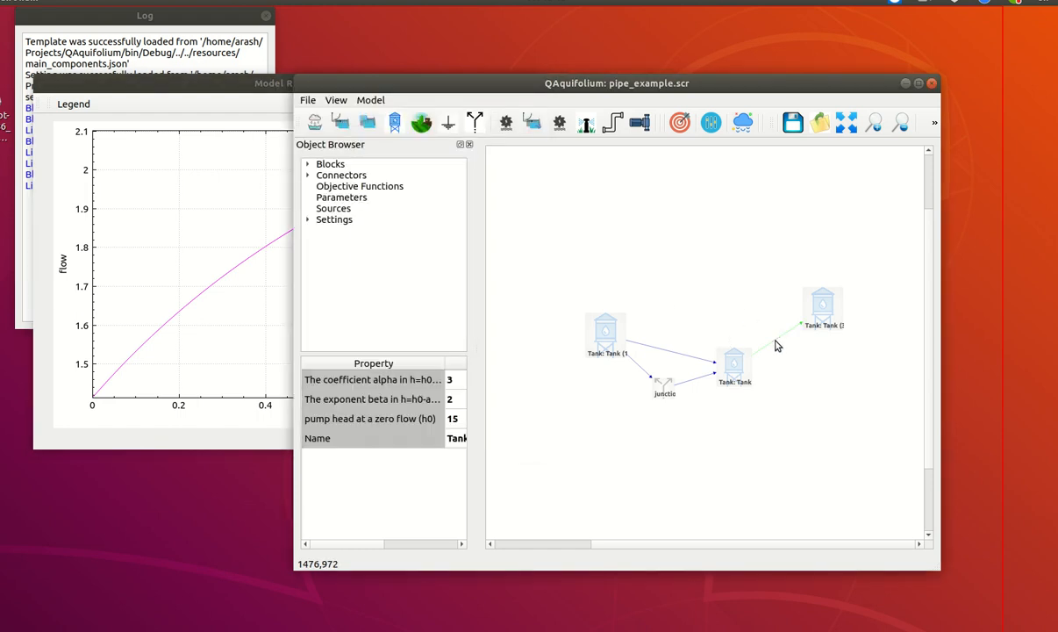
pyautogui.rightClick(776, 344)
pyautogui.moveTo(812, 384)
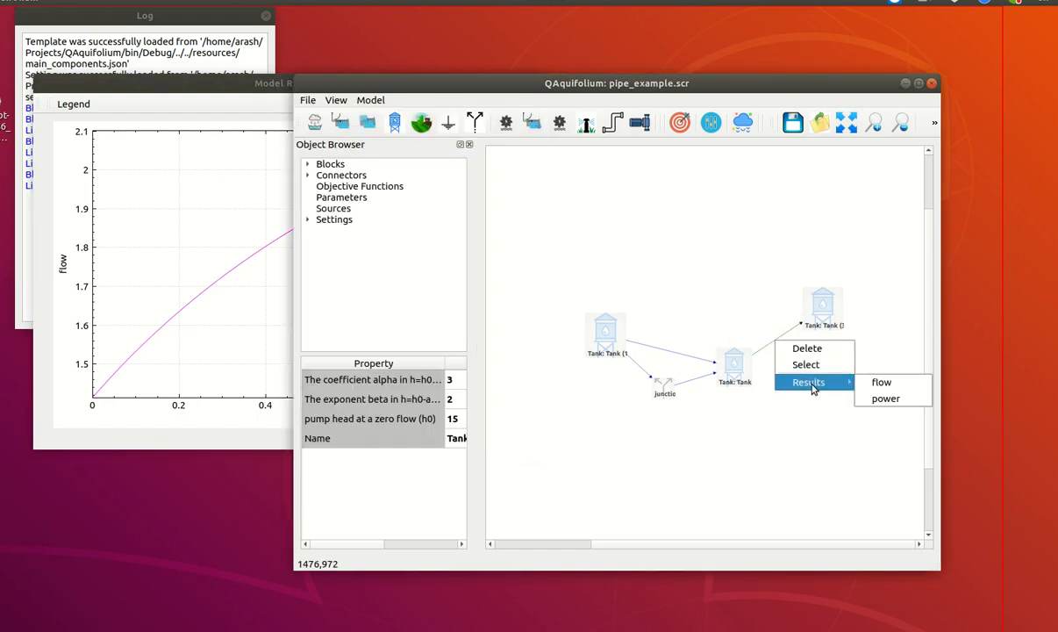
pyautogui.click(880, 401)
pyautogui.moveTo(171, 88); pyautogui.dragTo(621, 161)
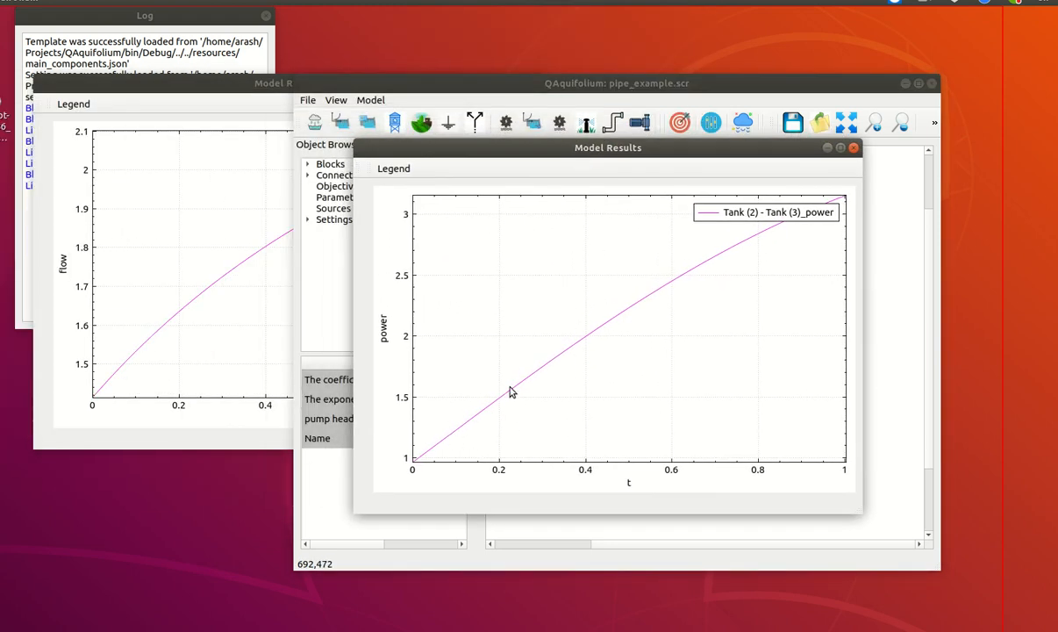
pyautogui.click(855, 149)
pyautogui.moveTo(268, 88); pyautogui.dragTo(391, 138)
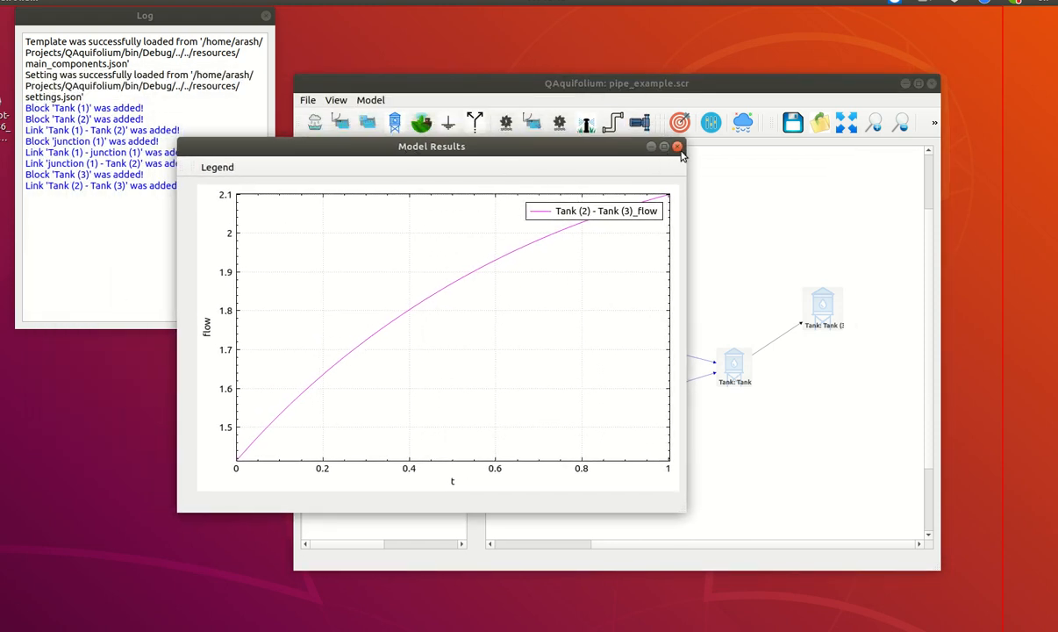
pyautogui.click(677, 148)
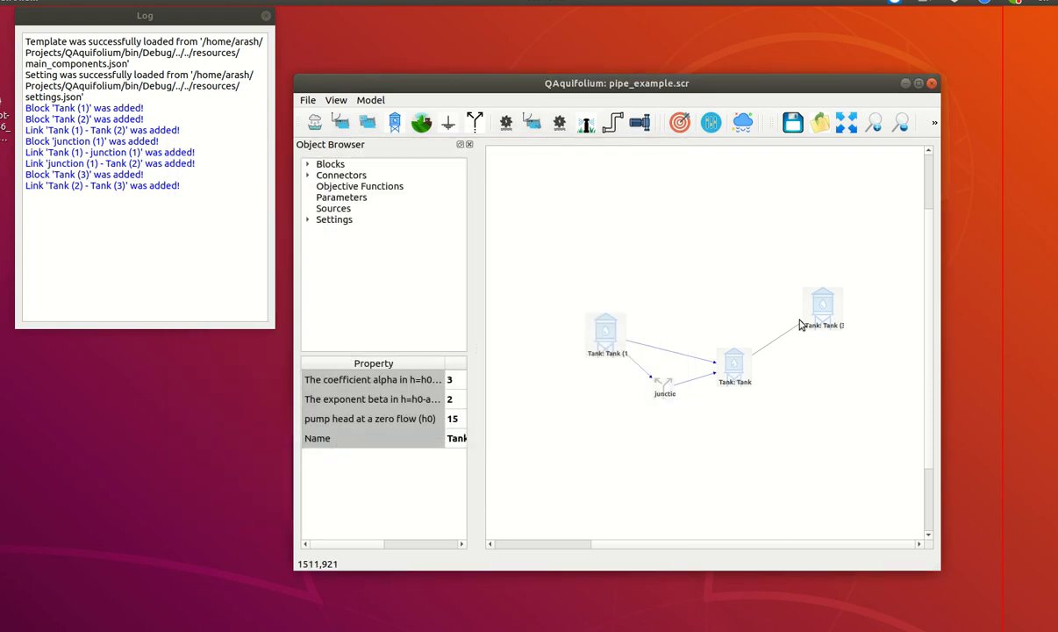
# Plot the head result of Tank (3) and place the graph where it is fully visible
pyautogui.click(826, 304)
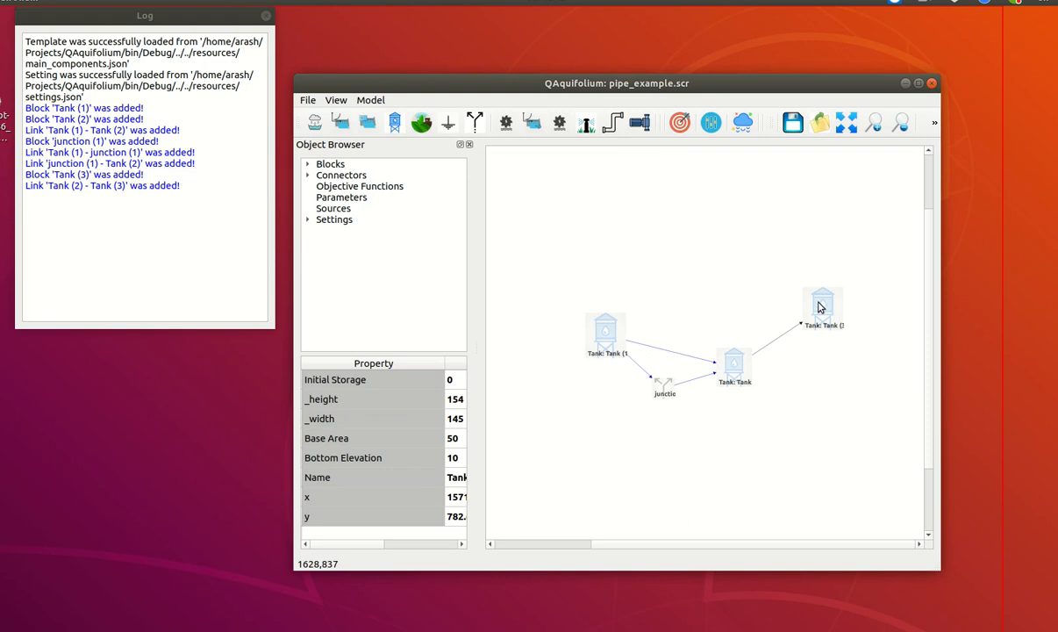
pyautogui.rightClick(816, 302)
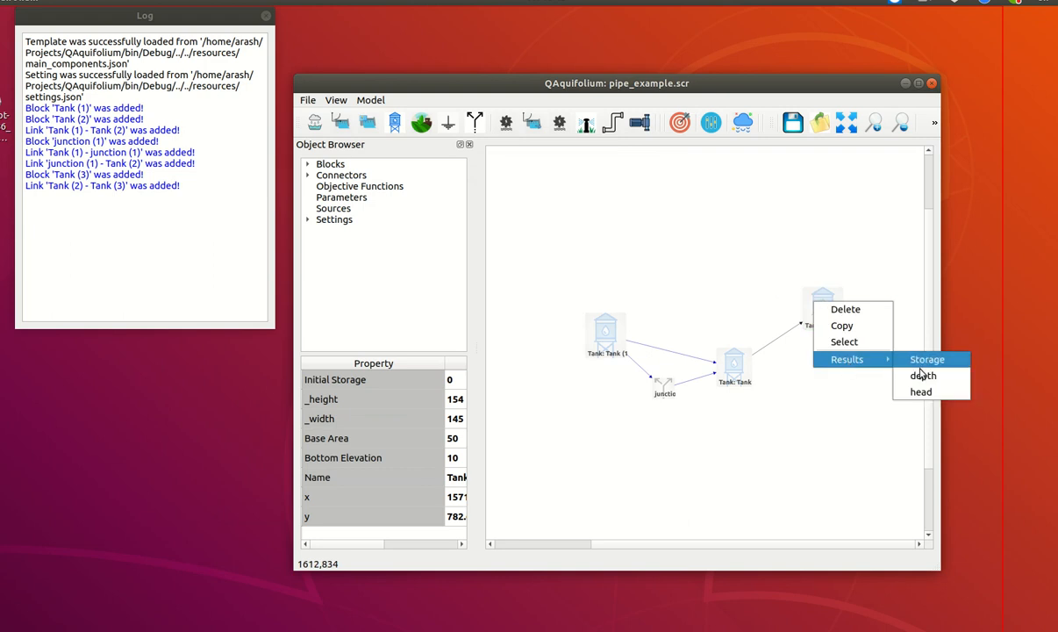
pyautogui.click(872, 375)
pyautogui.moveTo(186, 83); pyautogui.dragTo(407, 80)
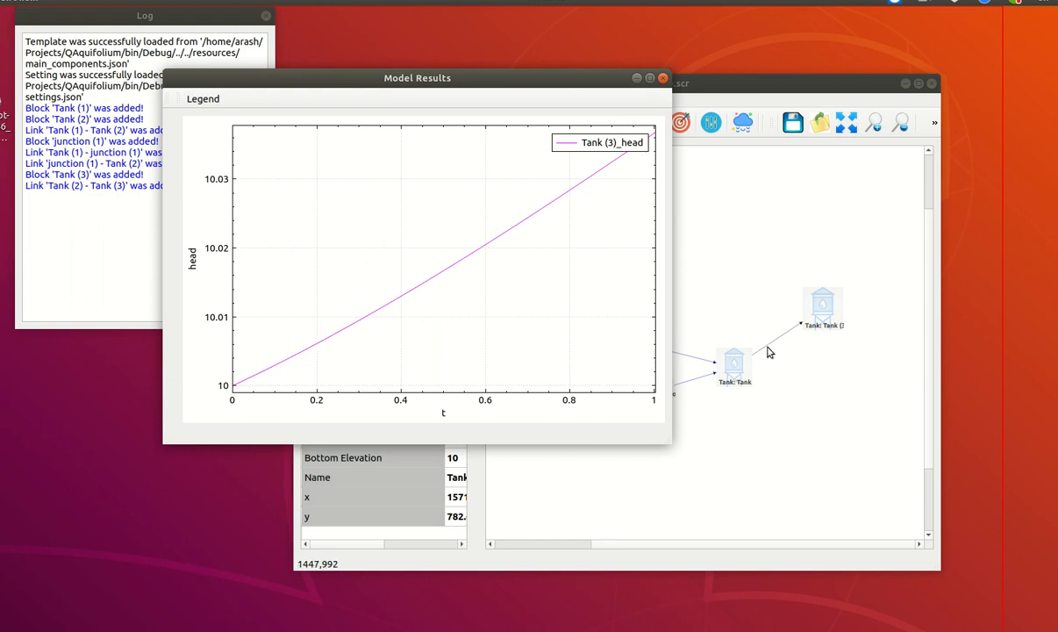
# Plot the head result of Tank (2) for comparison with Tank (3), then close both head graphs
pyautogui.click(736, 370)
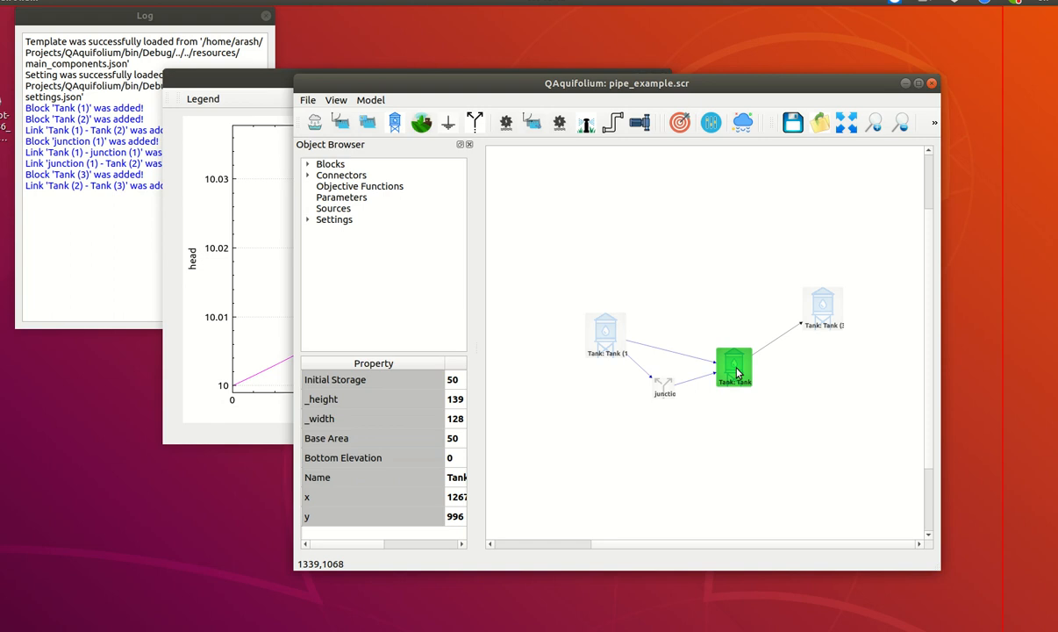
pyautogui.rightClick(737, 373)
pyautogui.moveTo(769, 425)
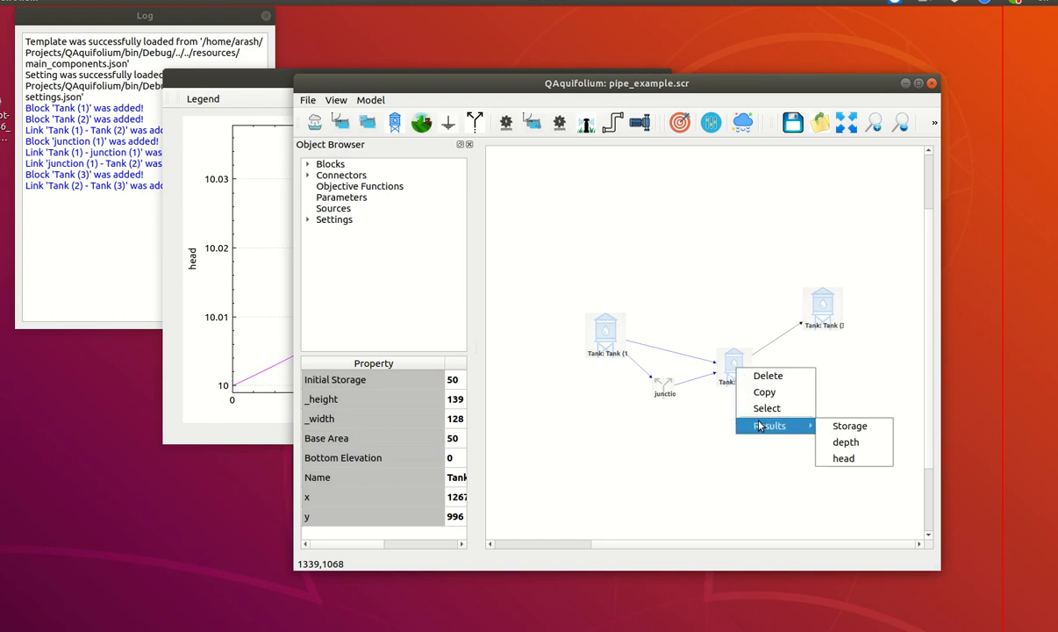
pyautogui.click(846, 458)
pyautogui.click(234, 89)
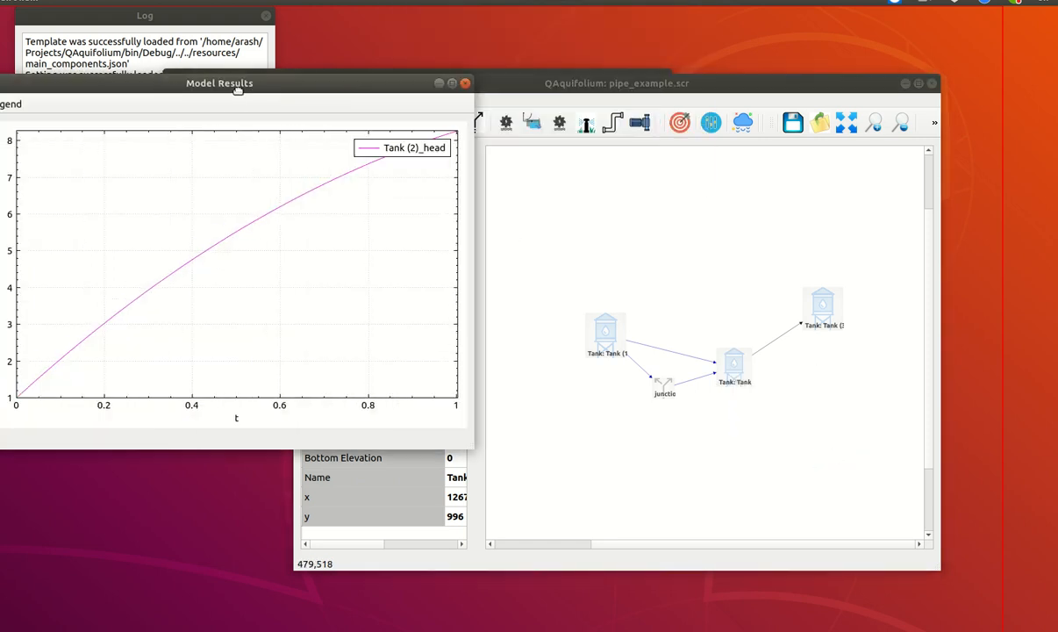
pyautogui.moveTo(234, 89); pyautogui.dragTo(595, 209)
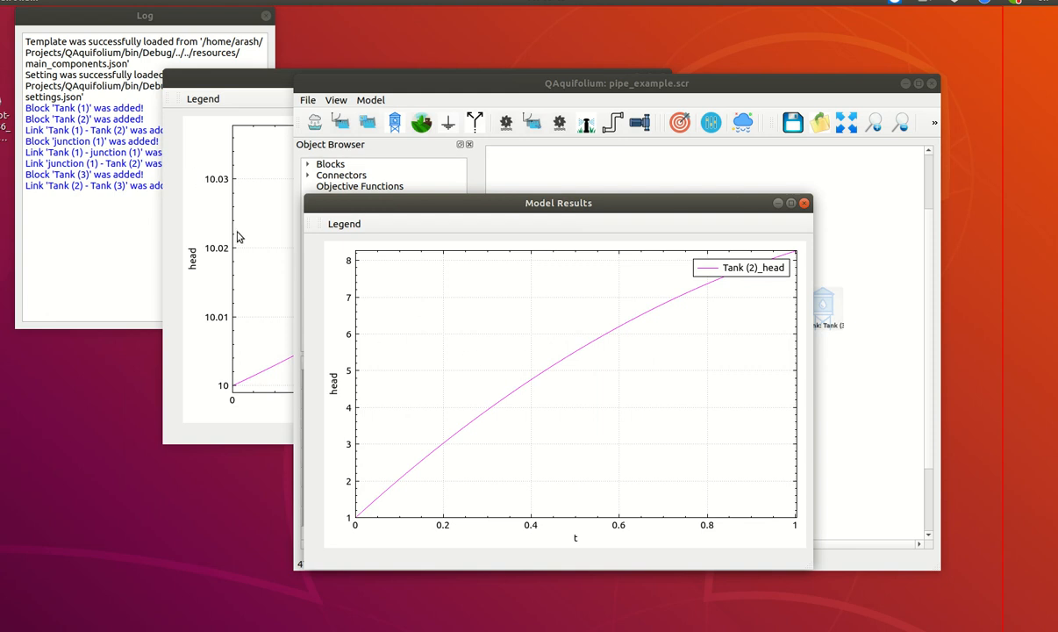
pyautogui.click(803, 204)
pyautogui.click(249, 84)
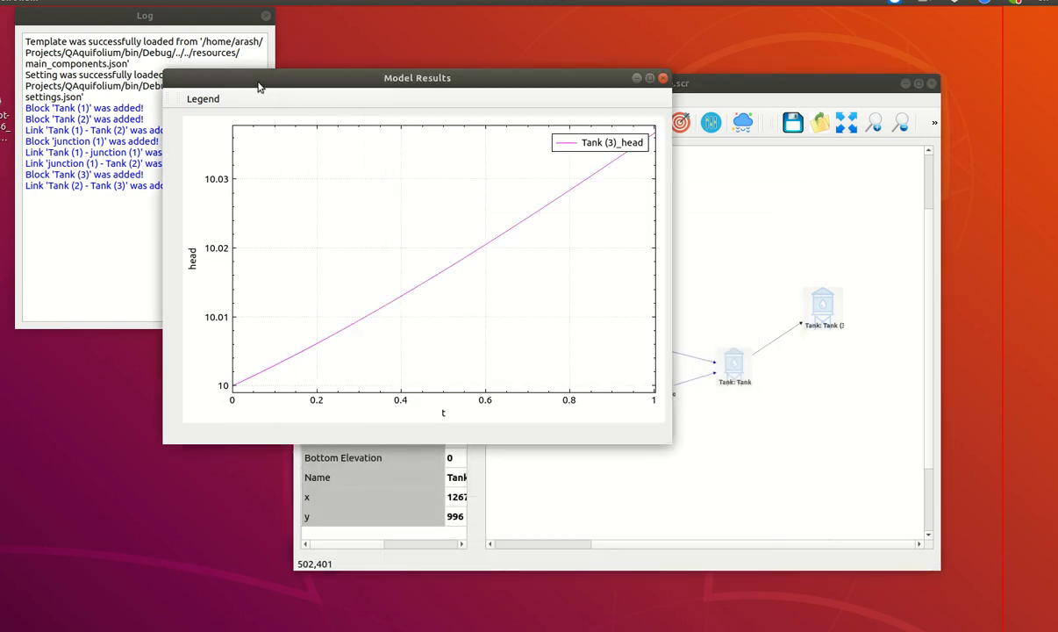
pyautogui.click(664, 80)
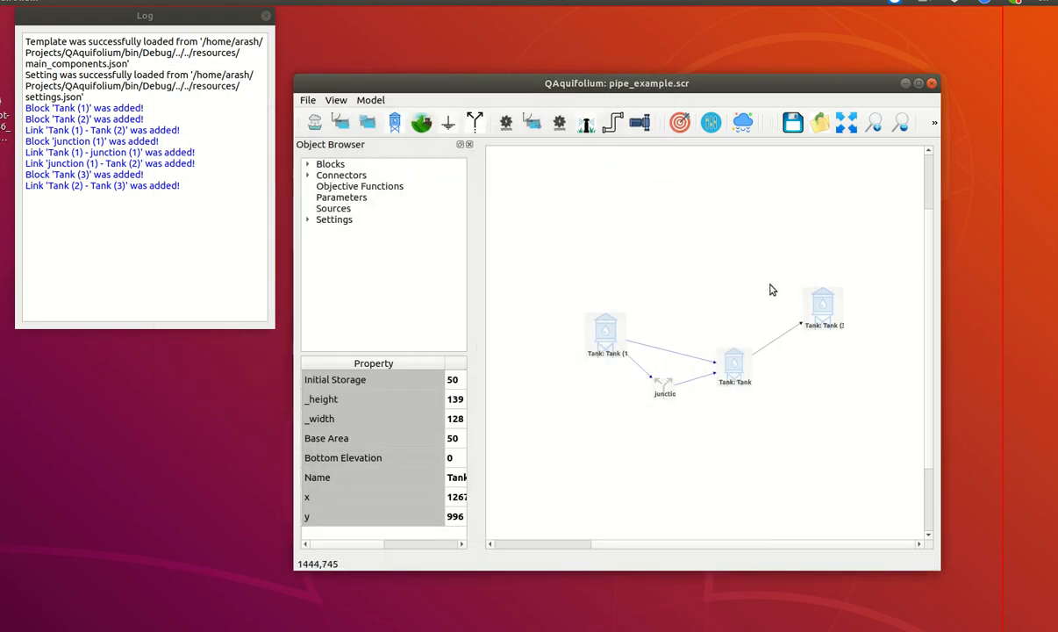
# Set the Tank (2)–Tank (3) pump's coefficient alpha to 0.3 and its head at zero flow (h0) to 20
pyautogui.click(777, 339)
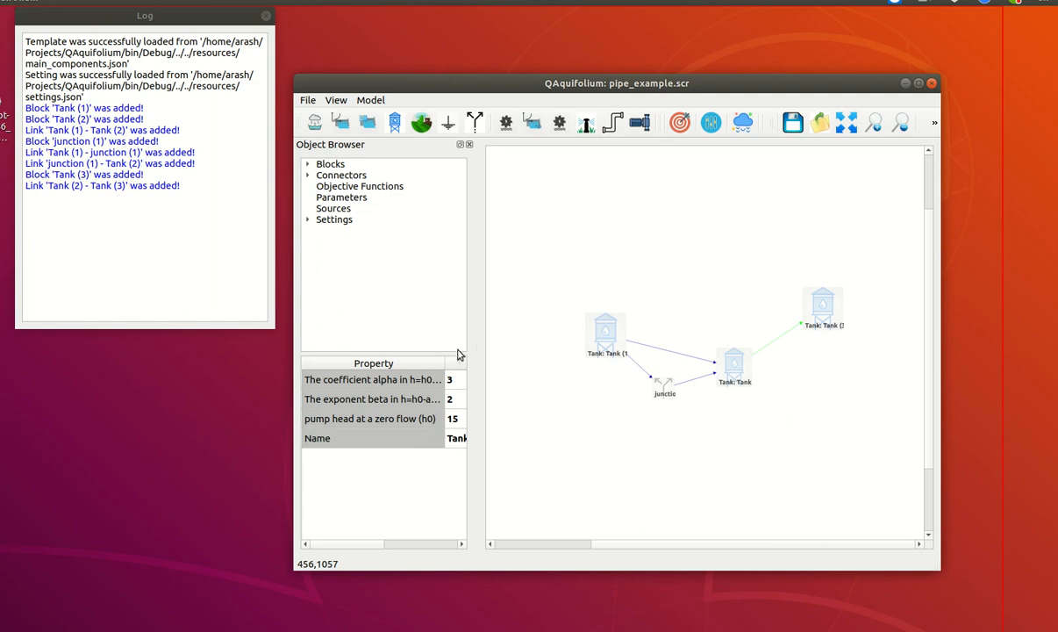
pyautogui.moveTo(445, 361); pyautogui.dragTo(386, 355)
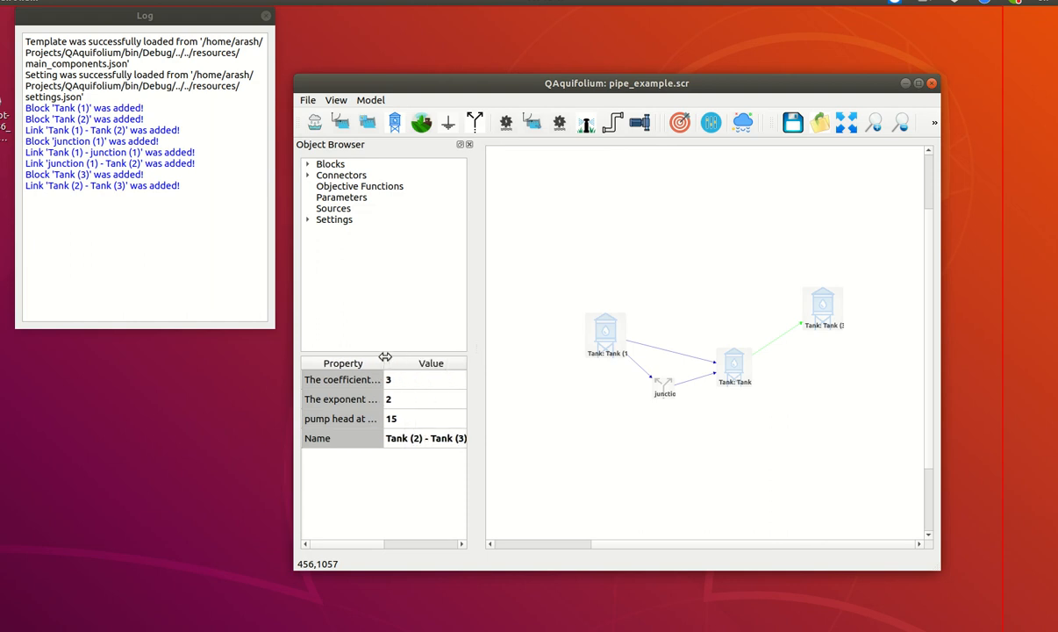
pyautogui.moveTo(471, 343); pyautogui.dragTo(532, 343)
pyautogui.moveTo(388, 362); pyautogui.dragTo(418, 363)
pyautogui.doubleClick(438, 382)
pyautogui.write('0.')
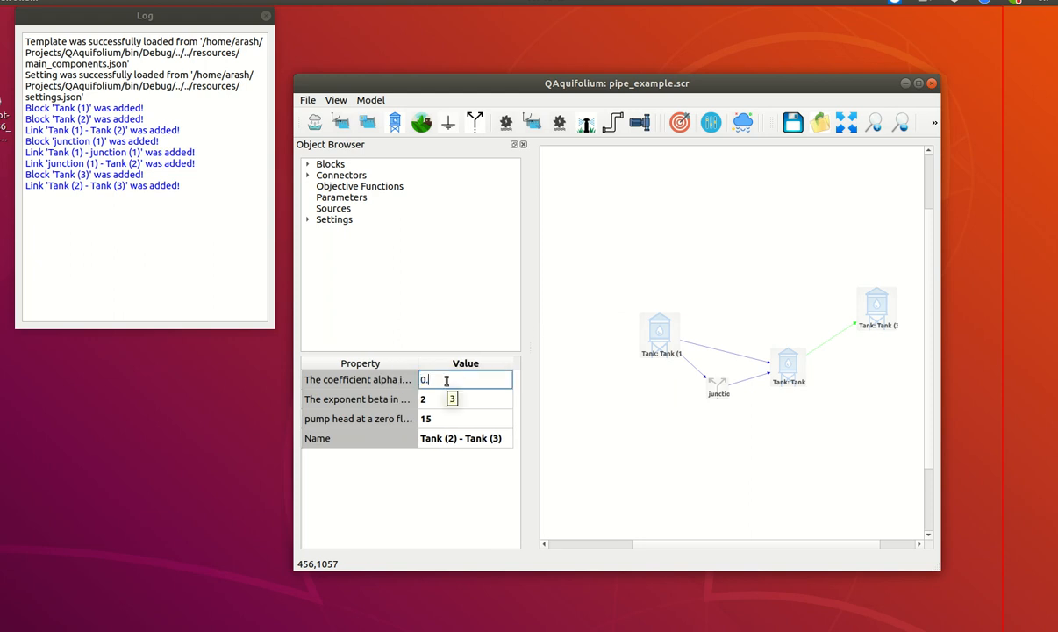
pyautogui.press('Return')
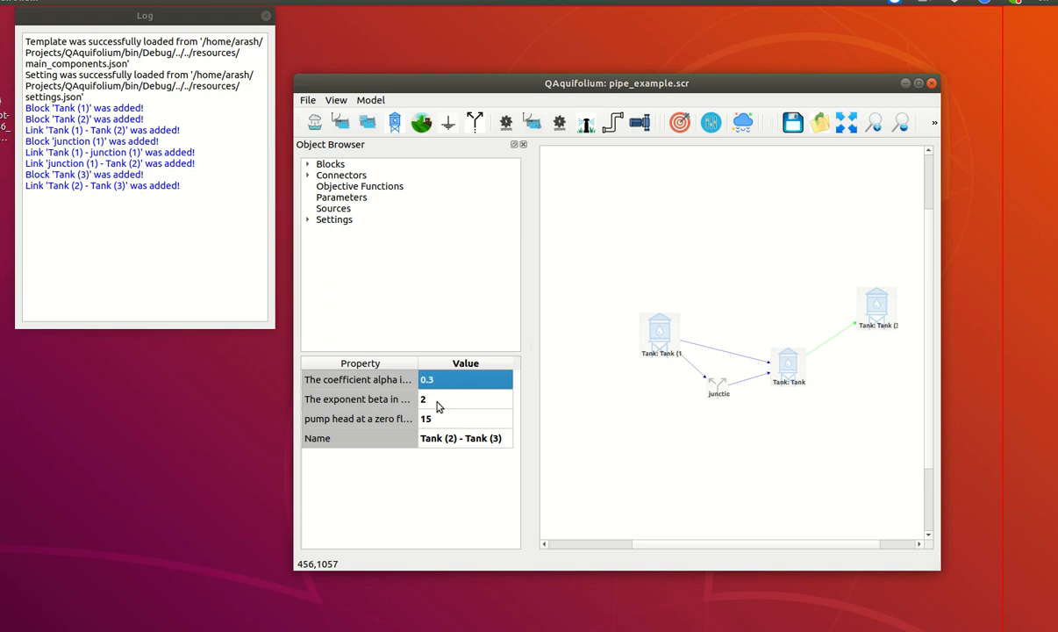
pyautogui.doubleClick(441, 419)
pyautogui.click(441, 419)
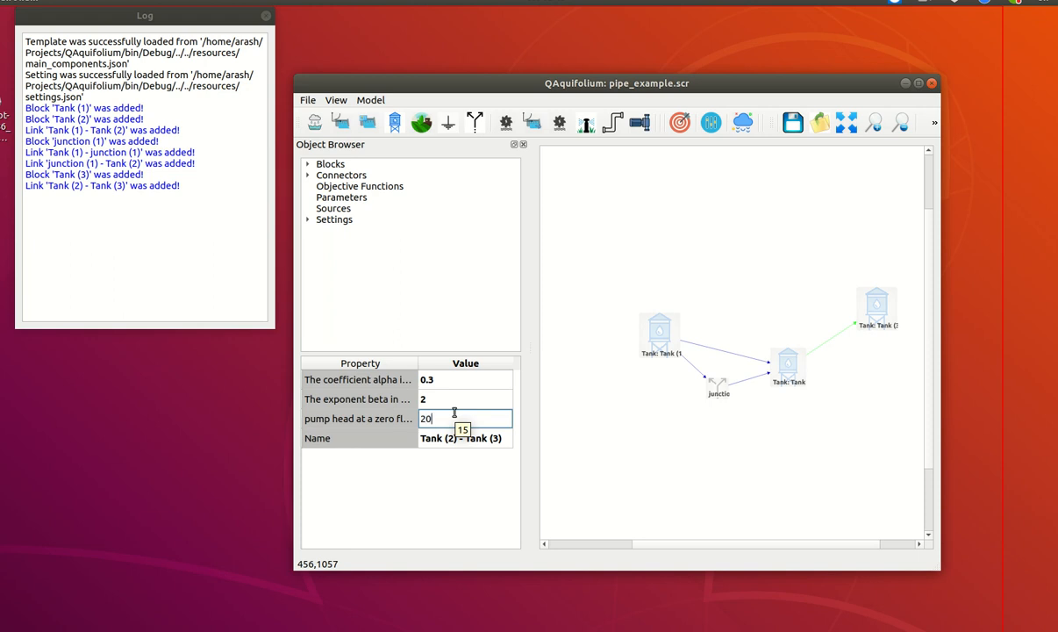
pyautogui.write('20')
pyautogui.press('Return')
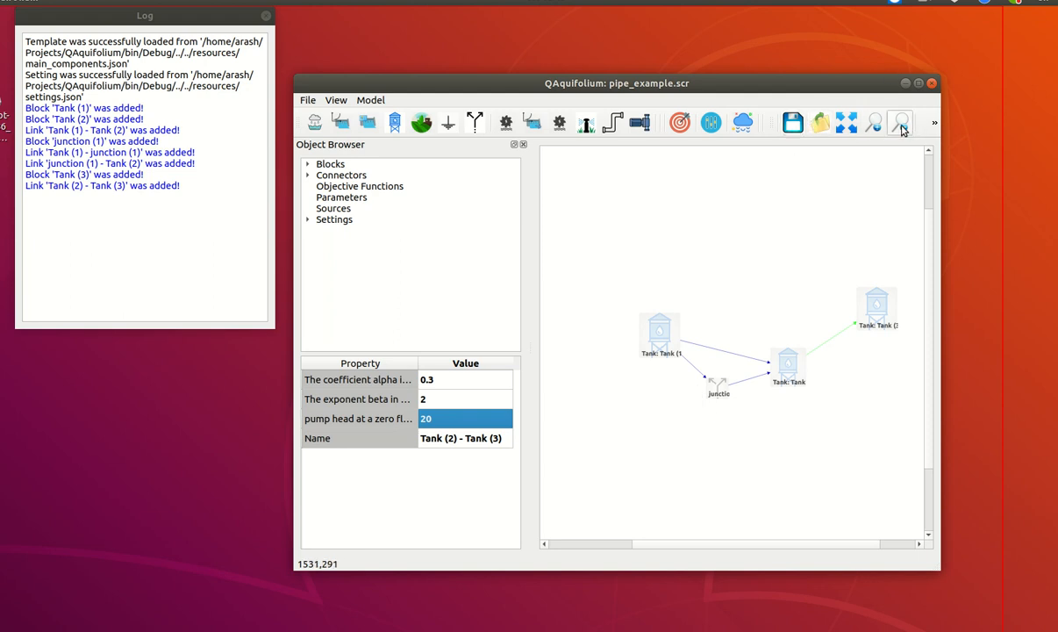
# Run the simulation again with the changed pump properties and close the running status
pyautogui.click(934, 126)
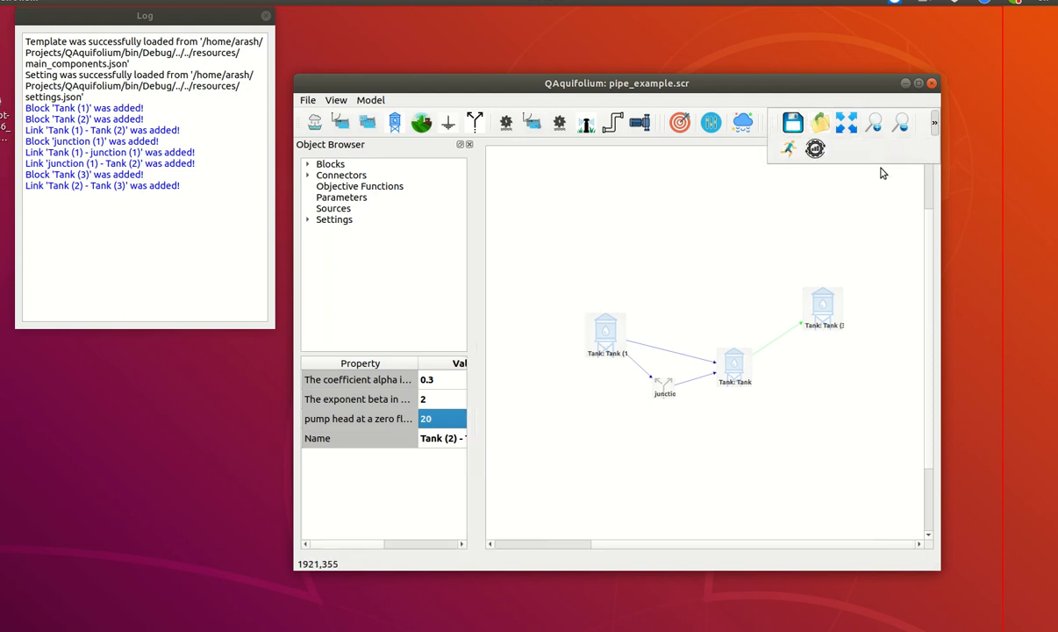
pyautogui.click(935, 127)
pyautogui.click(744, 141)
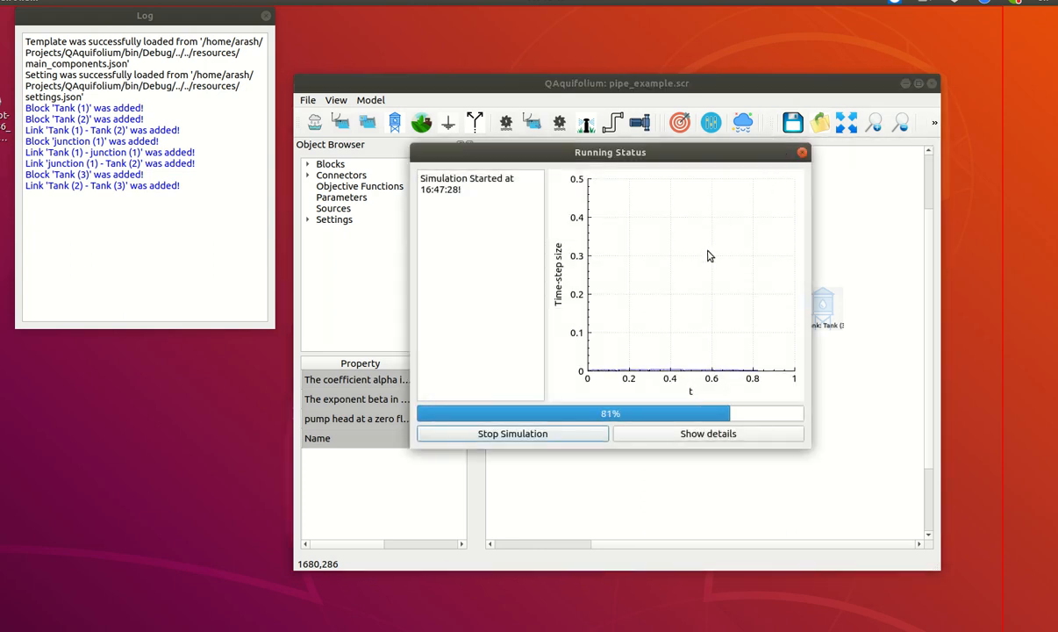
pyautogui.click(801, 152)
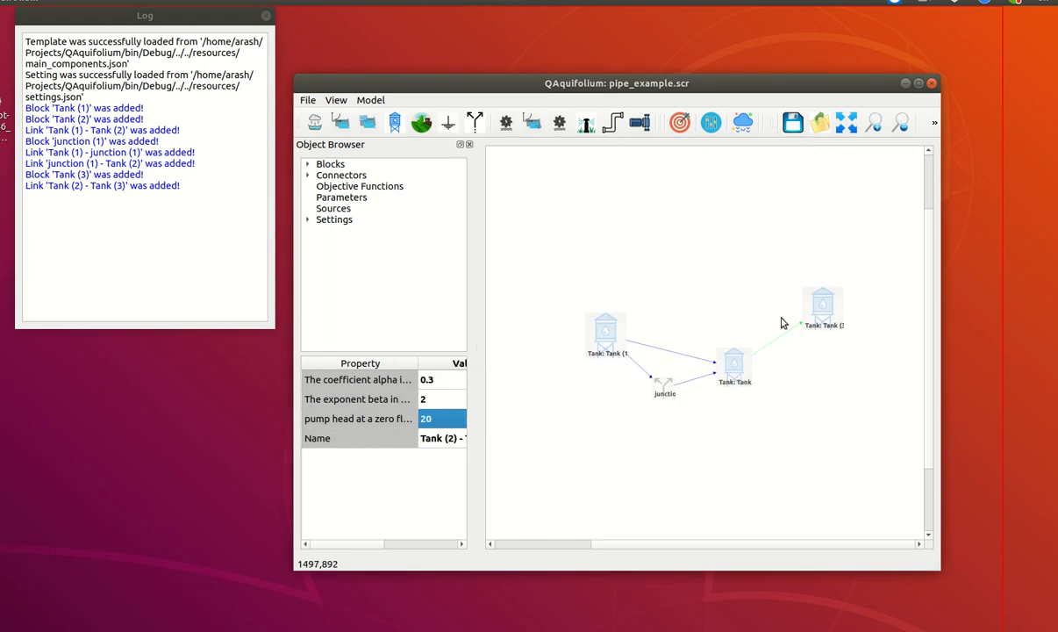
# Plot the depth result of Tank (3) from the new run, then close the graph
pyautogui.click(821, 303)
pyautogui.rightClick(816, 305)
pyautogui.moveTo(891, 363)
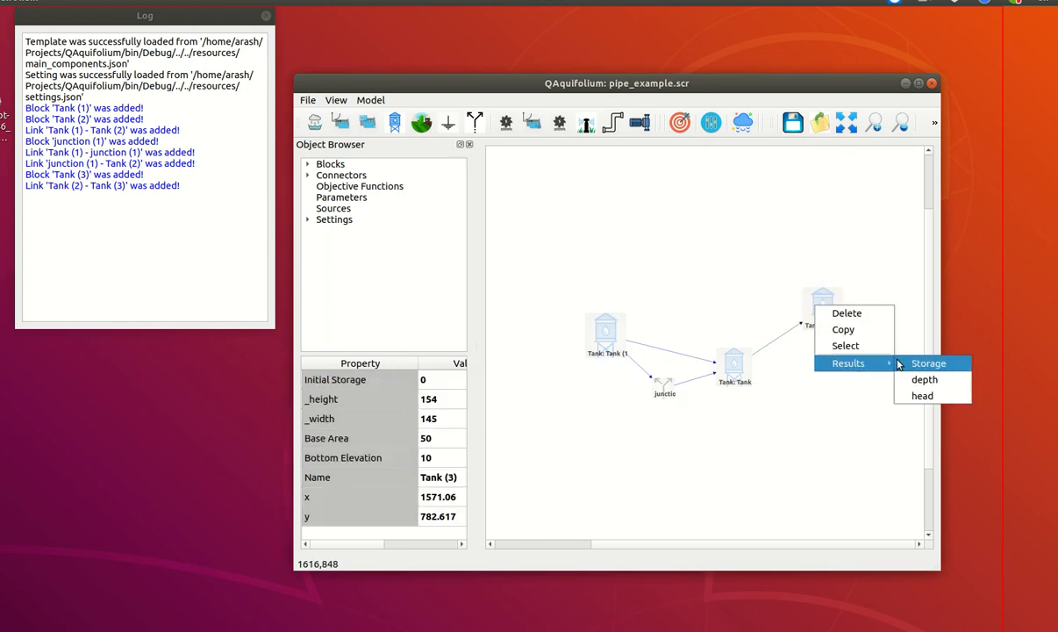
pyautogui.click(924, 379)
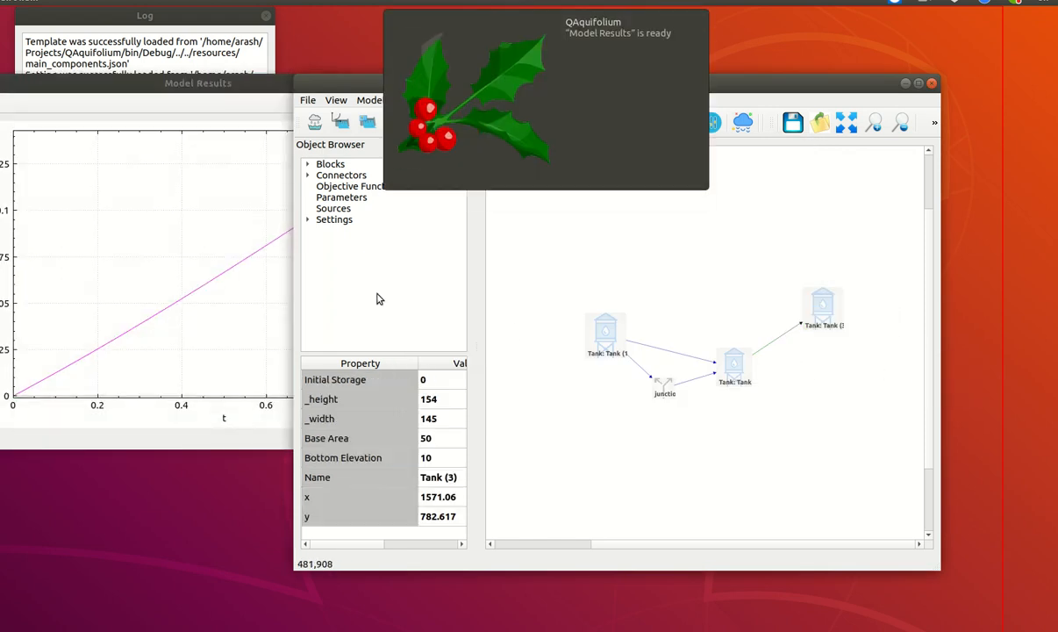
pyautogui.click(127, 85)
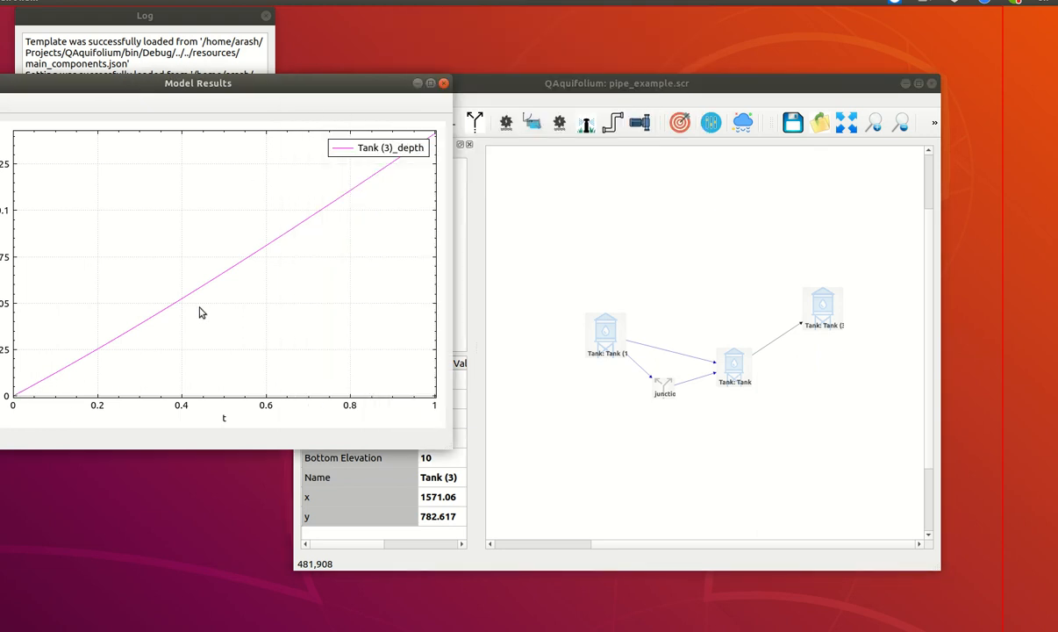
pyautogui.click(443, 83)
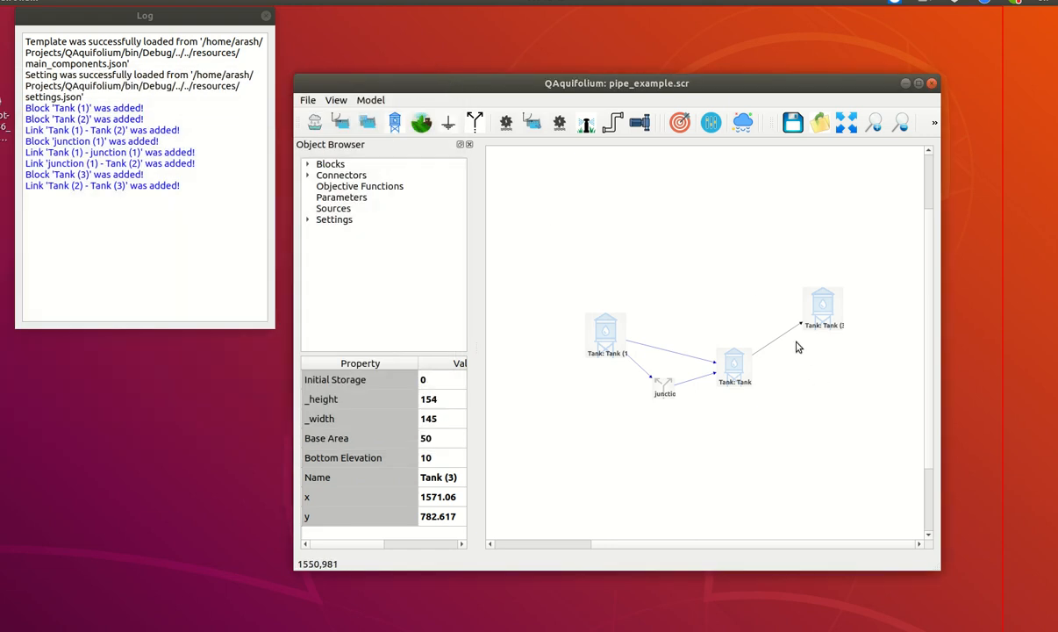